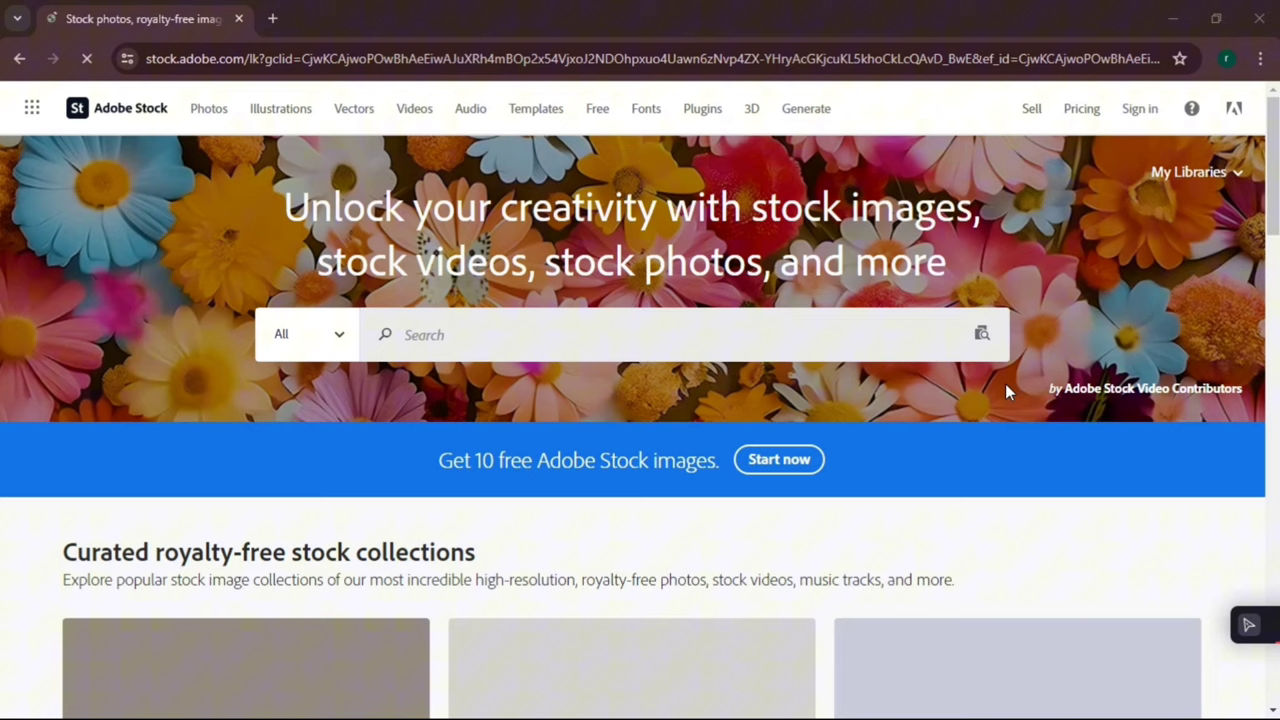
Open the Sell page for Adobe Stock contributors and sign in with a Google account
scroll(914, 357, down, 12)
scroll(915, 358, up, 4)
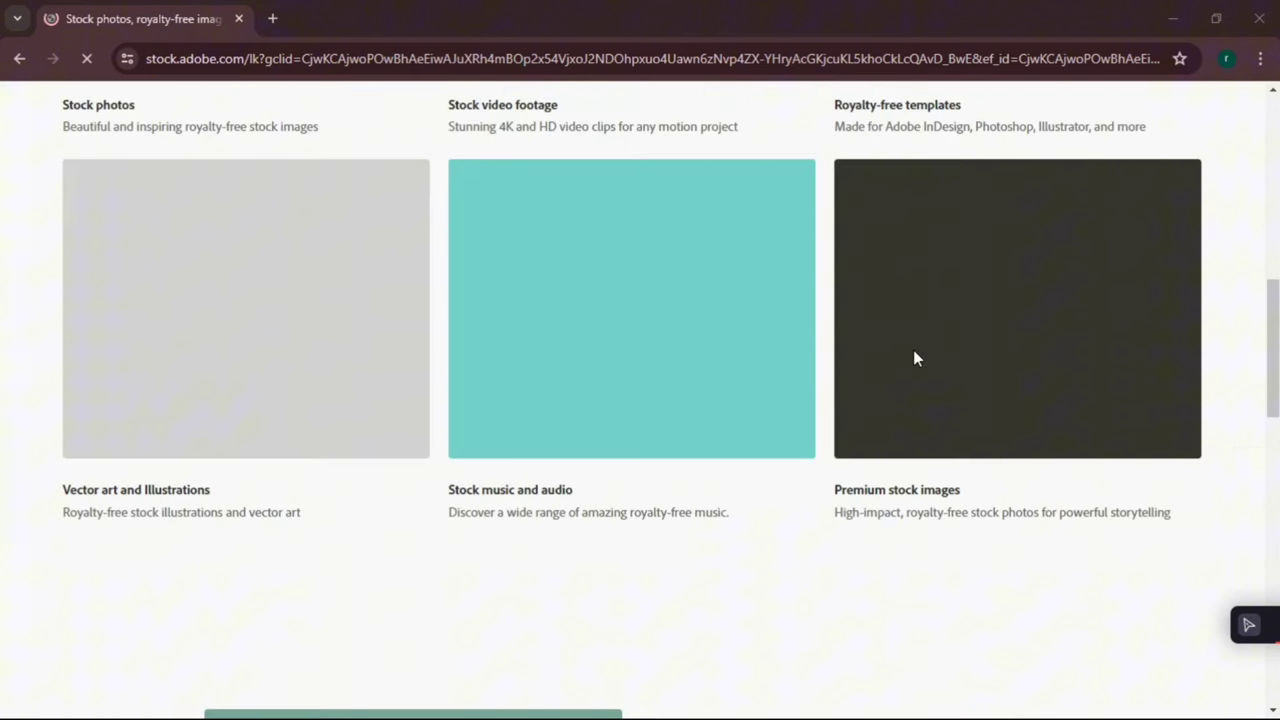
scroll(910, 357, up, 5)
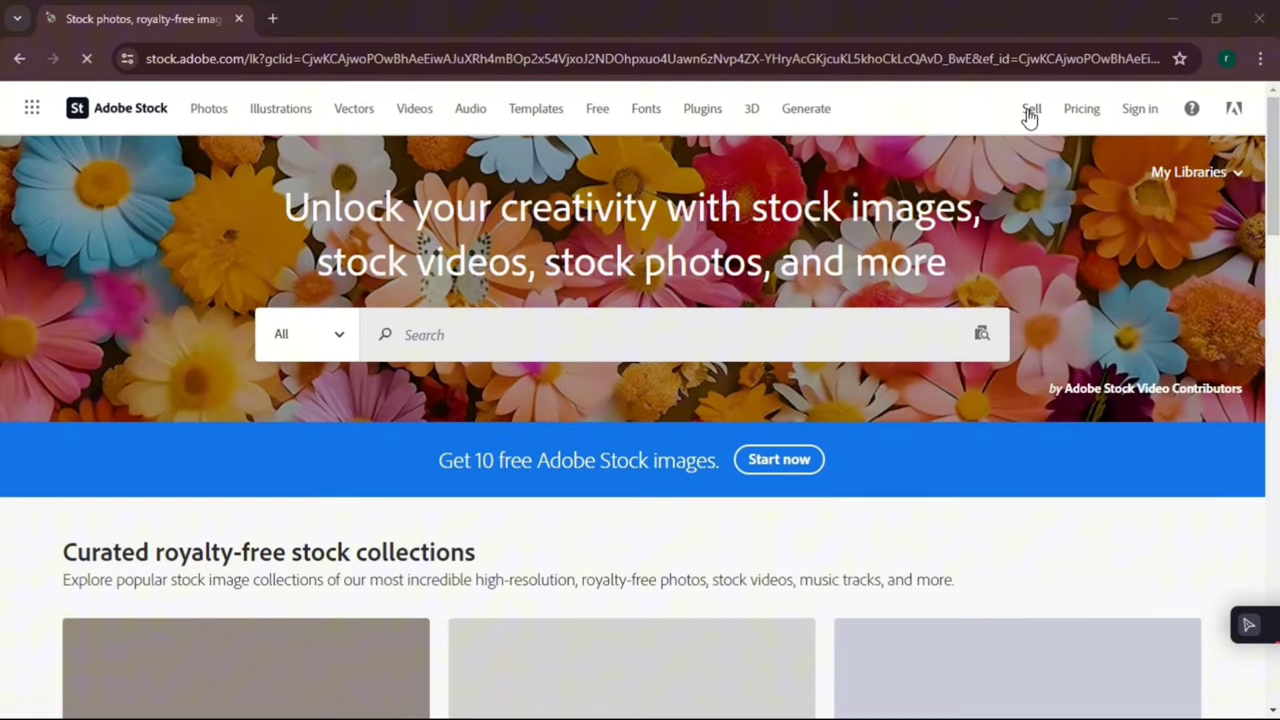
click(1030, 110)
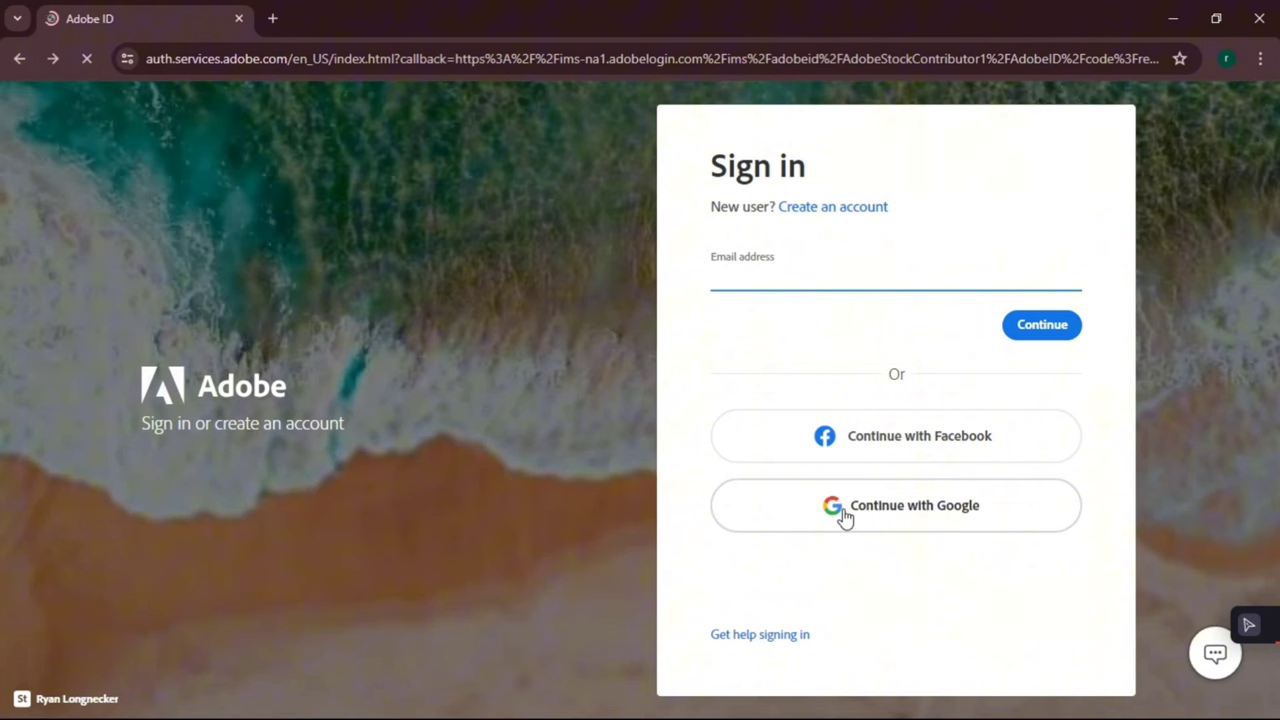
click(845, 512)
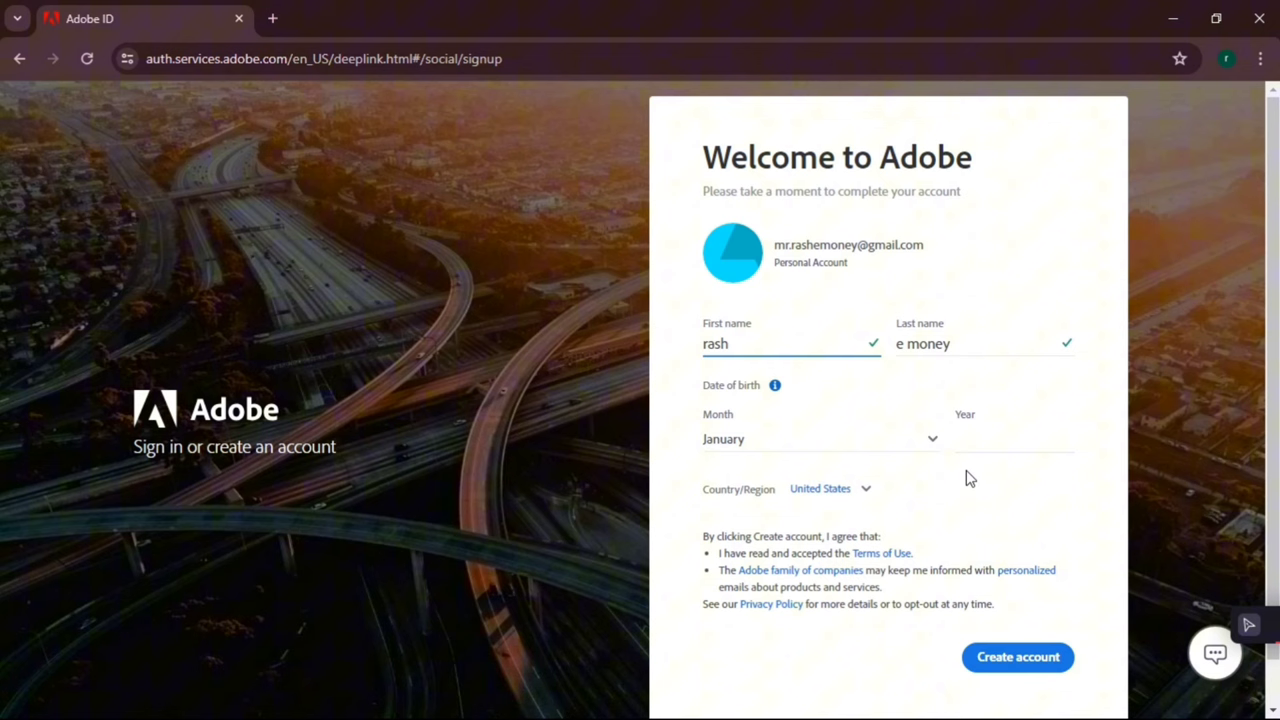
Fill in the birth year, opt in to being contacted via email, and create the Adobe account
click(977, 444)
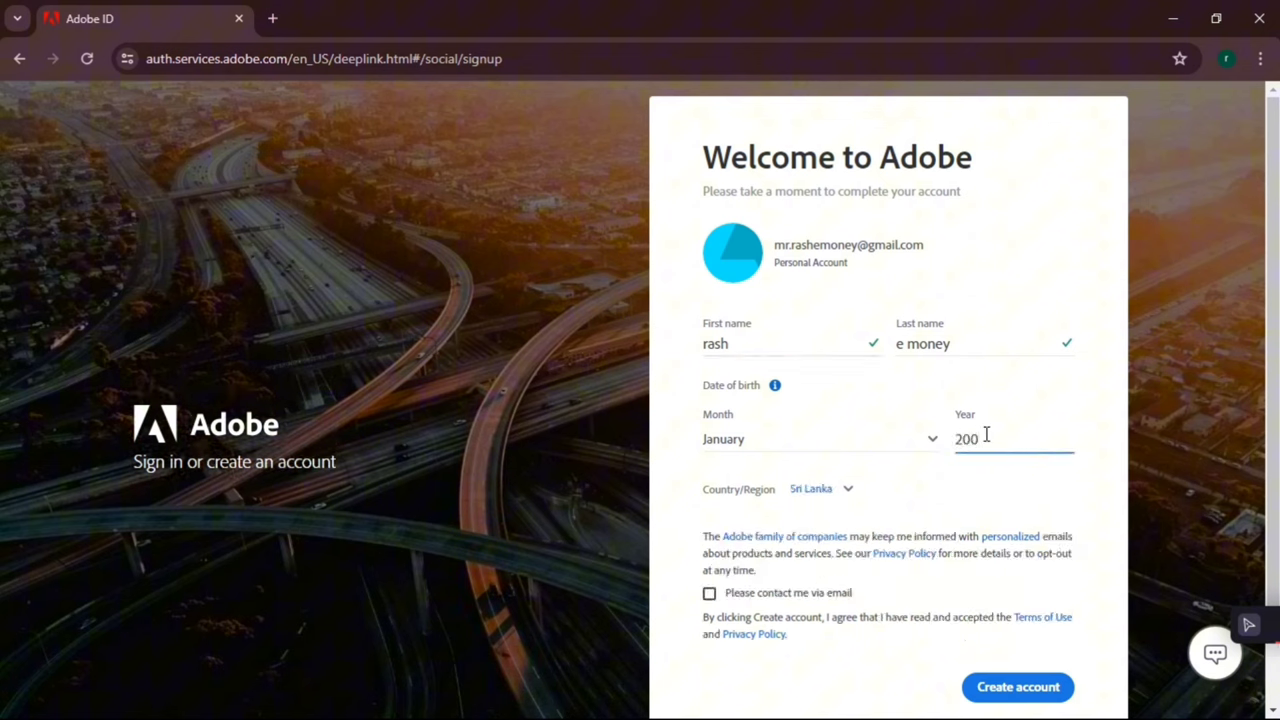
click(709, 593)
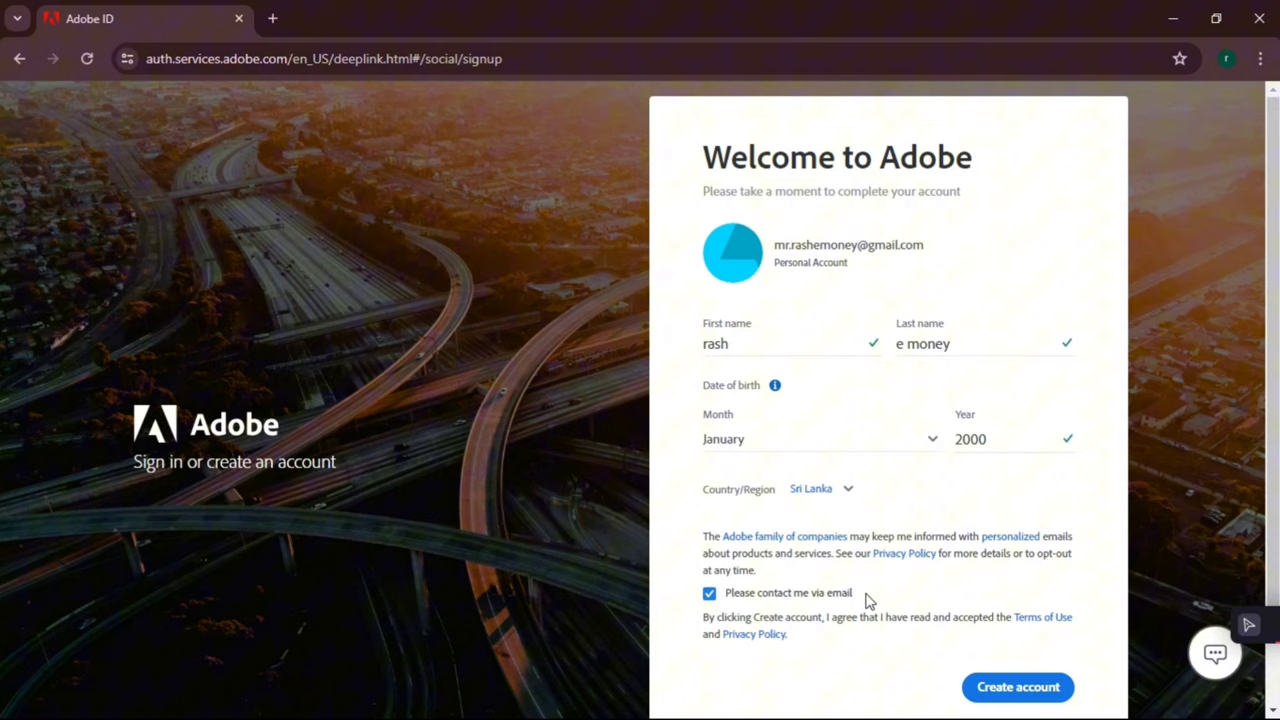
click(994, 688)
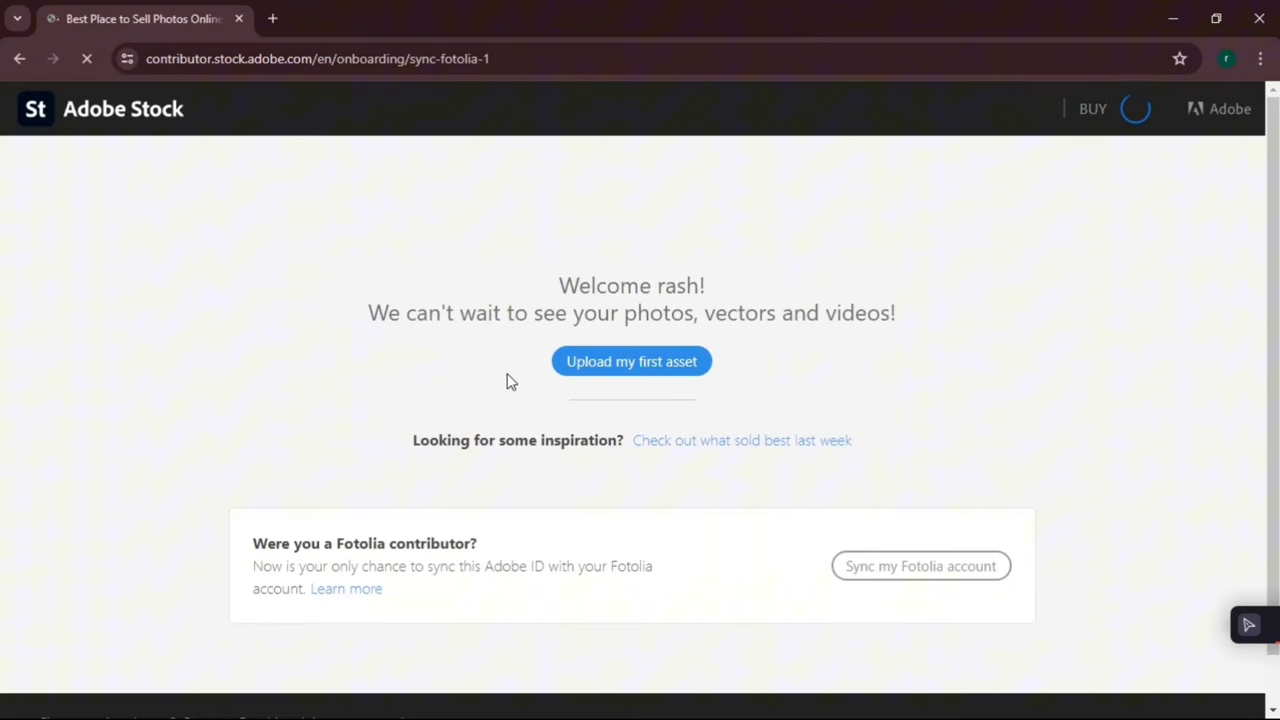
Start uploading the first asset and review the file requirements for transparent PNGs, JPEG images, vectors and videos
click(624, 366)
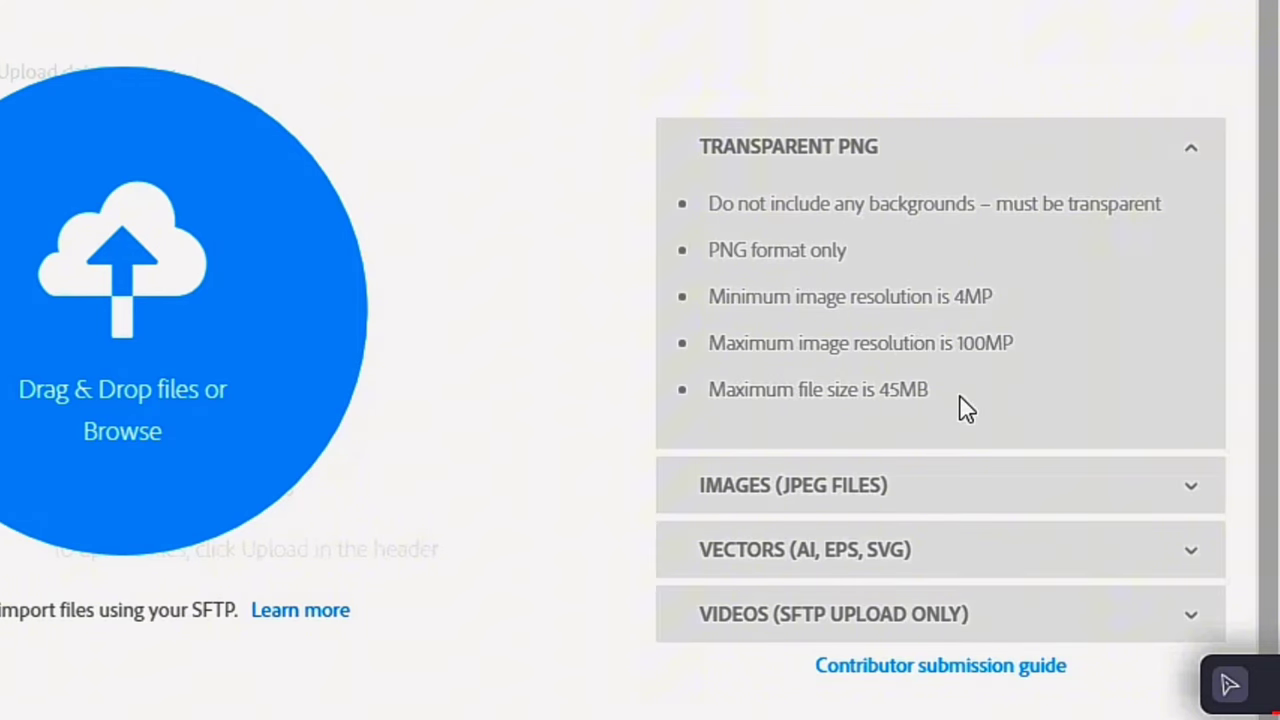
click(995, 487)
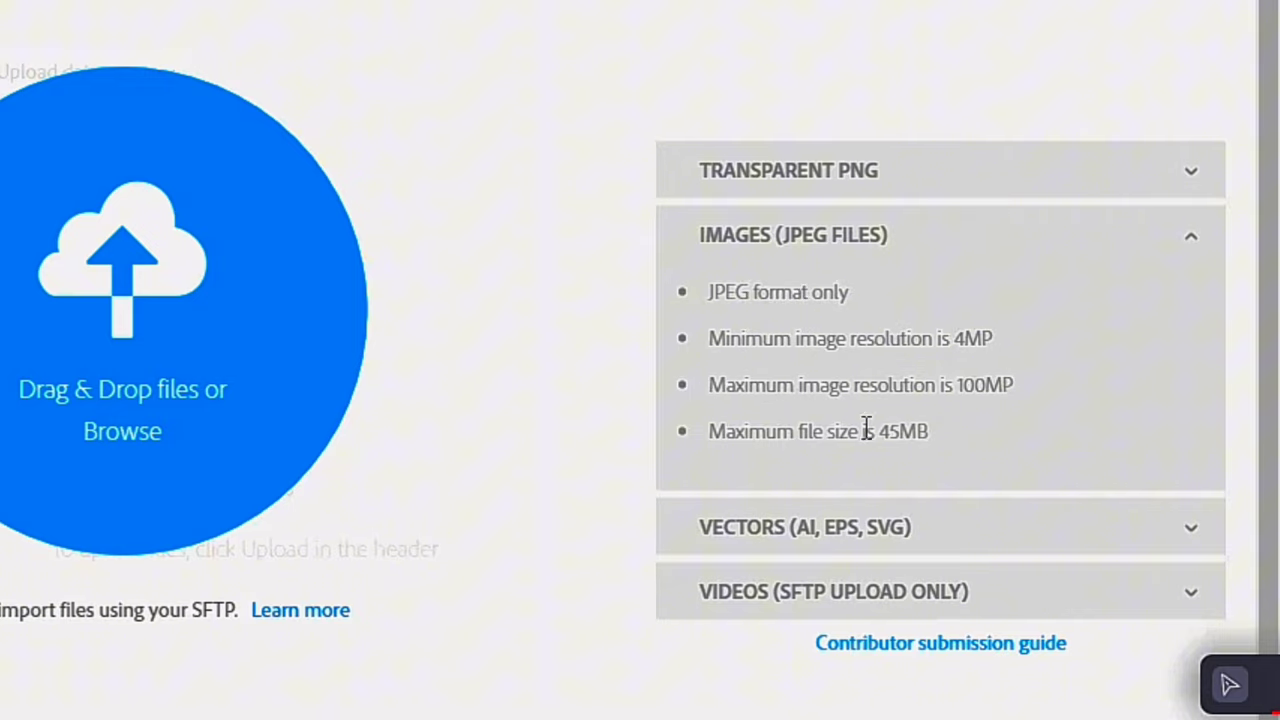
click(965, 537)
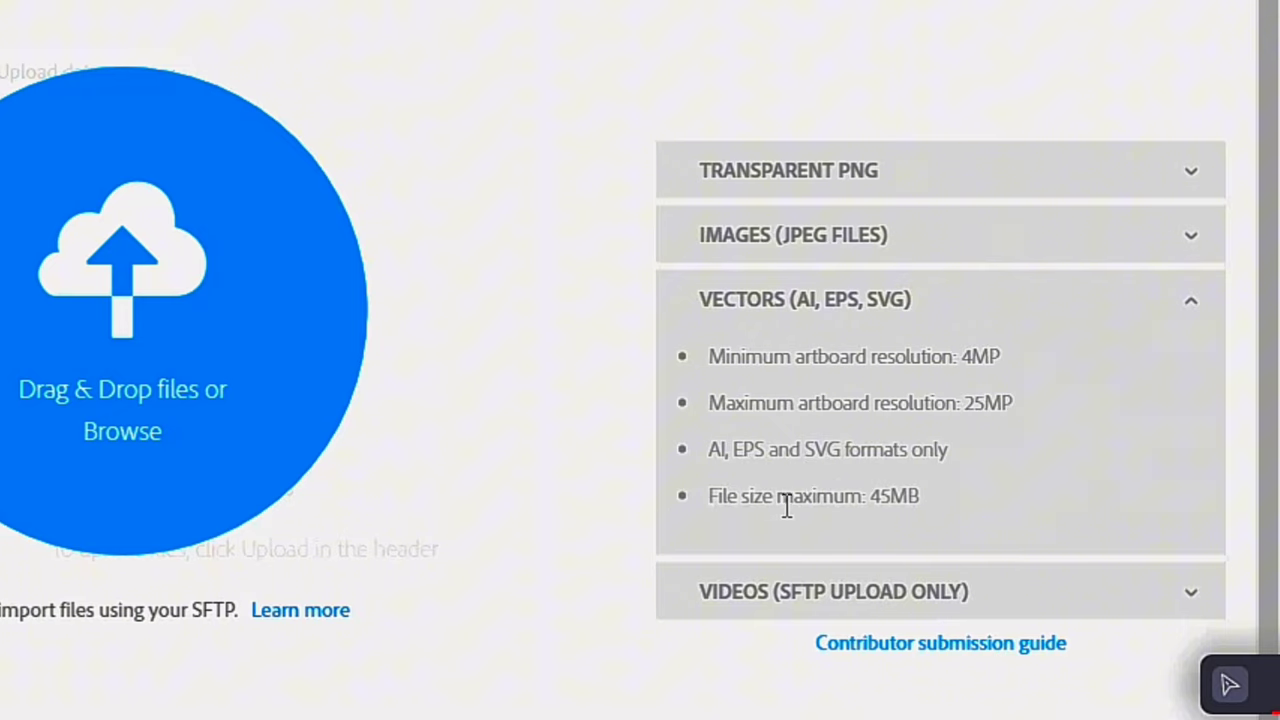
click(989, 588)
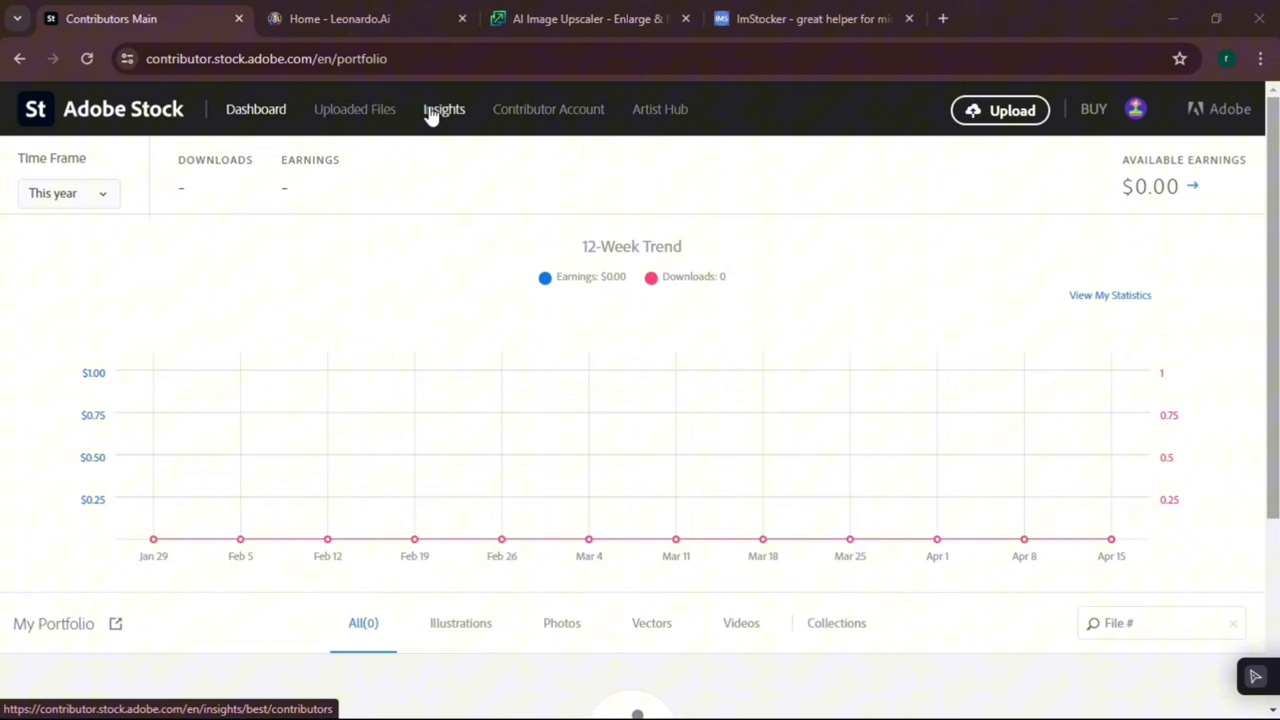
Open the contributor account details for editing and replace the first name in the profile
click(545, 112)
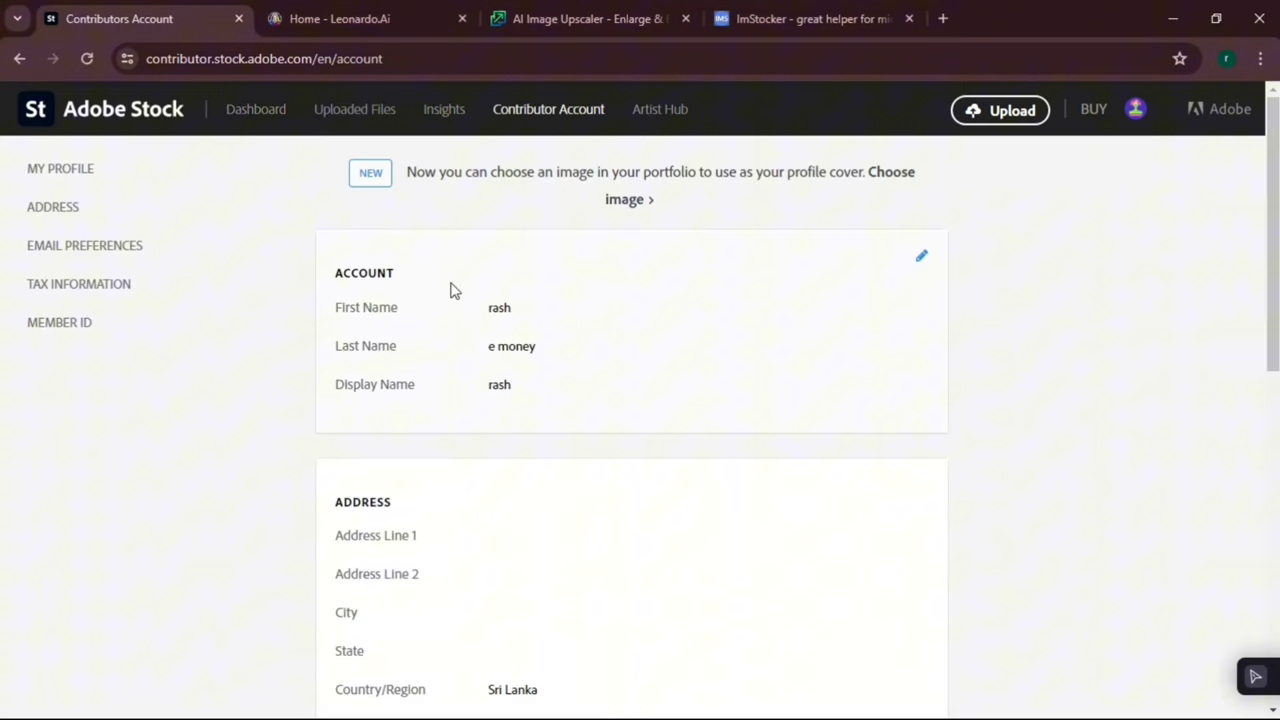
click(916, 262)
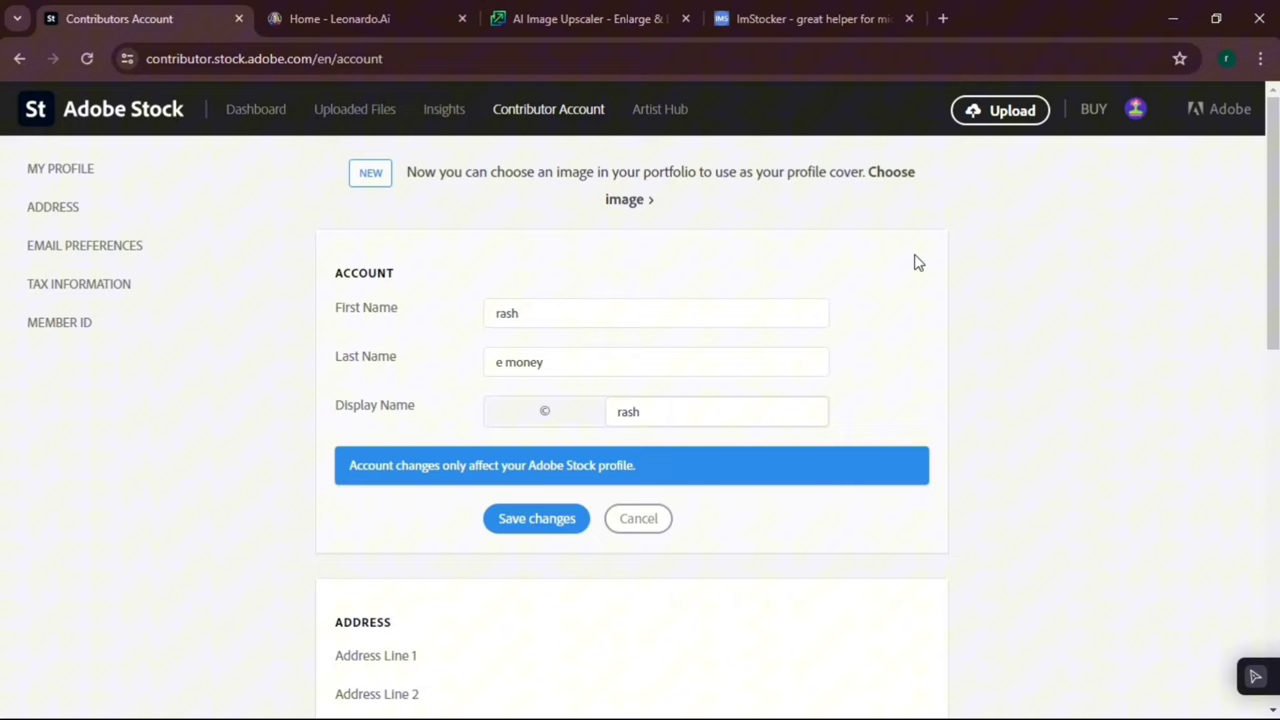
click(580, 314)
text(Tech rash)
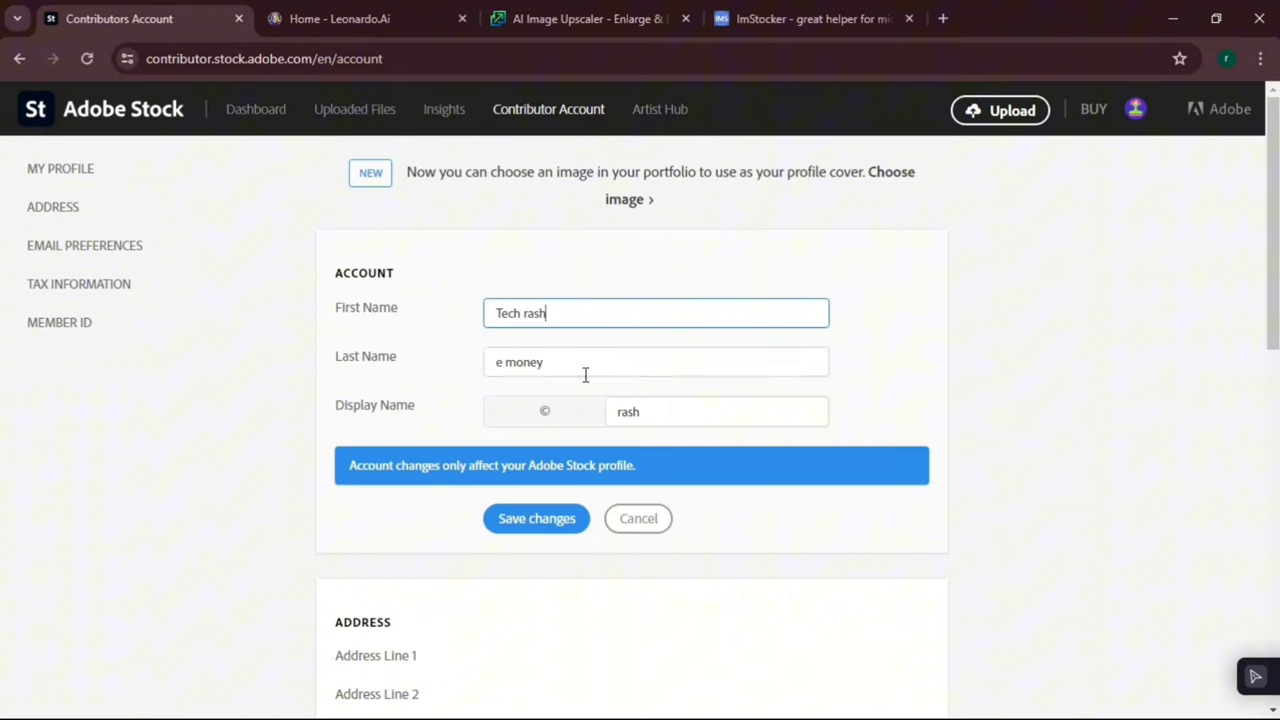
key(Tab)
key(shift+Tab)
key(BackSpace)
key(BackSpace)
key(BackSpace)
key(BackSpace)
key(BackSpace)
Replace the last name and display name in the profile and save the account changes
key(Tab)
text(rash)
key(Tab)
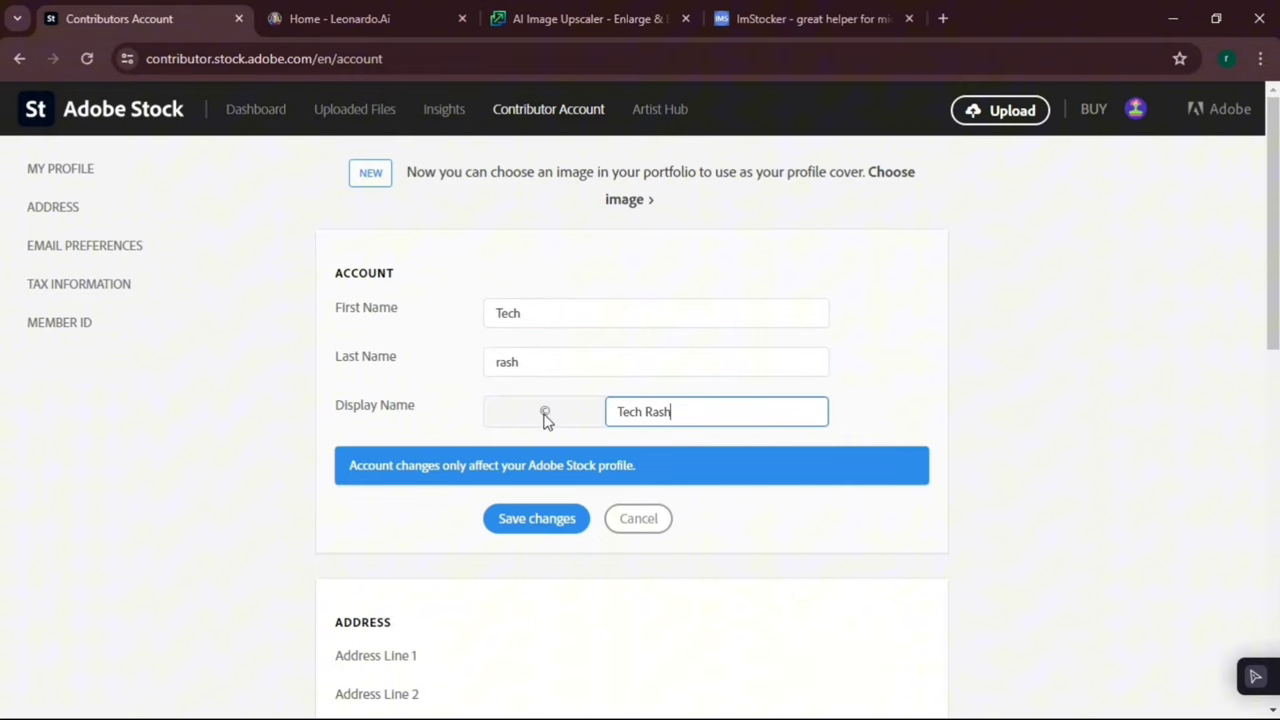
key(Return)
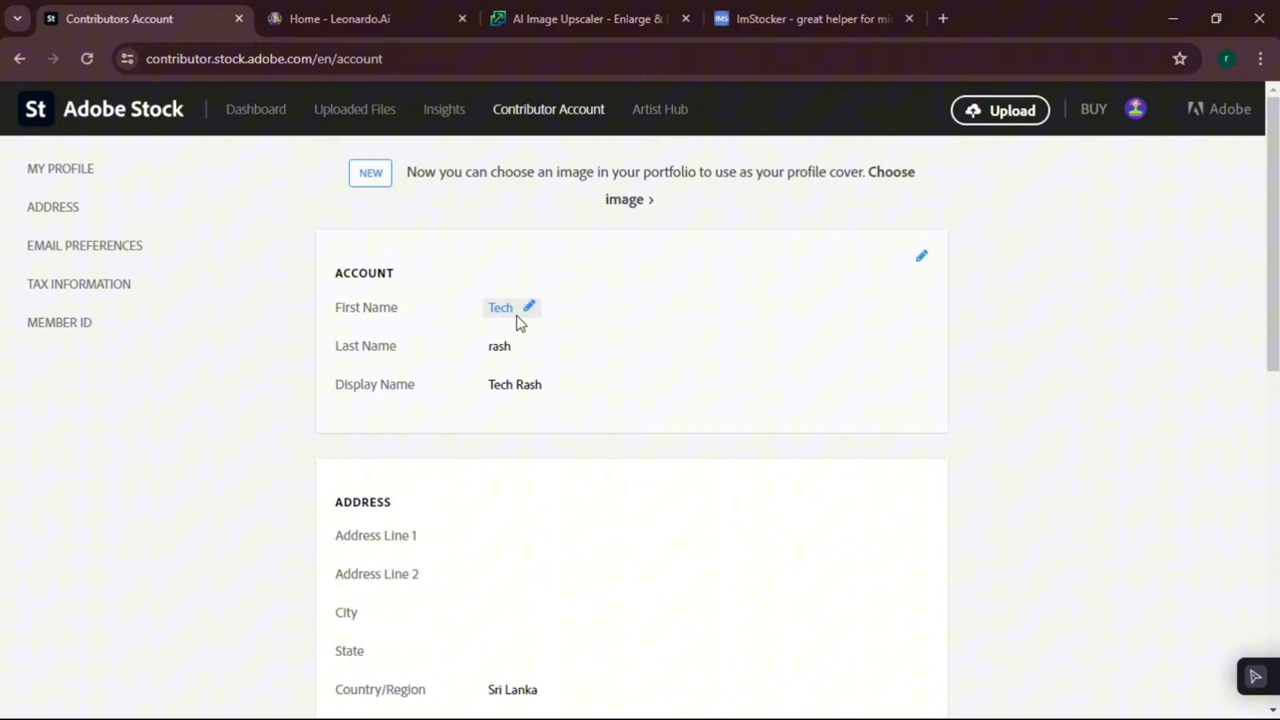
Open the contributor's address for editing and enter the address lines, city and postal code
scroll(460, 456, down, 1)
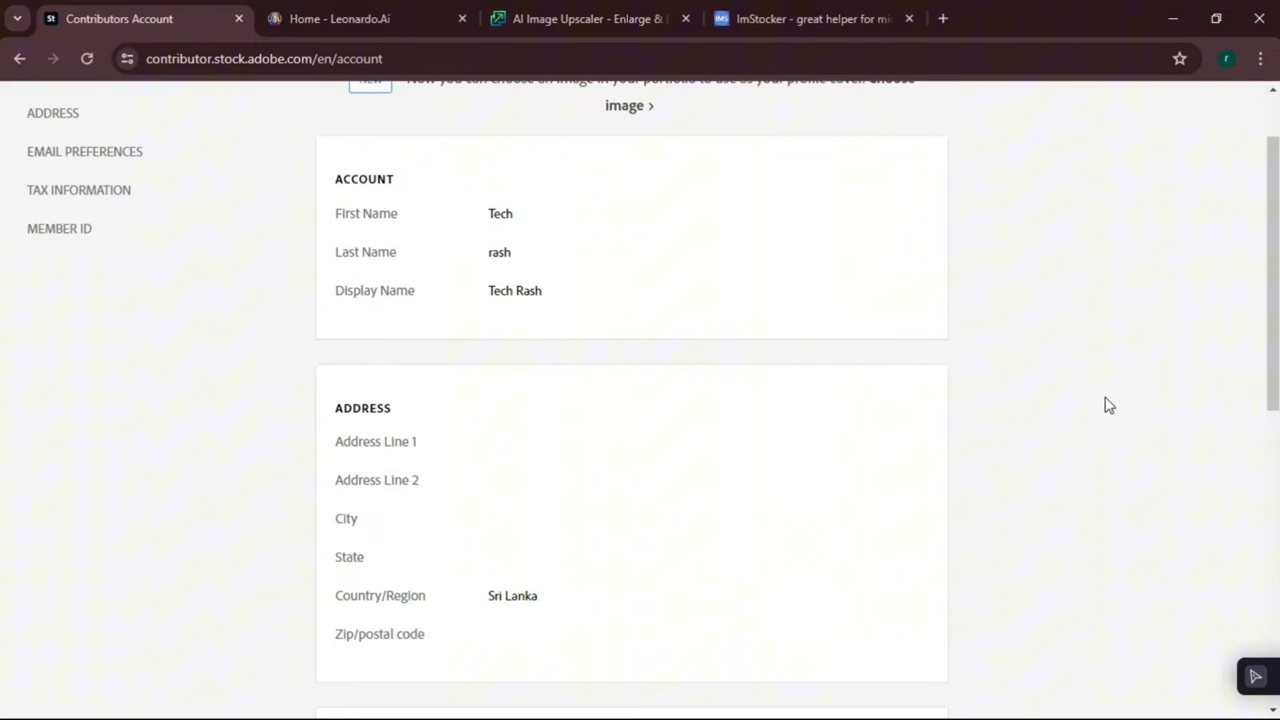
click(922, 393)
scroll(960, 429, down, 2)
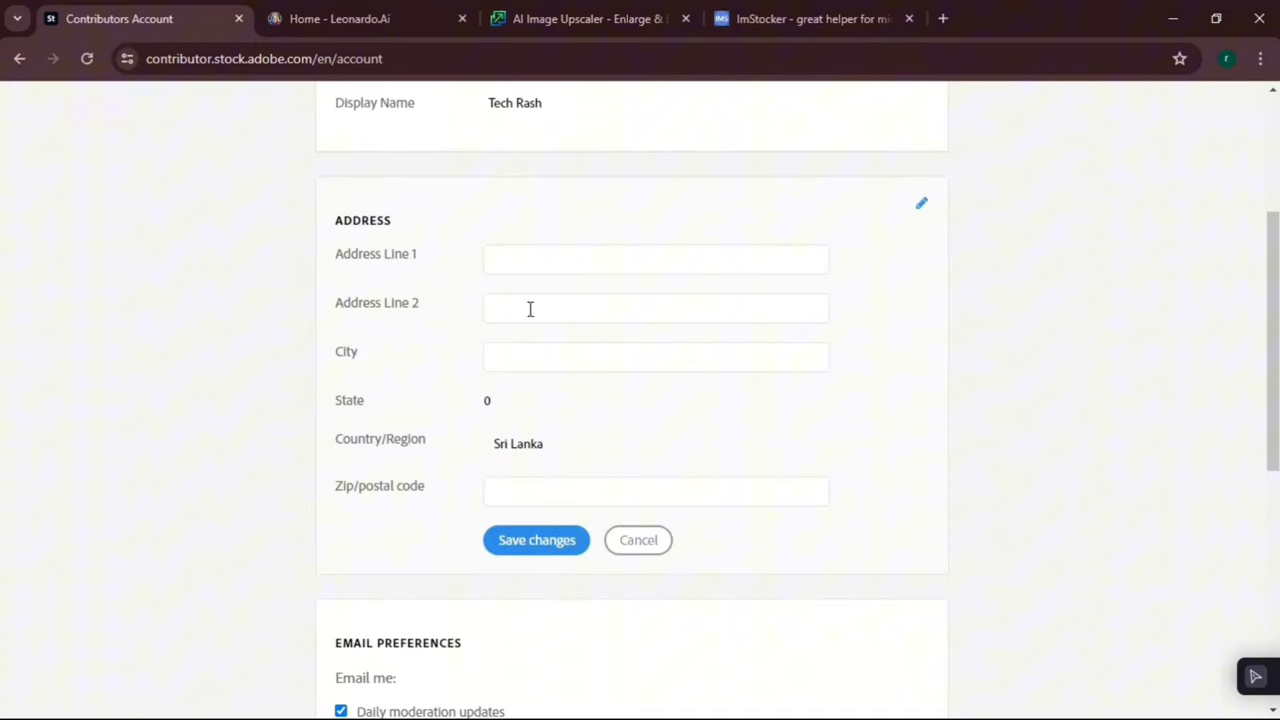
click(517, 259)
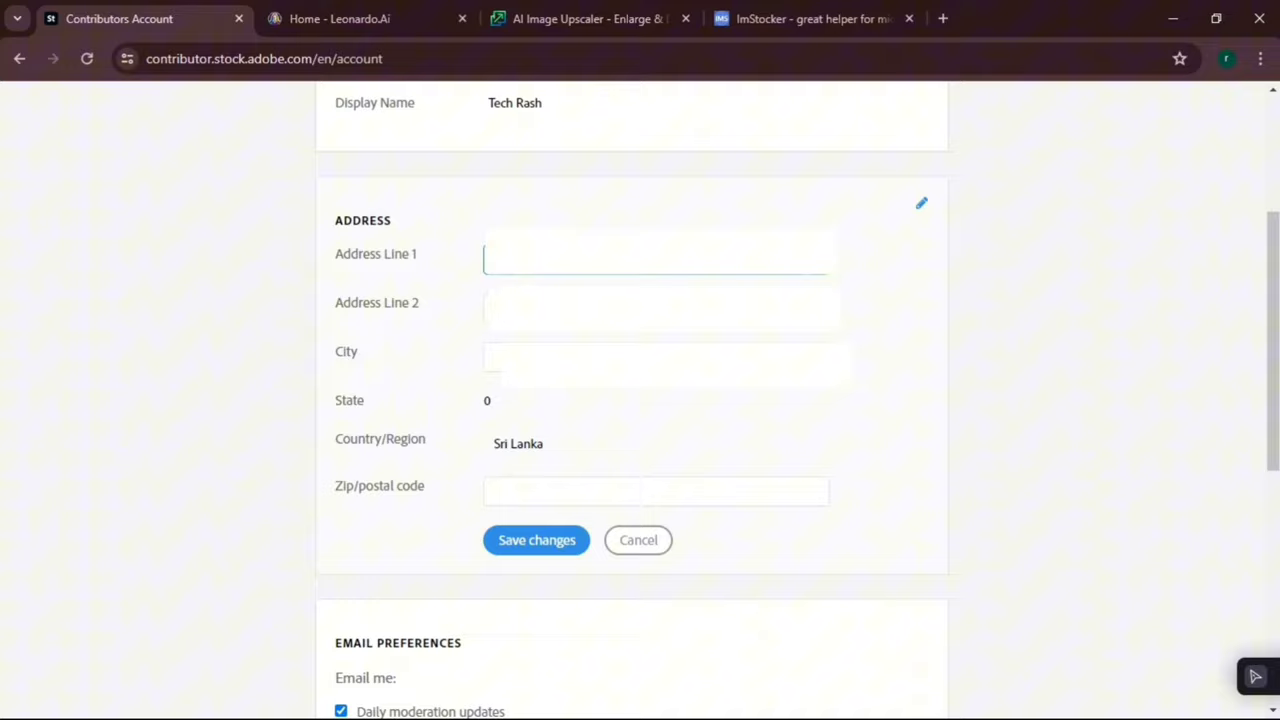
click(537, 344)
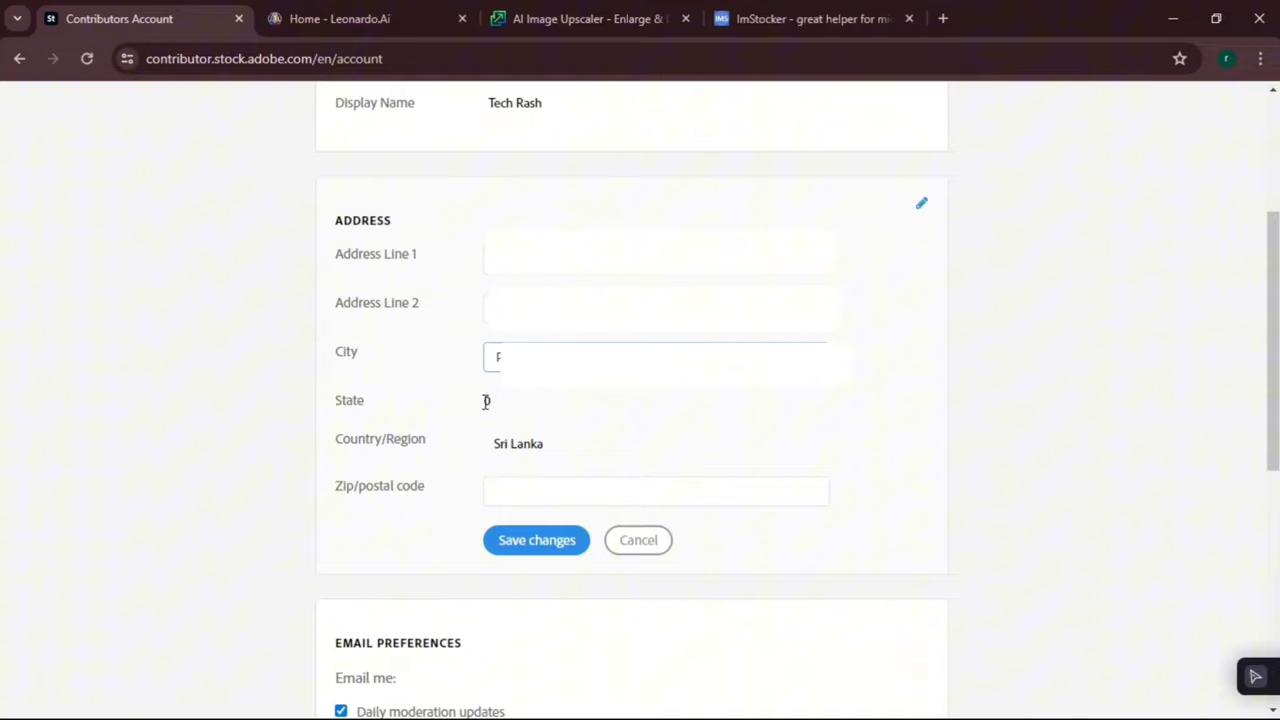
text(F)
click(510, 493)
text(51050)
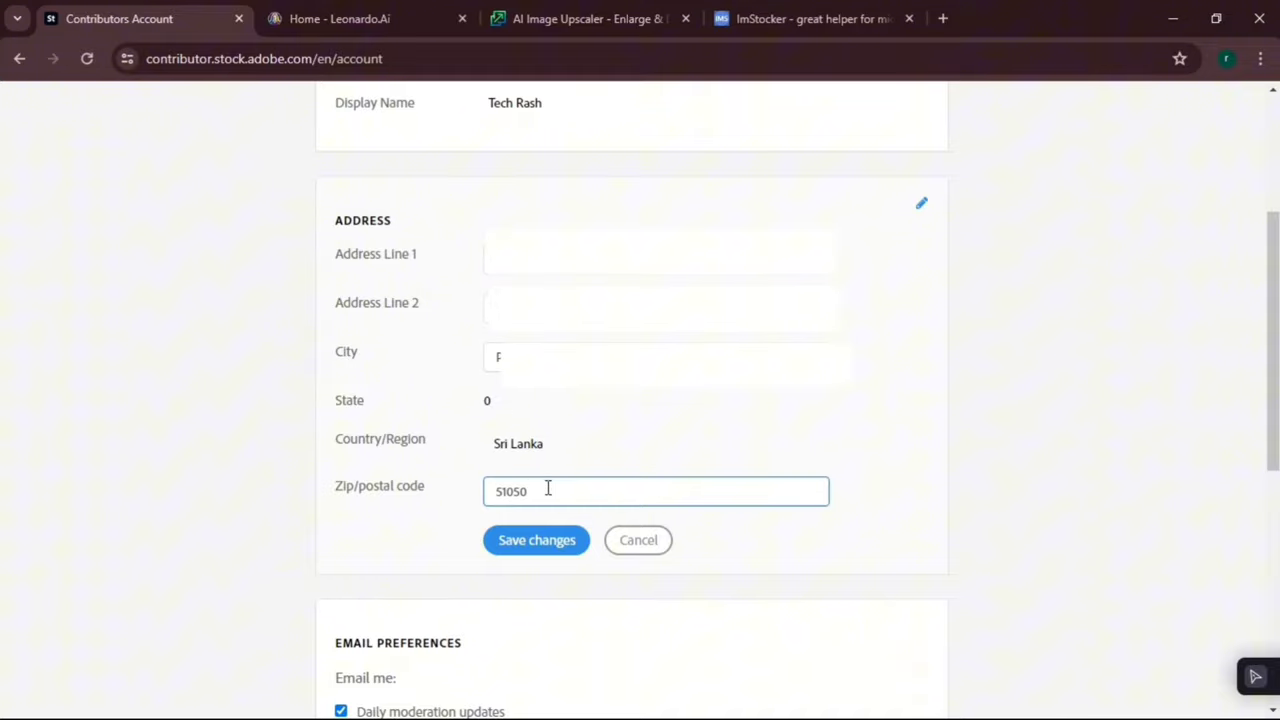
Search the web for Sri Lankan zip codes and look up the contributor's city in the GeoNames postal code list
click(943, 18)
text(srilankan zip)
click(265, 133)
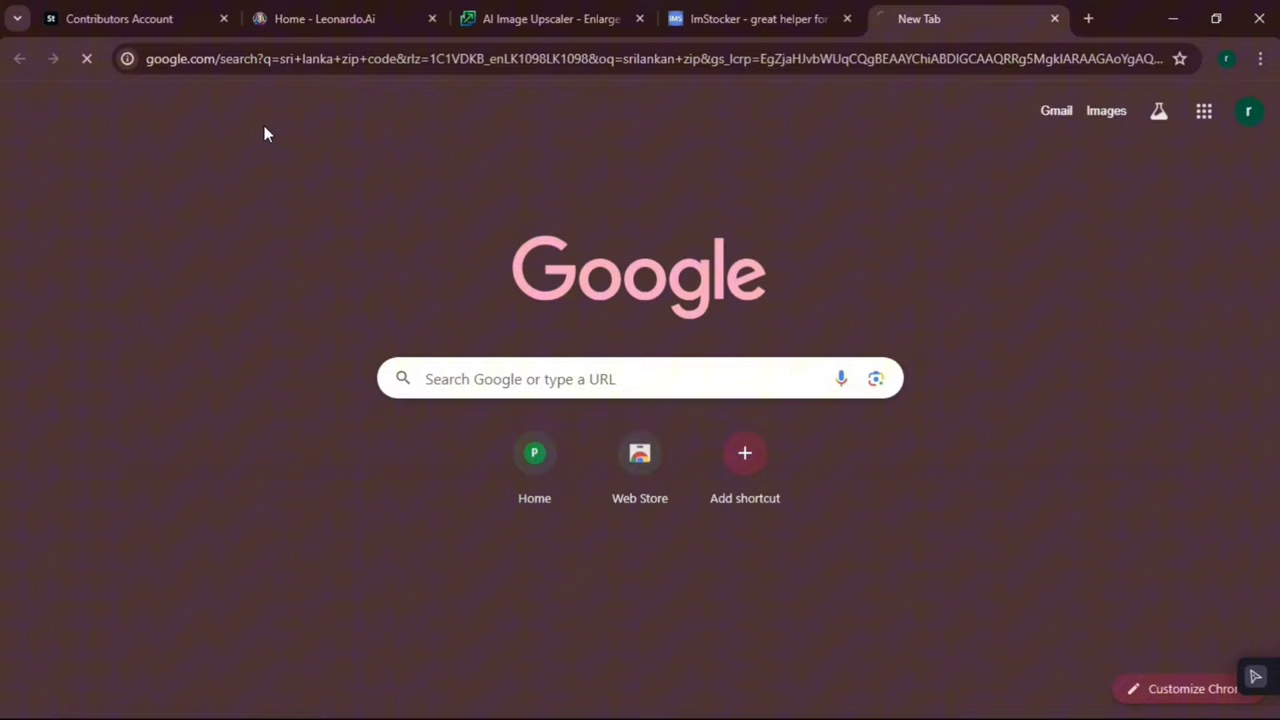
click(223, 482)
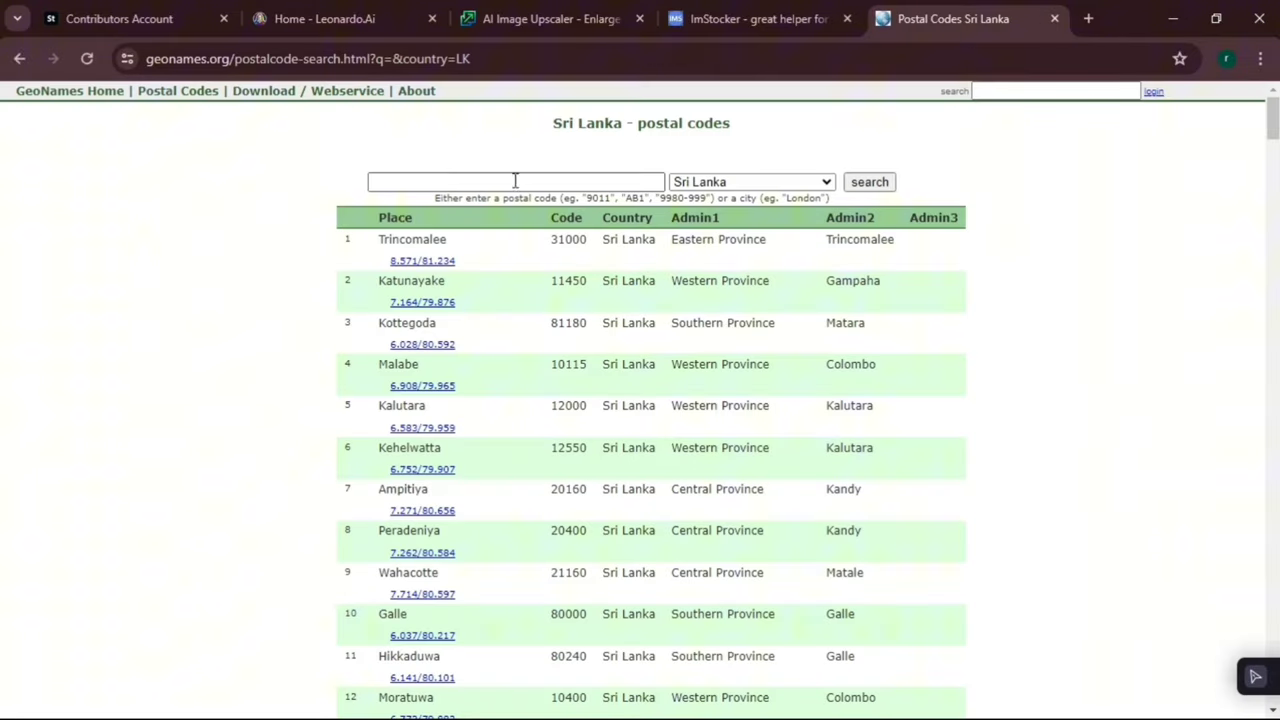
click(515, 180)
text(polonnaruwa)
key(Return)
scroll(420, 300, down, 3)
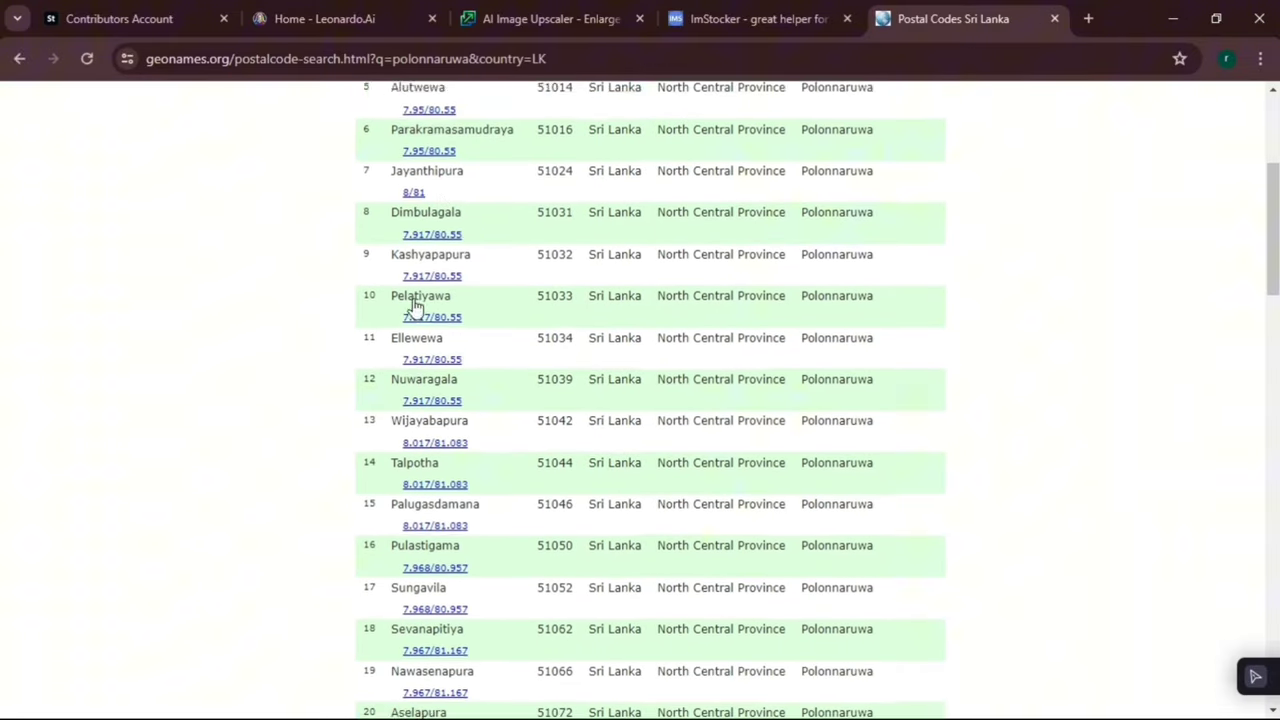
Copy the matching postal code into the contributor's address, save the changes, and store the address in the browser
double_click(554, 488)
key(ctrl+c)
click(120, 18)
click(506, 486)
key(ctrl+v)
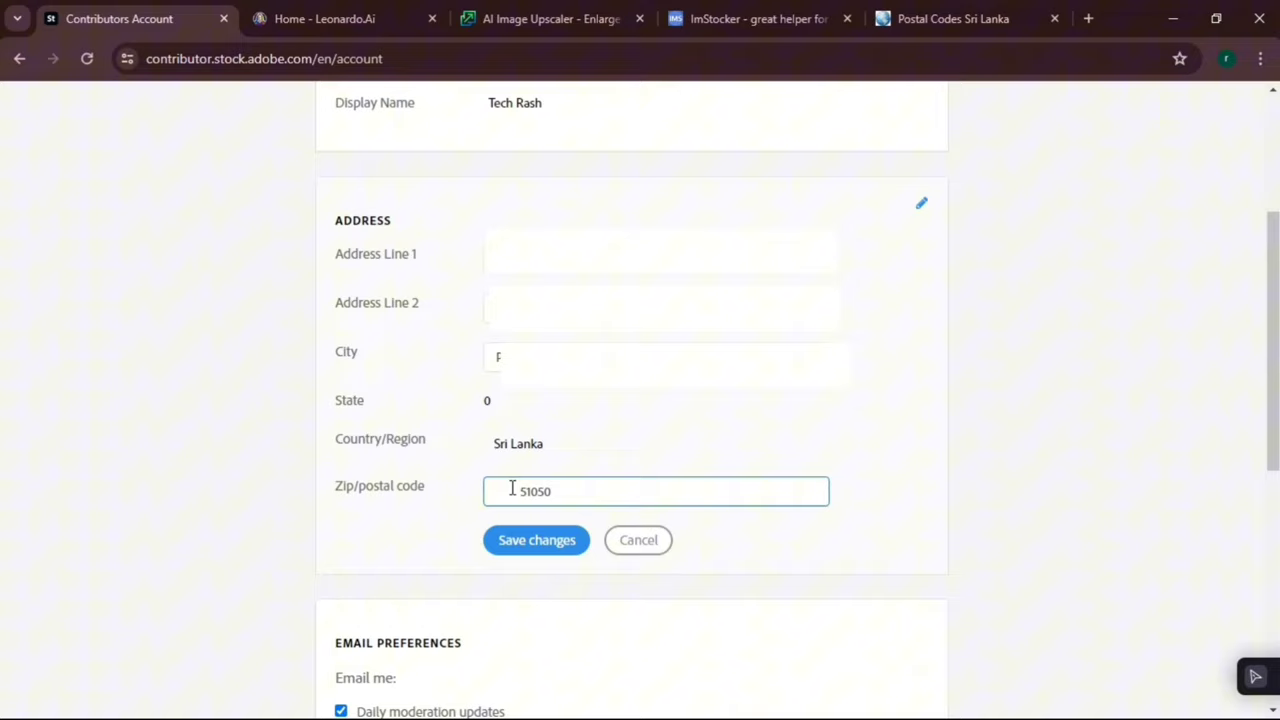
scroll(537, 463, down, 1)
click(537, 446)
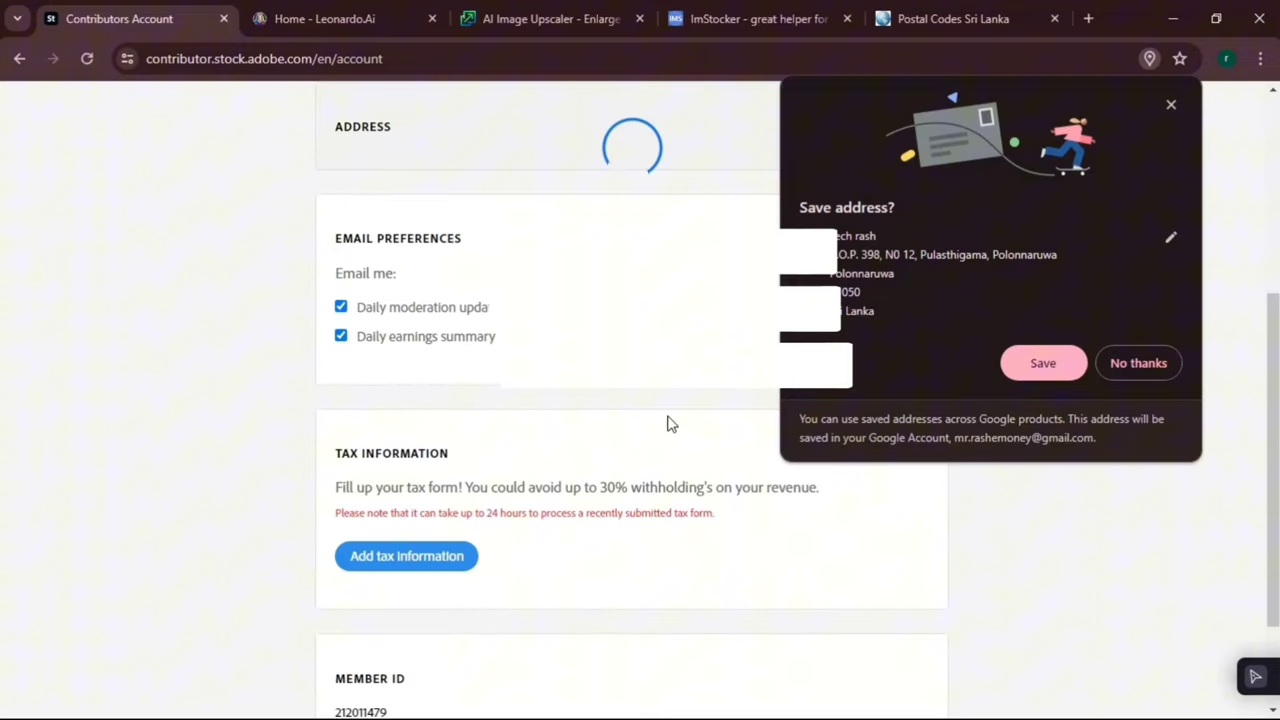
click(1040, 362)
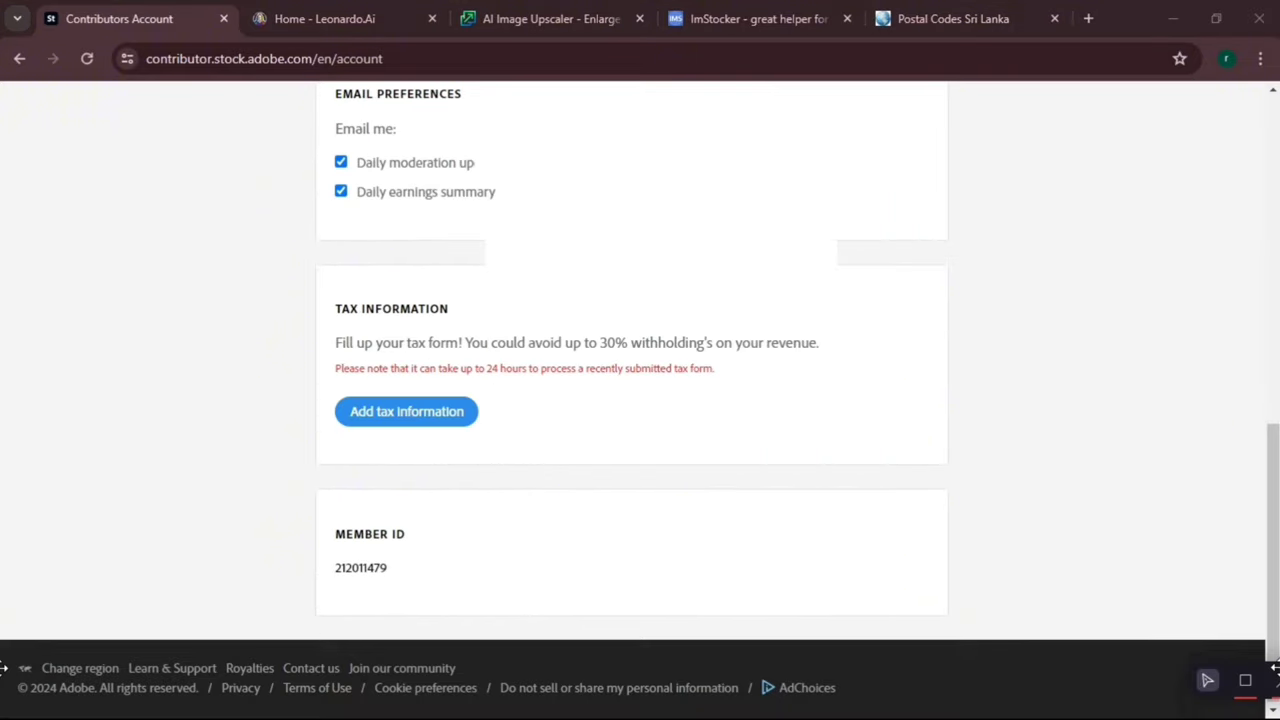
Start adding tax information, proceed past the required contributor document, and declare the contributor as an individual
click(391, 414)
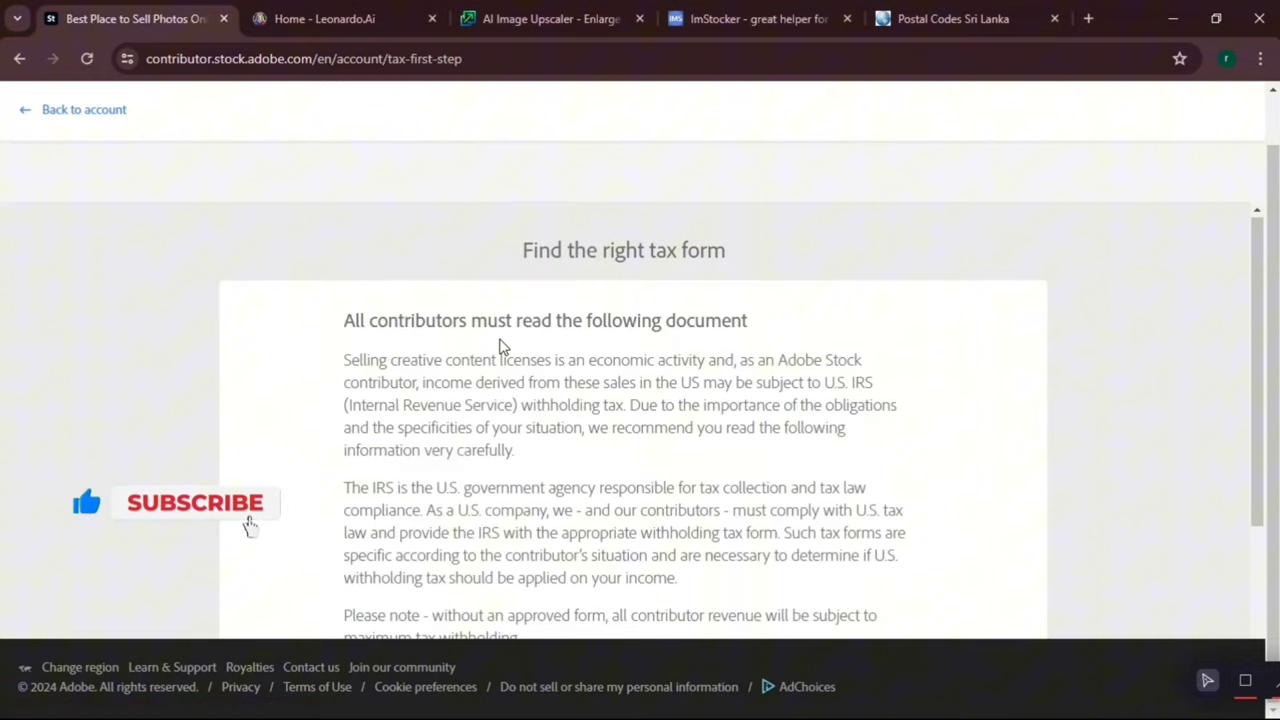
scroll(503, 343, down, 3)
click(890, 608)
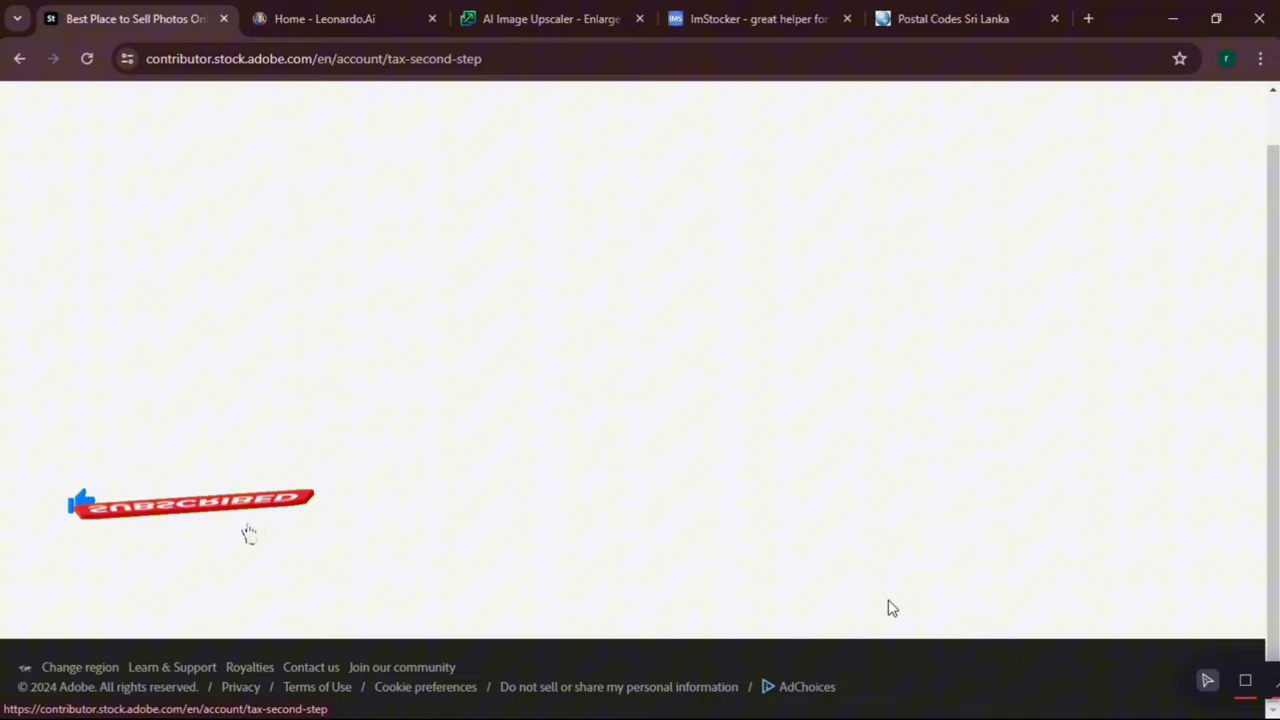
click(365, 356)
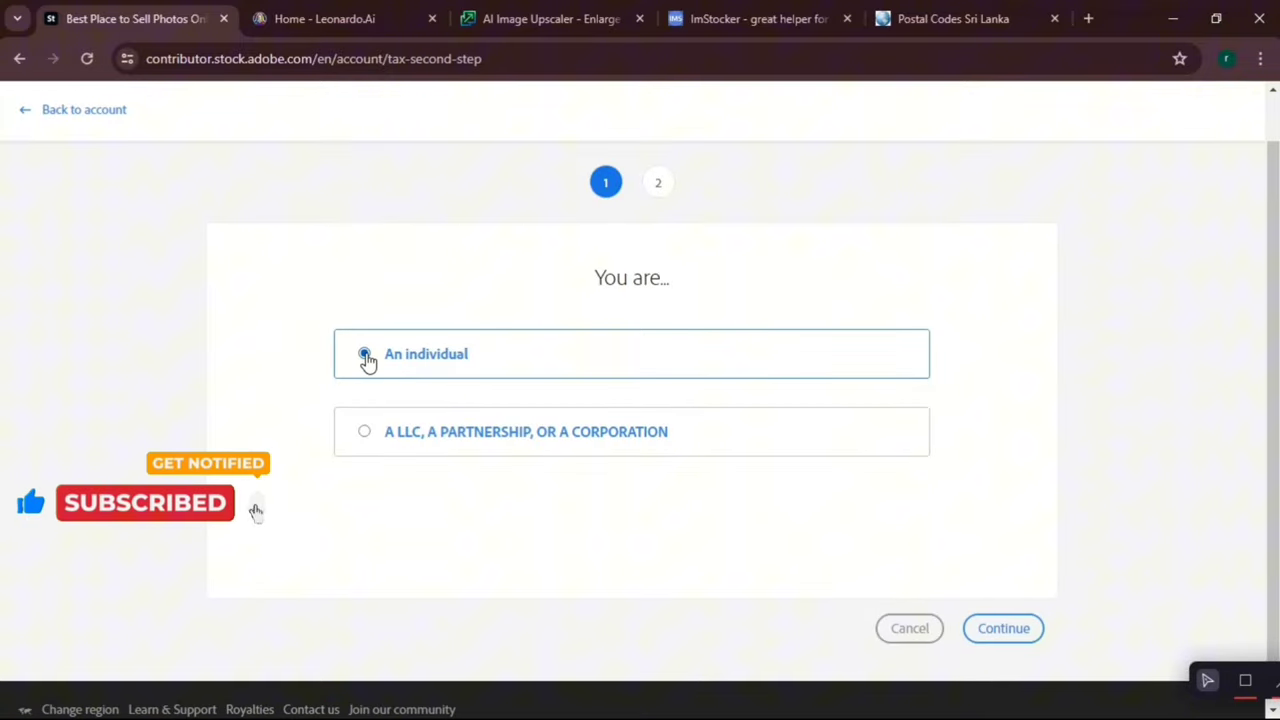
click(995, 632)
Choose to complete the W-8 BEN for residents of a country with a US tax treaty and accept the form's terms
scroll(430, 340, down, 1)
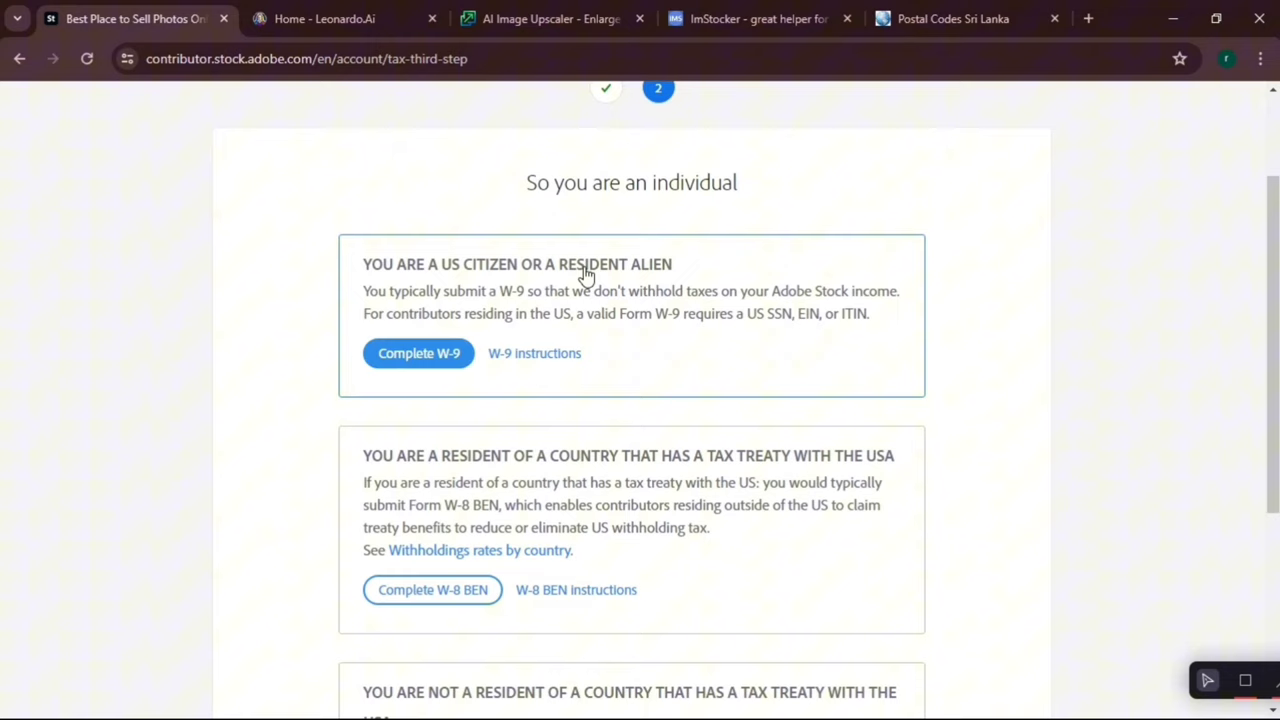
scroll(586, 275, down, 1)
key(ctrl+minus)
key(ctrl+minus)
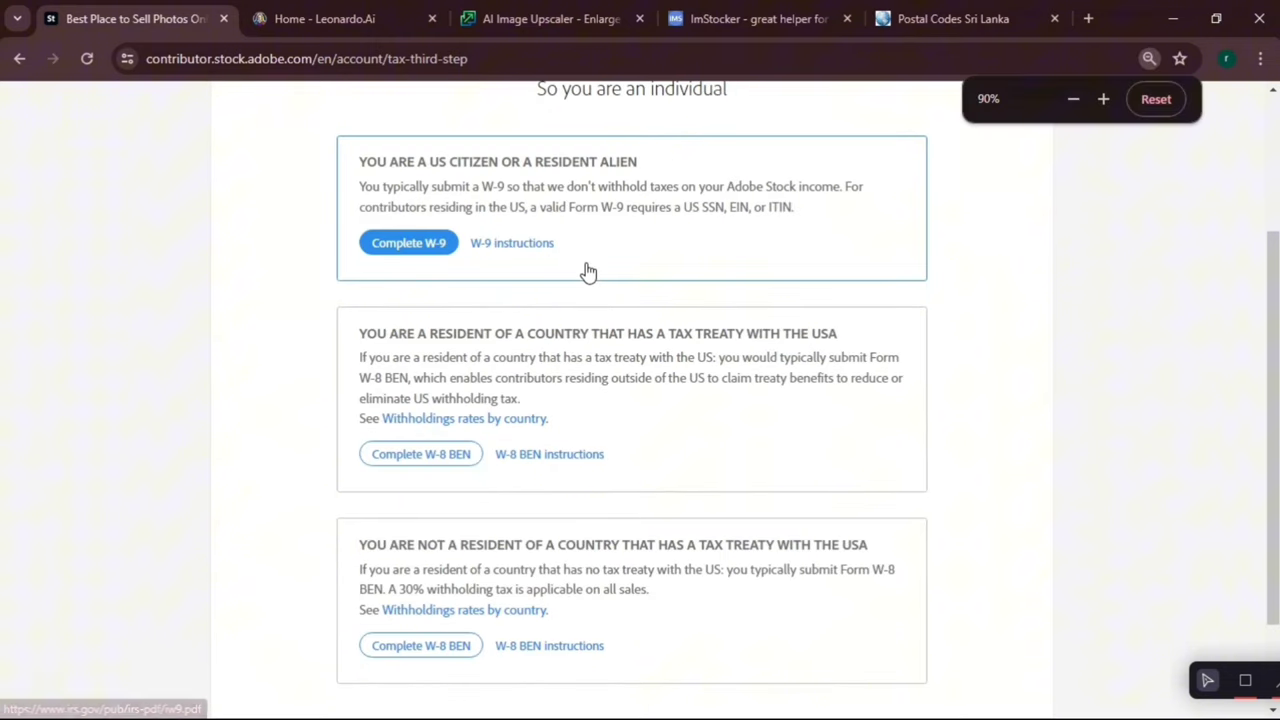
scroll(588, 272, down, 1)
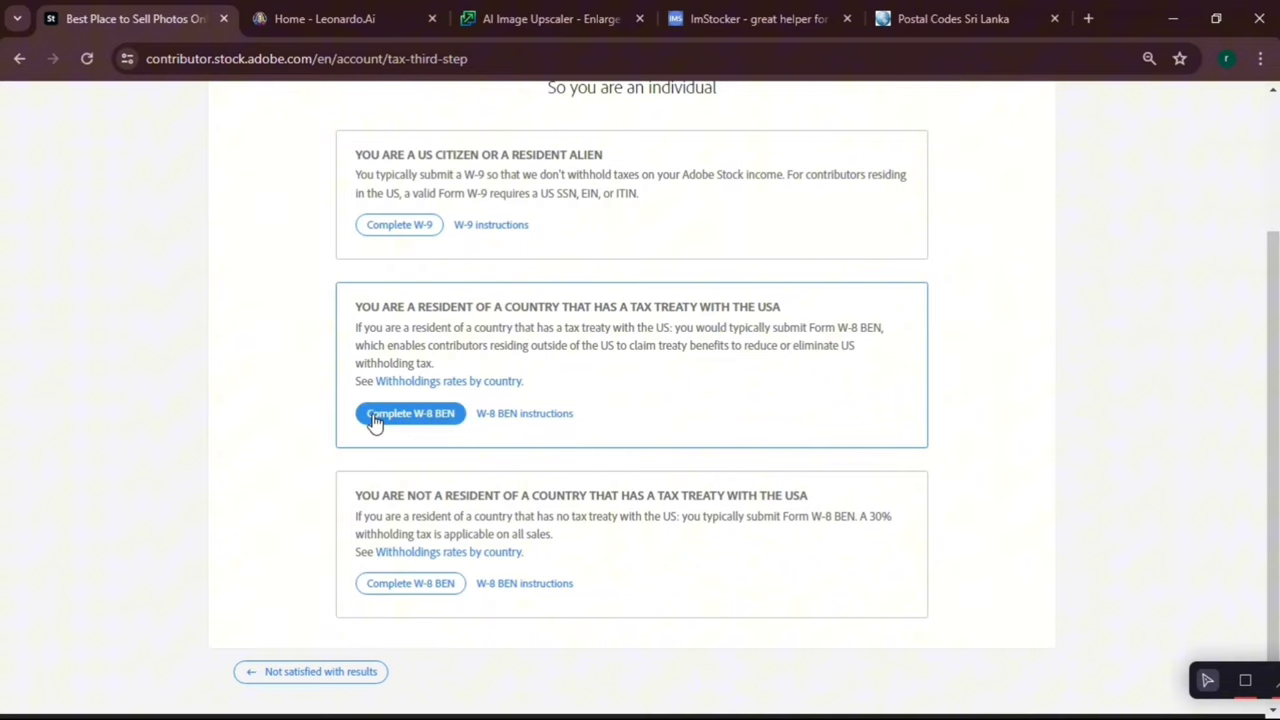
click(443, 425)
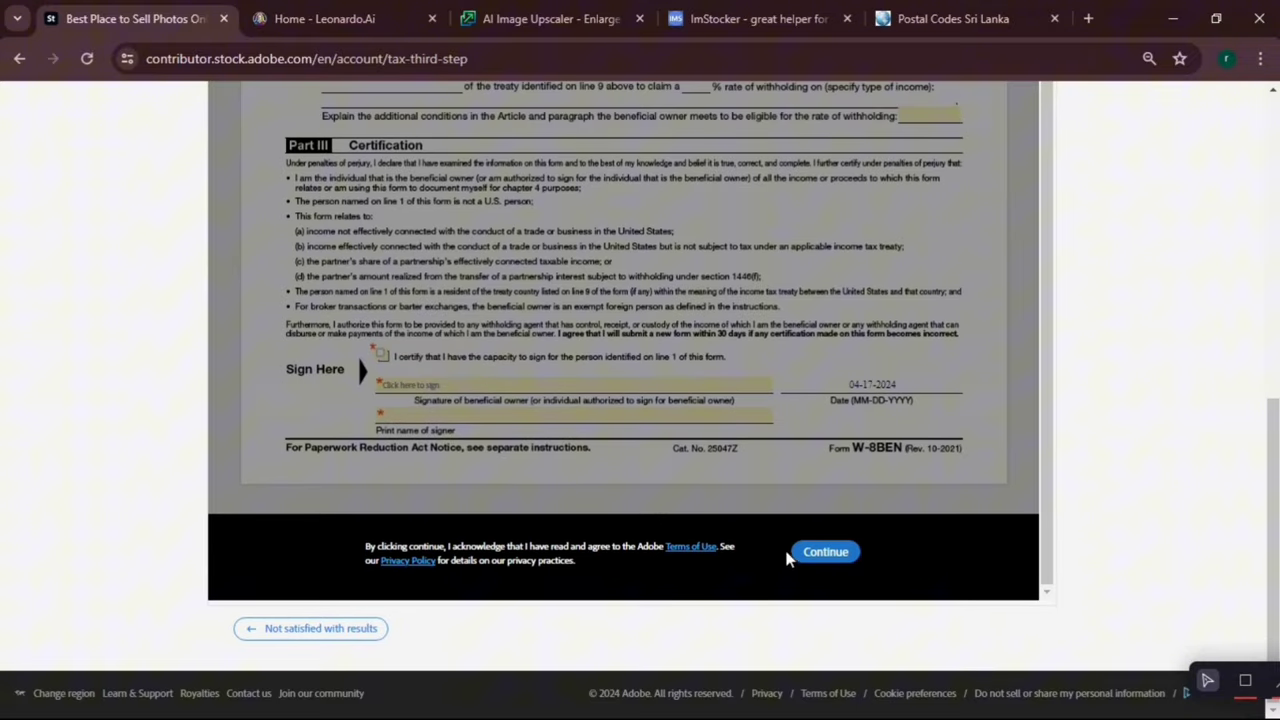
click(826, 552)
scroll(620, 400, up, 3)
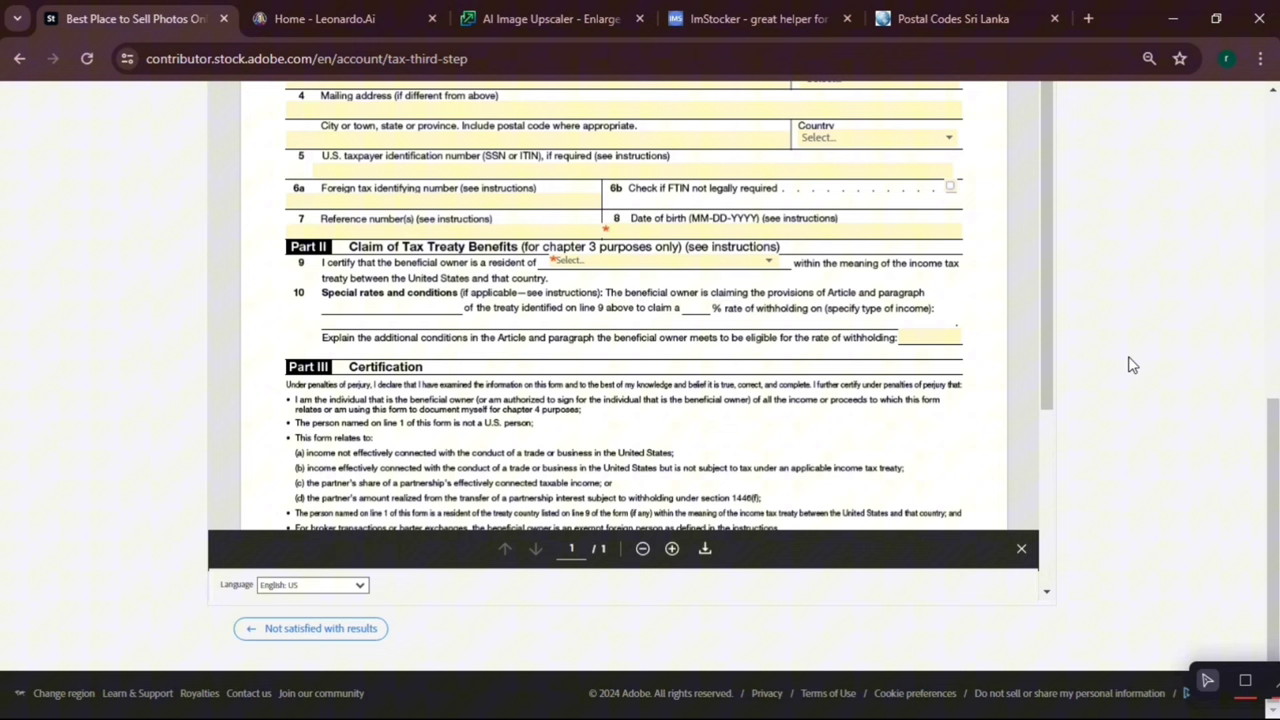
Download a PDF copy of the blank W-8BEN form and return to the online tax form
click(704, 550)
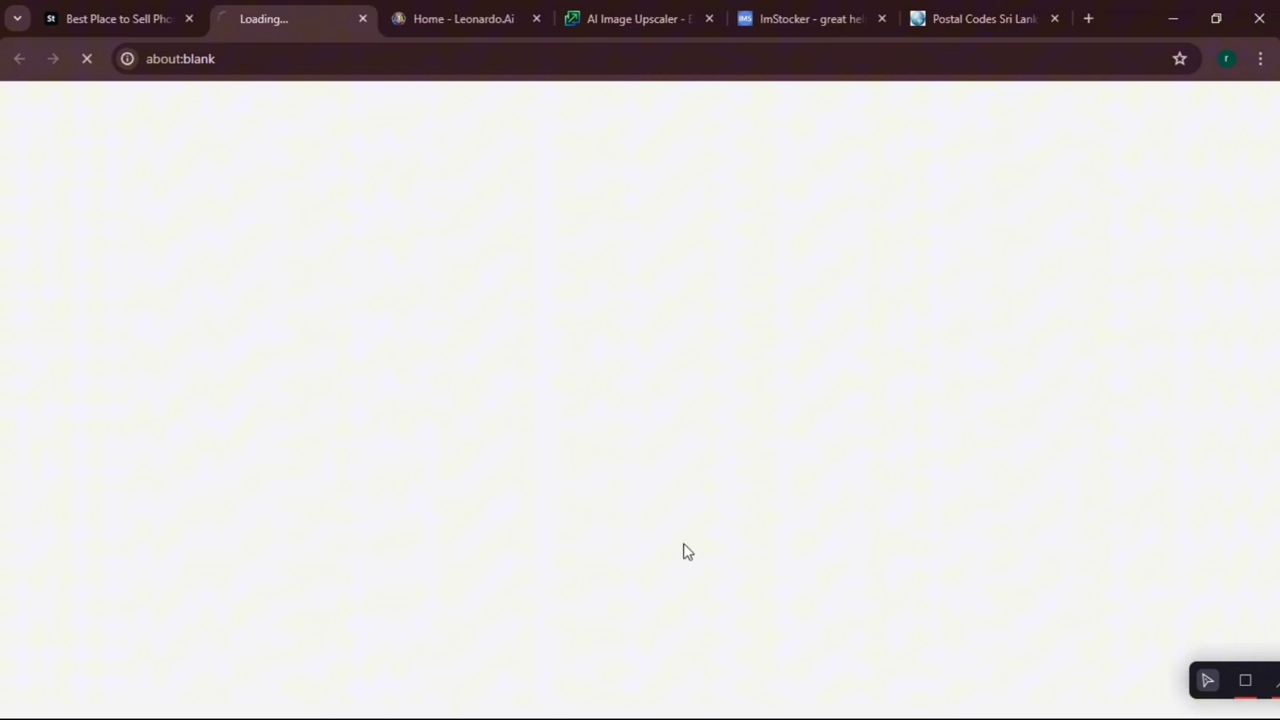
click(160, 12)
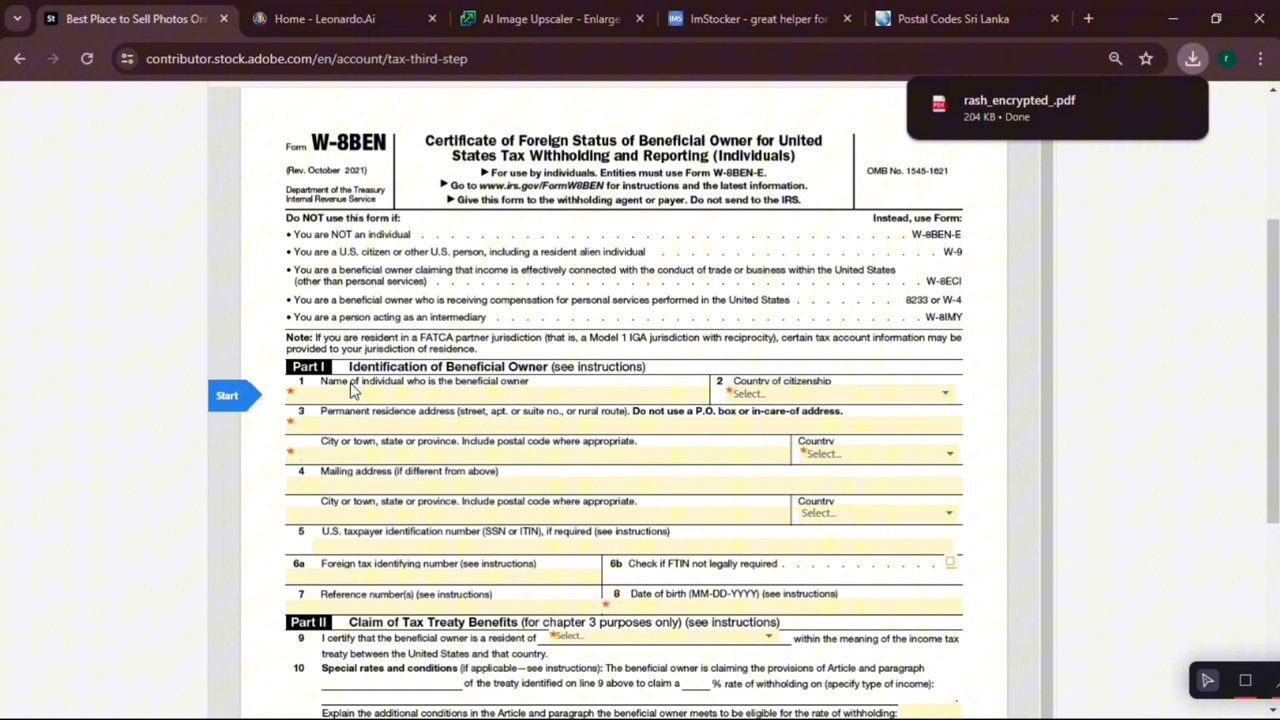
Fill in the beneficial owner's name, residence address and mailing city, selecting Sri Lanka as the country for the addresses and the tax treaty
click(371, 399)
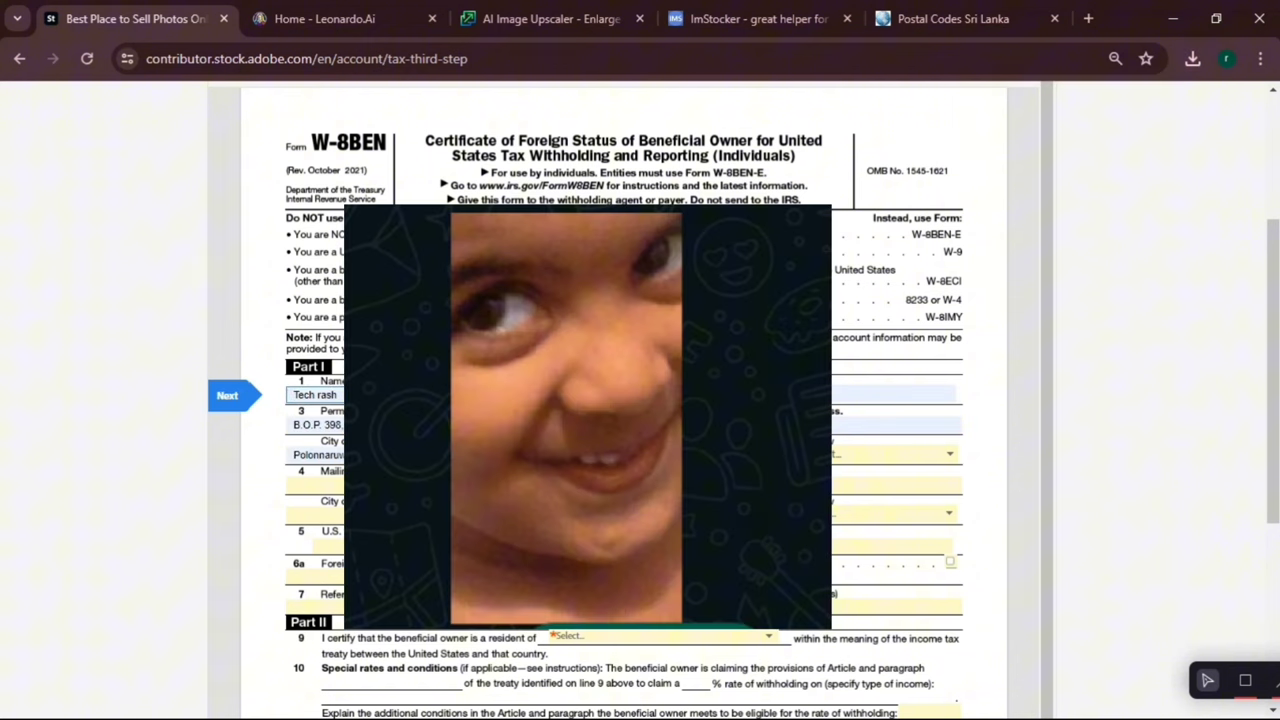
click(890, 453)
scroll(943, 380, up, 5)
click(943, 397)
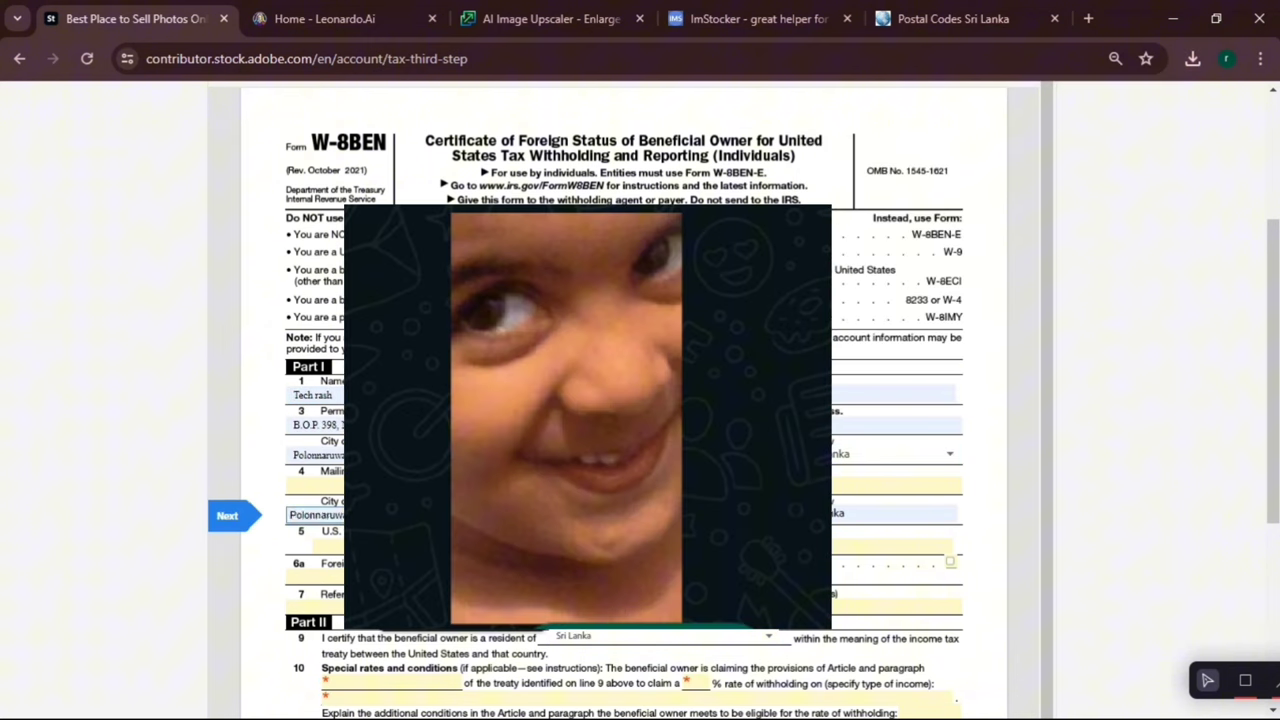
key(Tab)
key(Tab)
key(Tab)
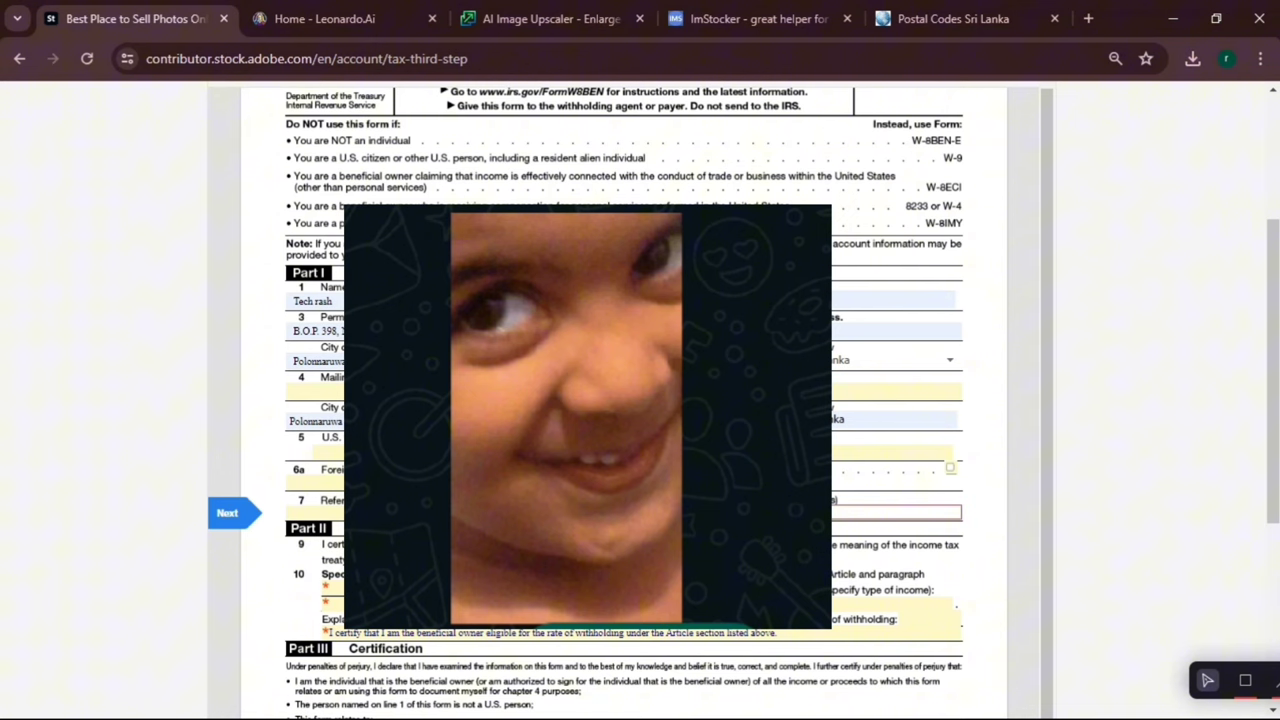
Enter the date of birth and claim 15% withholding under article 12-2(a)(ii) for "Royalty for selling photos and videos", certifying eligibility and signing capacity
scroll(640, 400, down, 2)
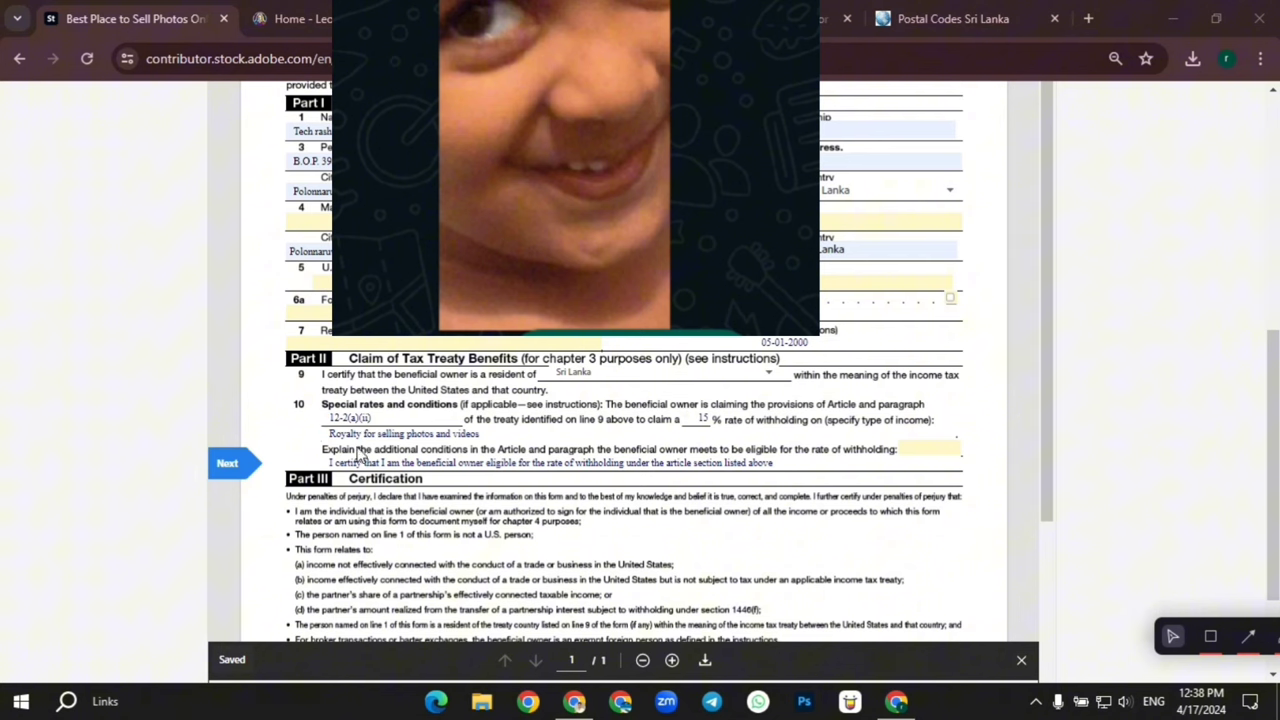
scroll(541, 460, down, 2)
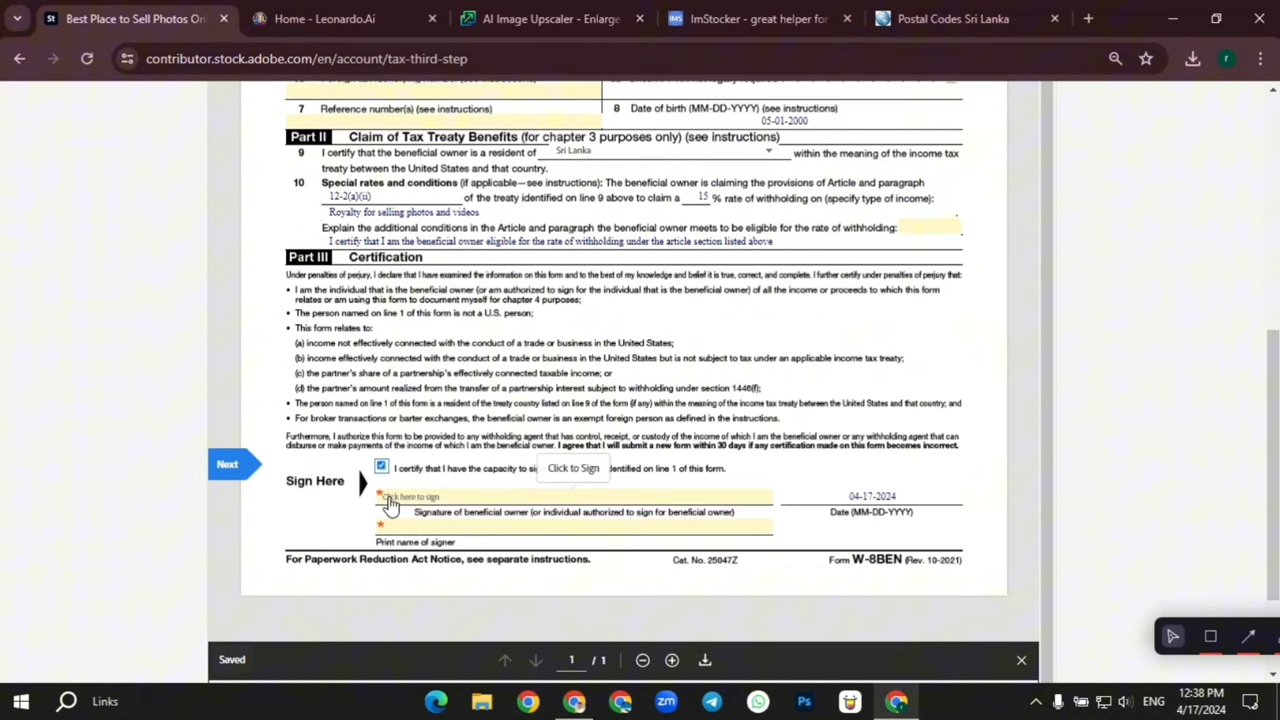
Sign the W-8BEN as beneficial owner with a hand-drawn signature, enter the signer's name and apply it
click(398, 498)
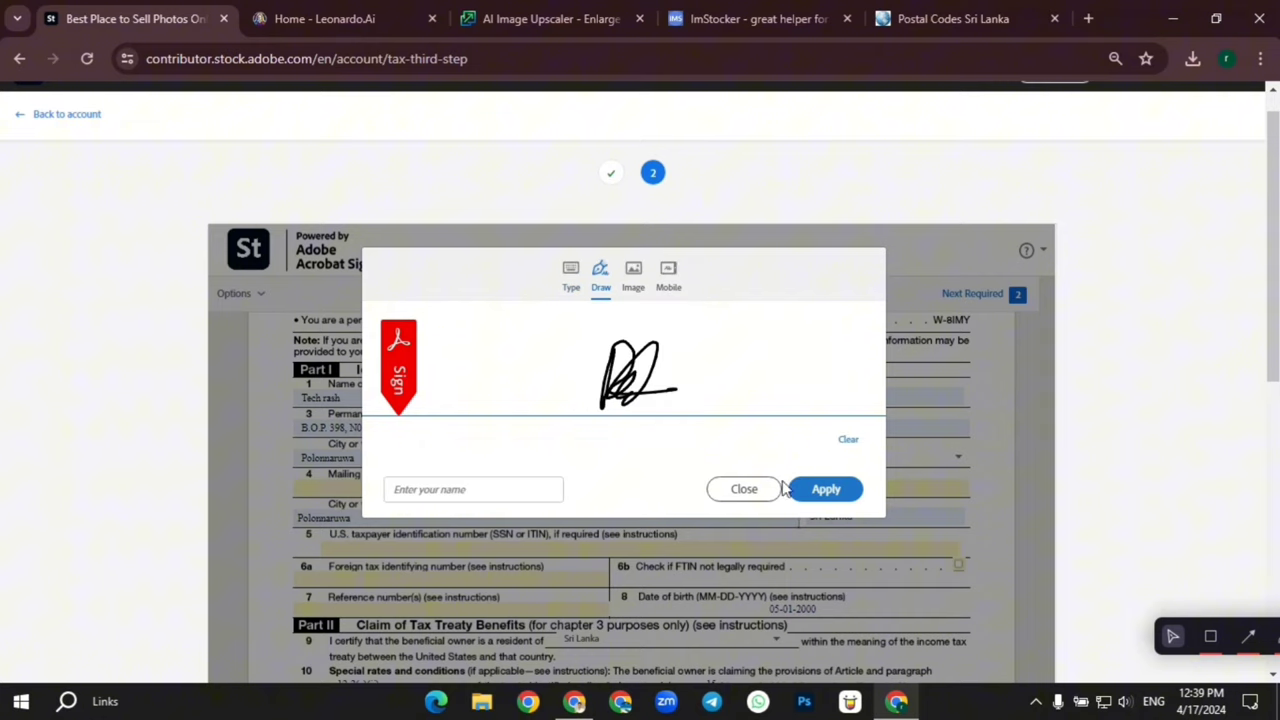
click(795, 490)
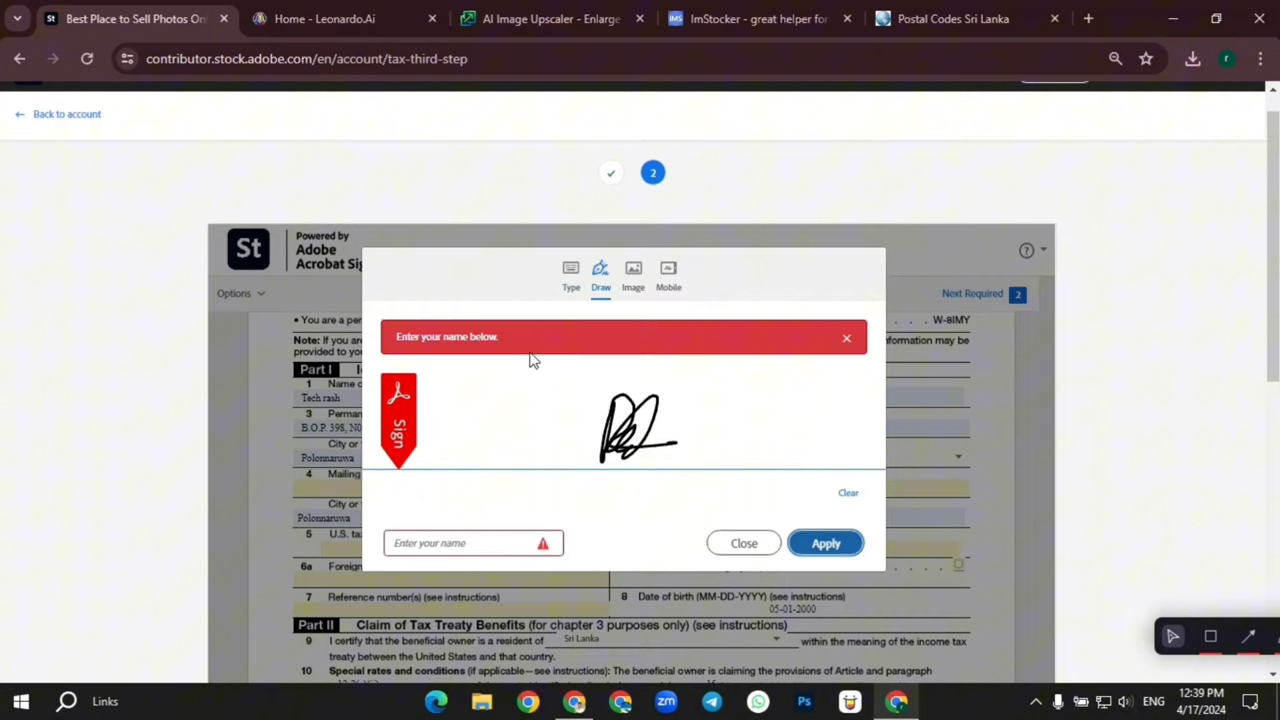
click(470, 543)
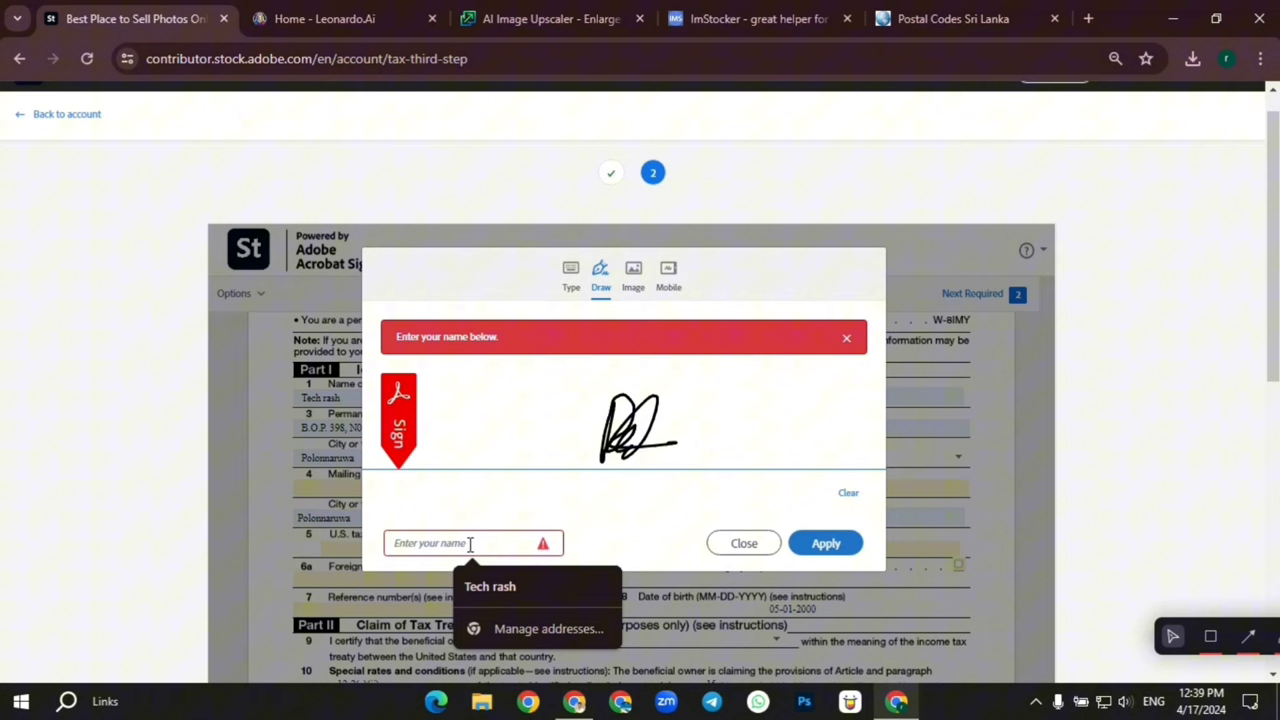
text(Rashmitha)
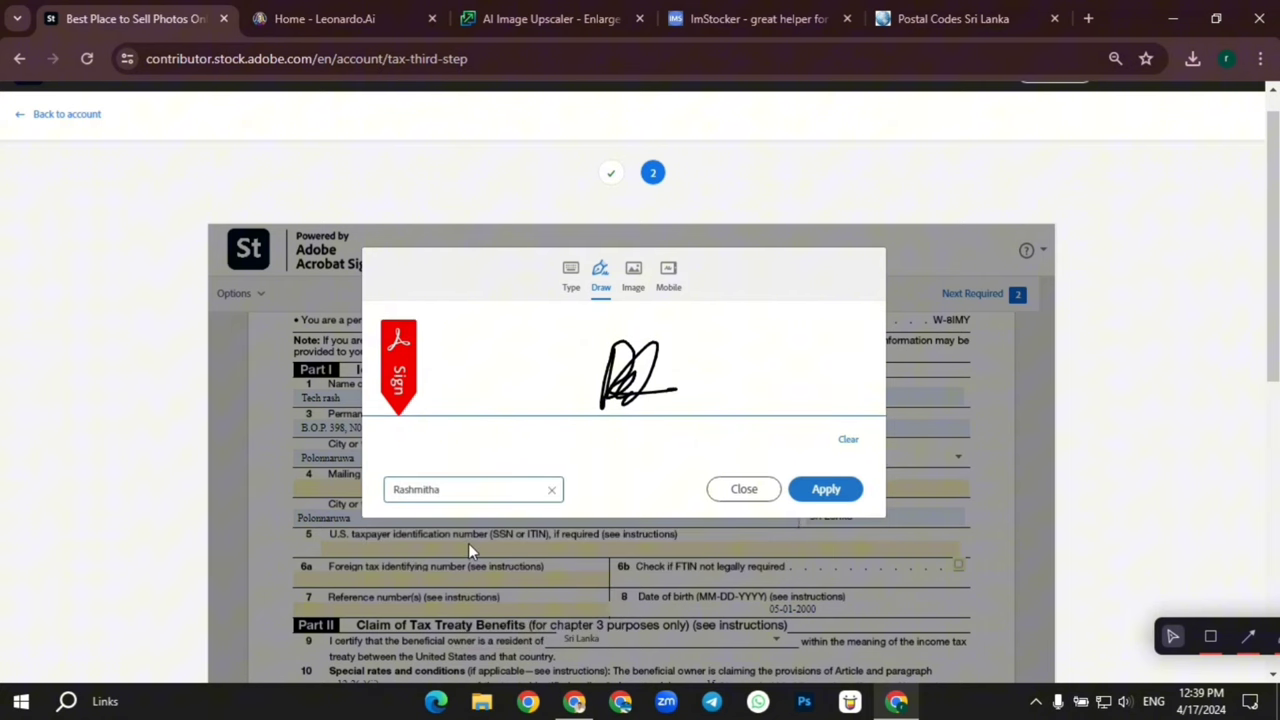
click(822, 490)
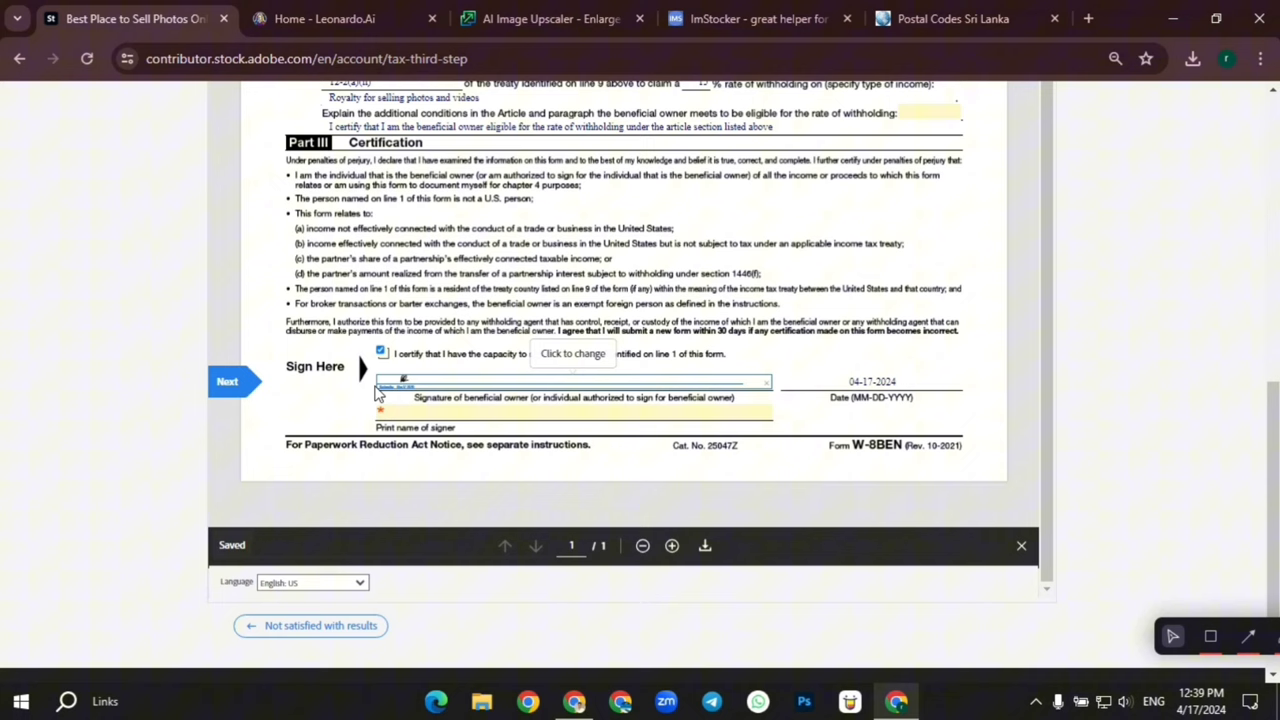
Enter the printed name of the signer and submit the signed W-8BEN form
text(Rashmitha)
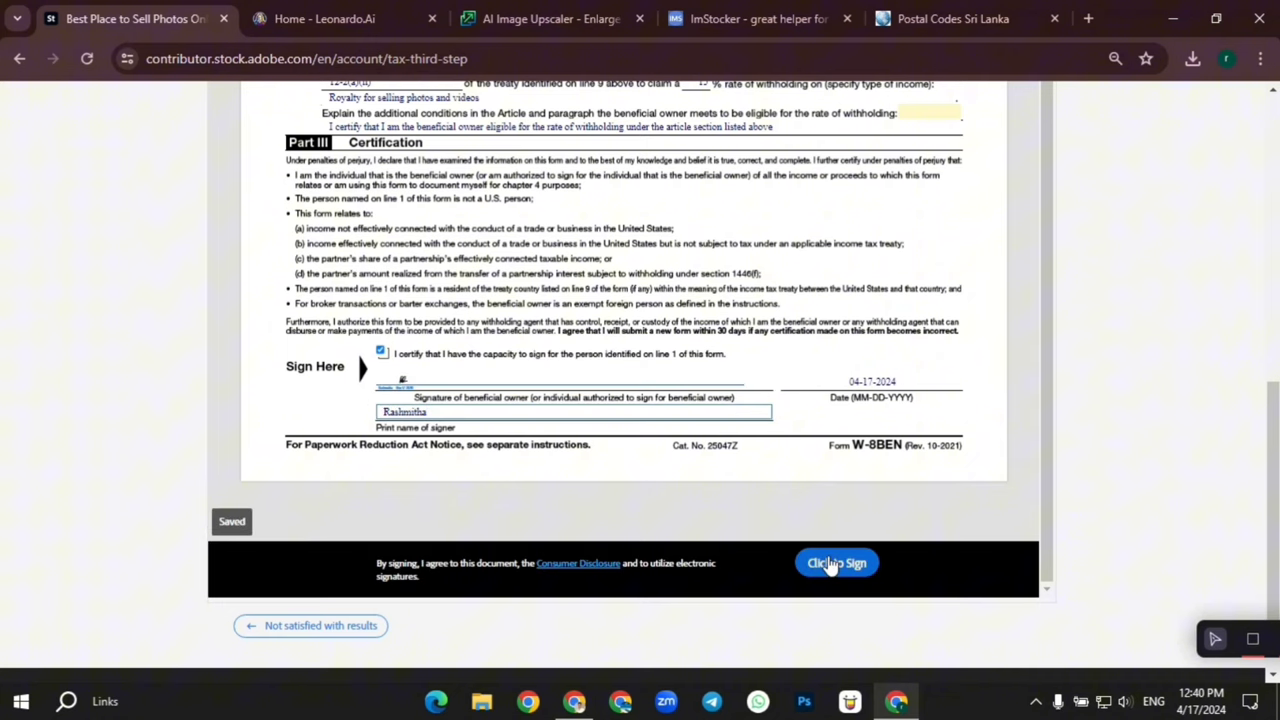
scroll(797, 457, up, 1)
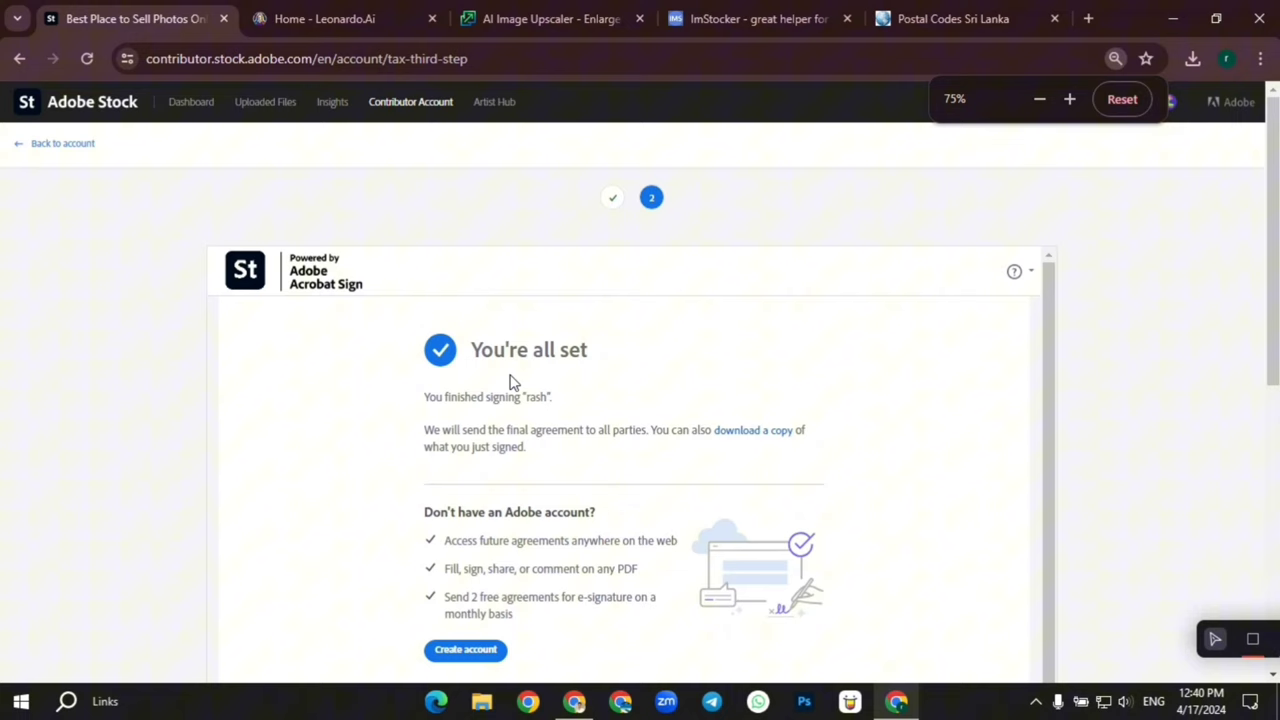
Return to the contributor account page and check its tax information section
scroll(640, 391, down, 3)
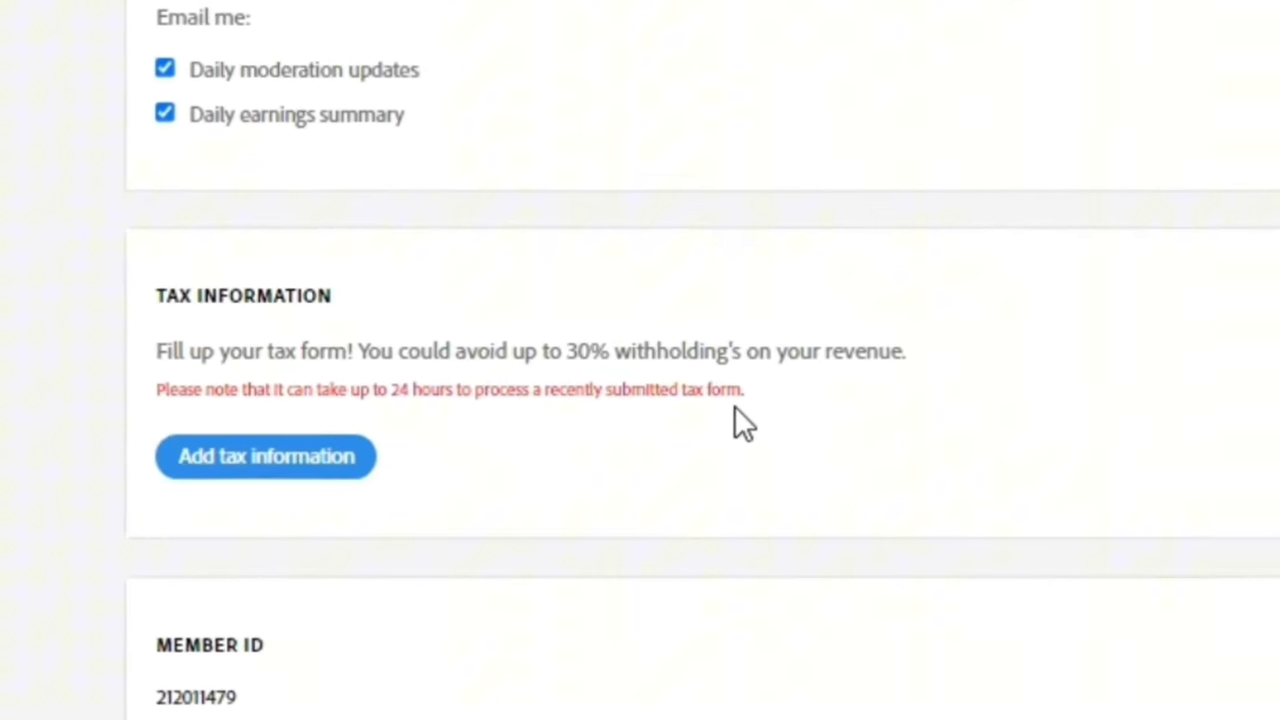
scroll(740, 380, up, 4)
scroll(695, 370, down, 3)
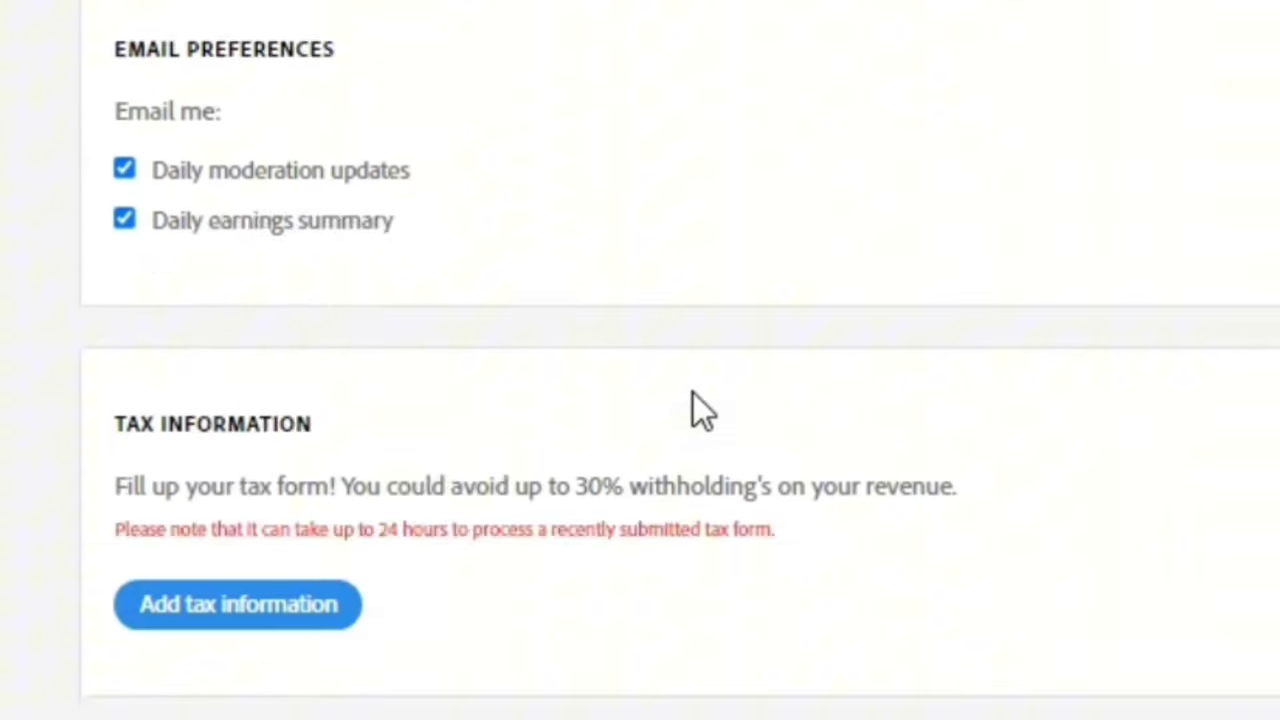
scroll(630, 400, down, 1)
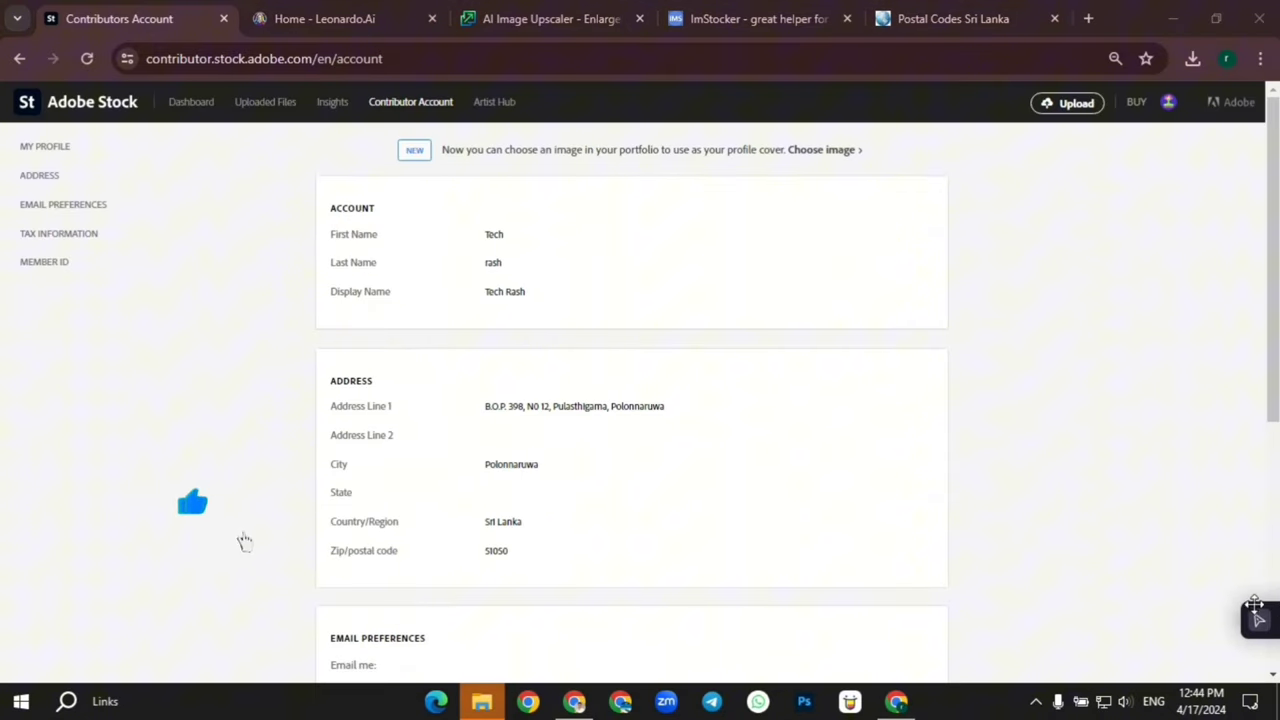
Open the contributor insights and examine the recent top sellers in photos
click(331, 104)
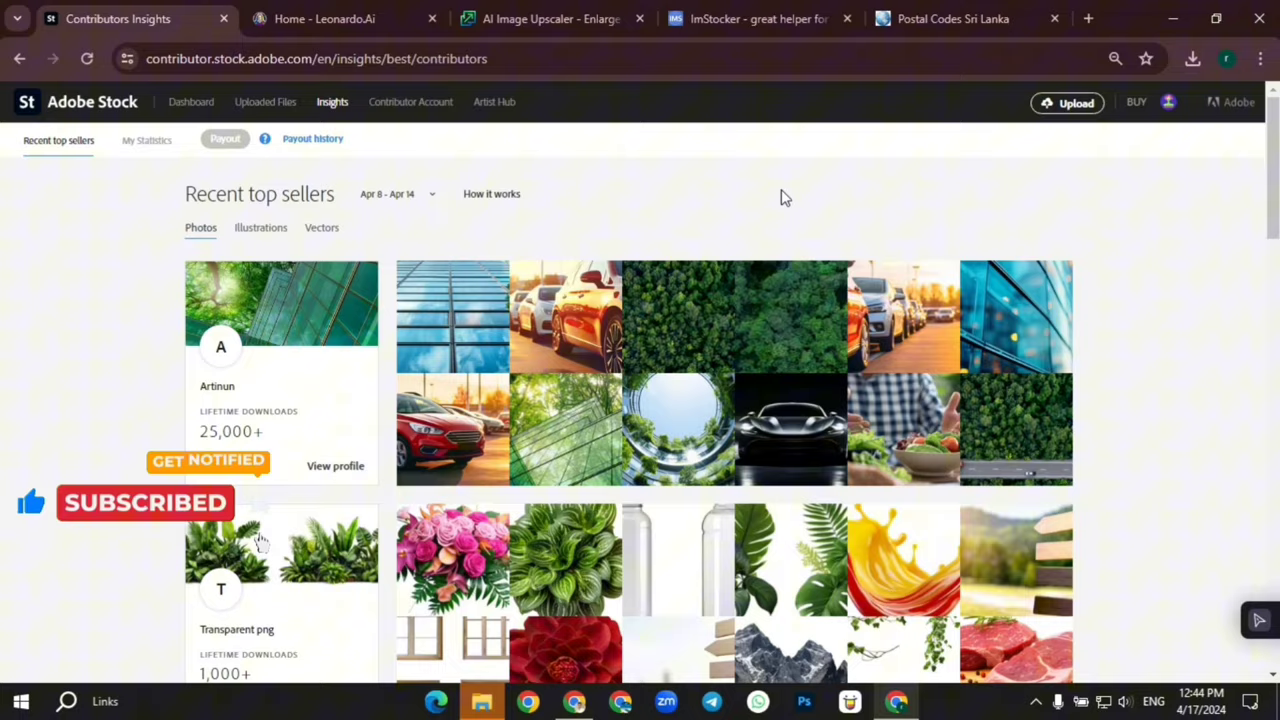
scroll(797, 253, down, 4)
scroll(797, 253, down, 12)
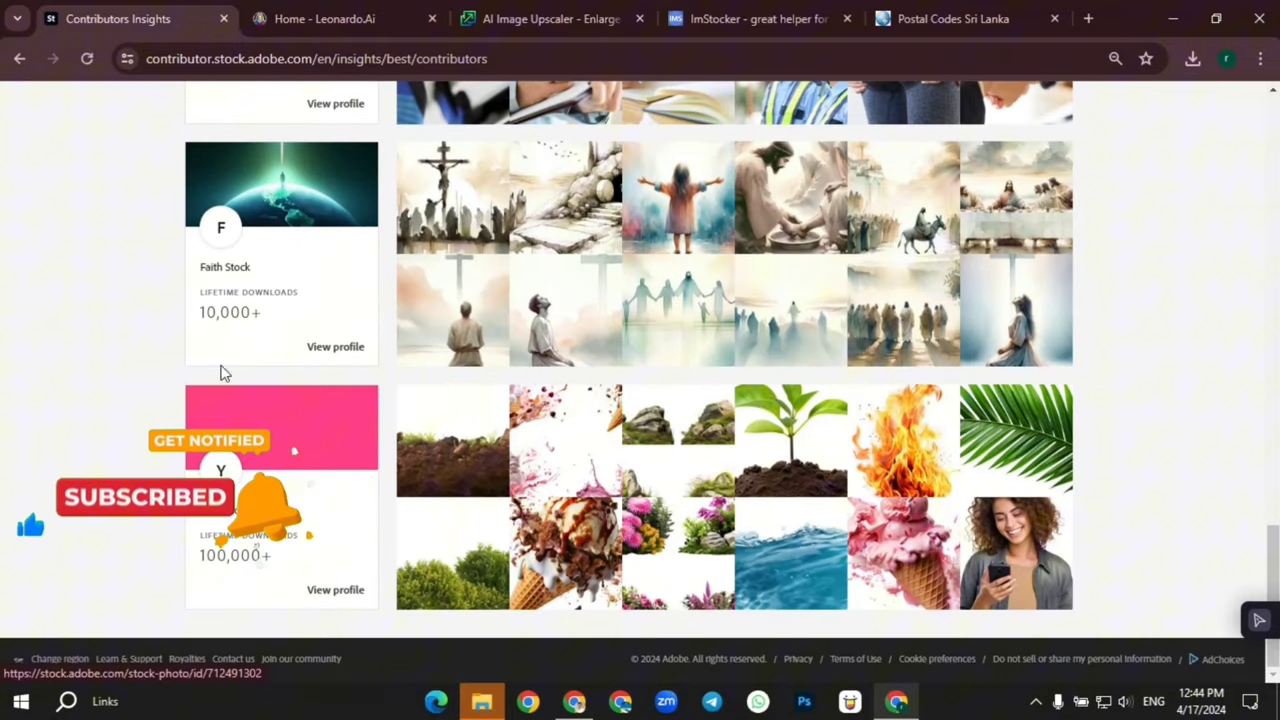
scroll(340, 340, up, 3)
scroll(340, 340, up, 13)
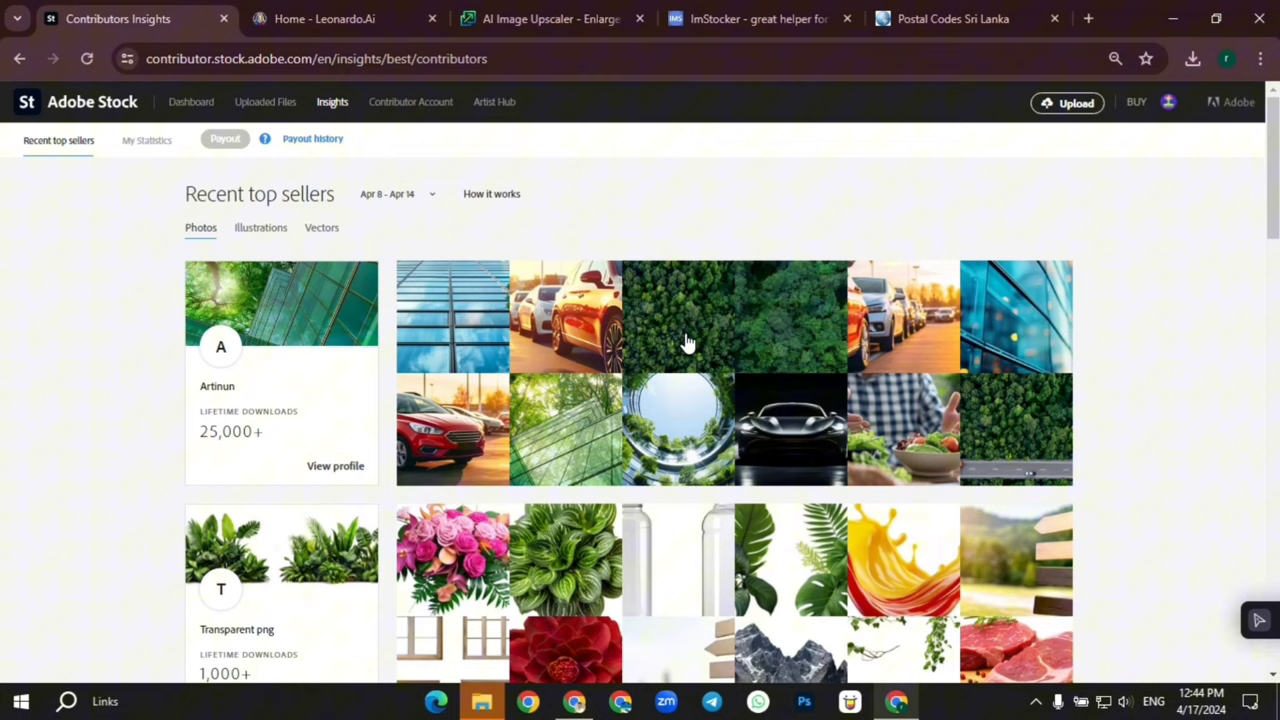
scroll(640, 380, down, 9)
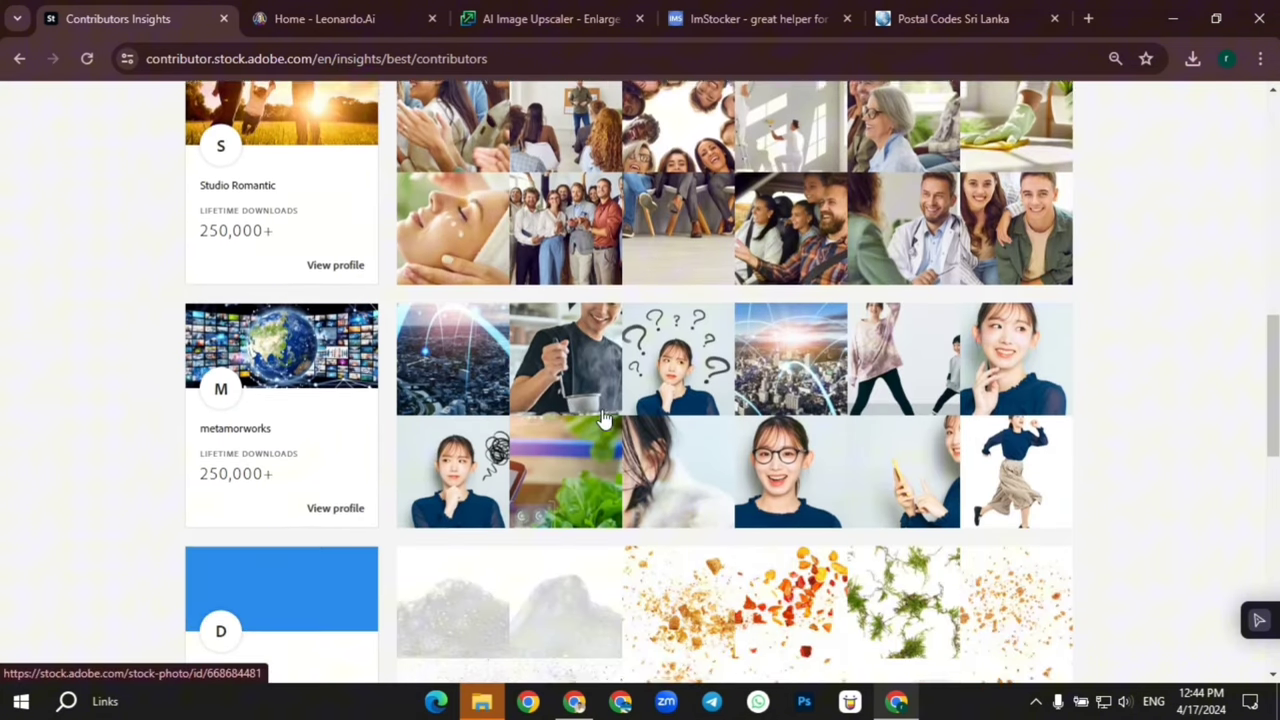
scroll(603, 418, down, 9)
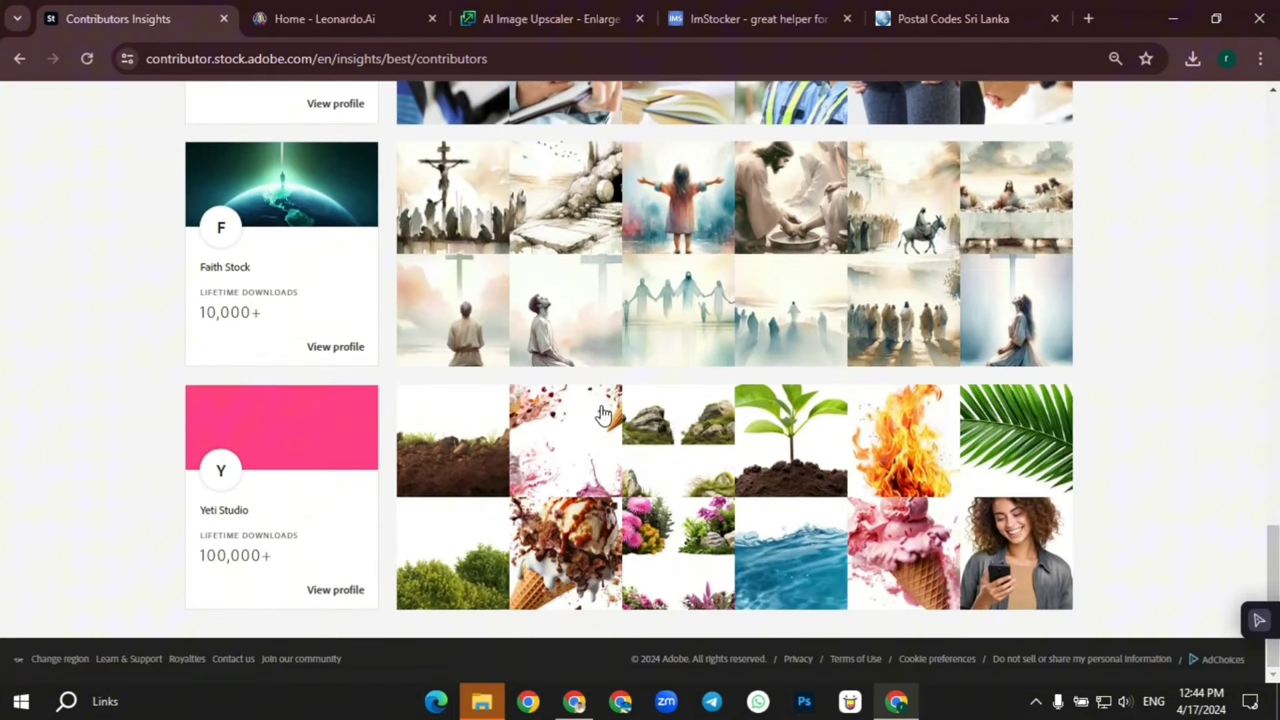
Open the paint splash photo from the Transparent png seller and copy its description for use as a prompt
scroll(566, 440, up, 18)
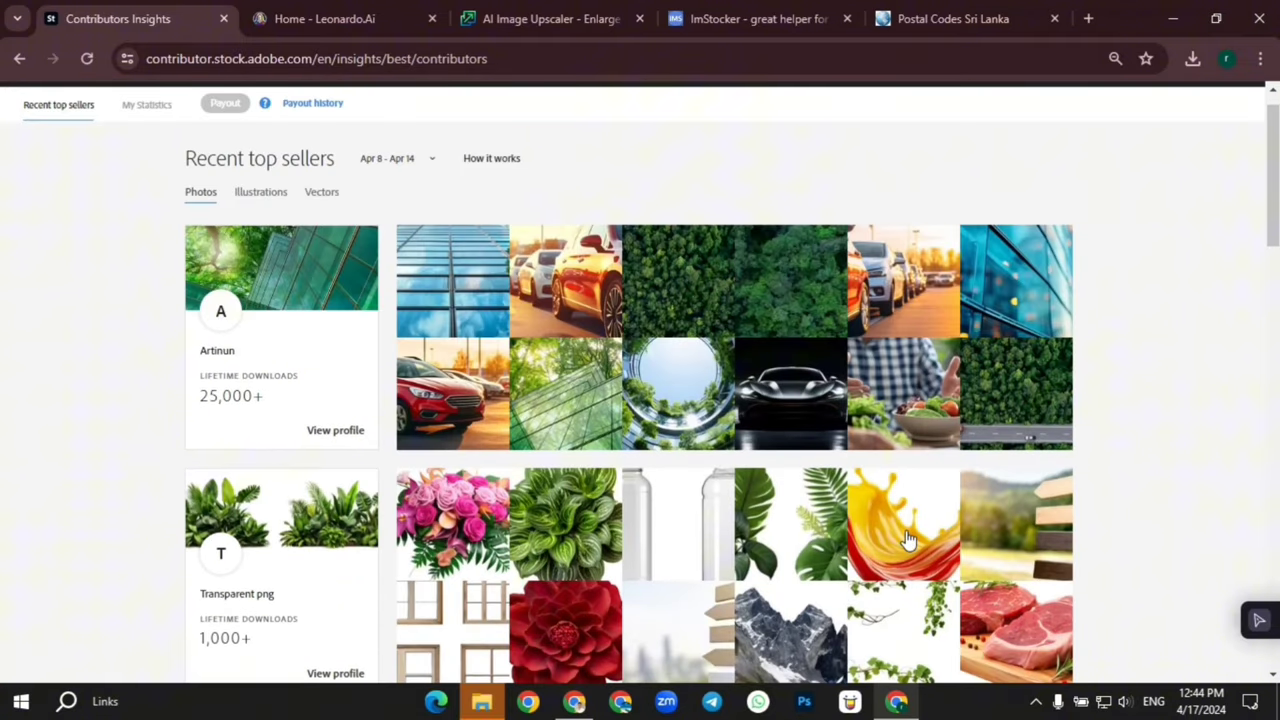
click(903, 515)
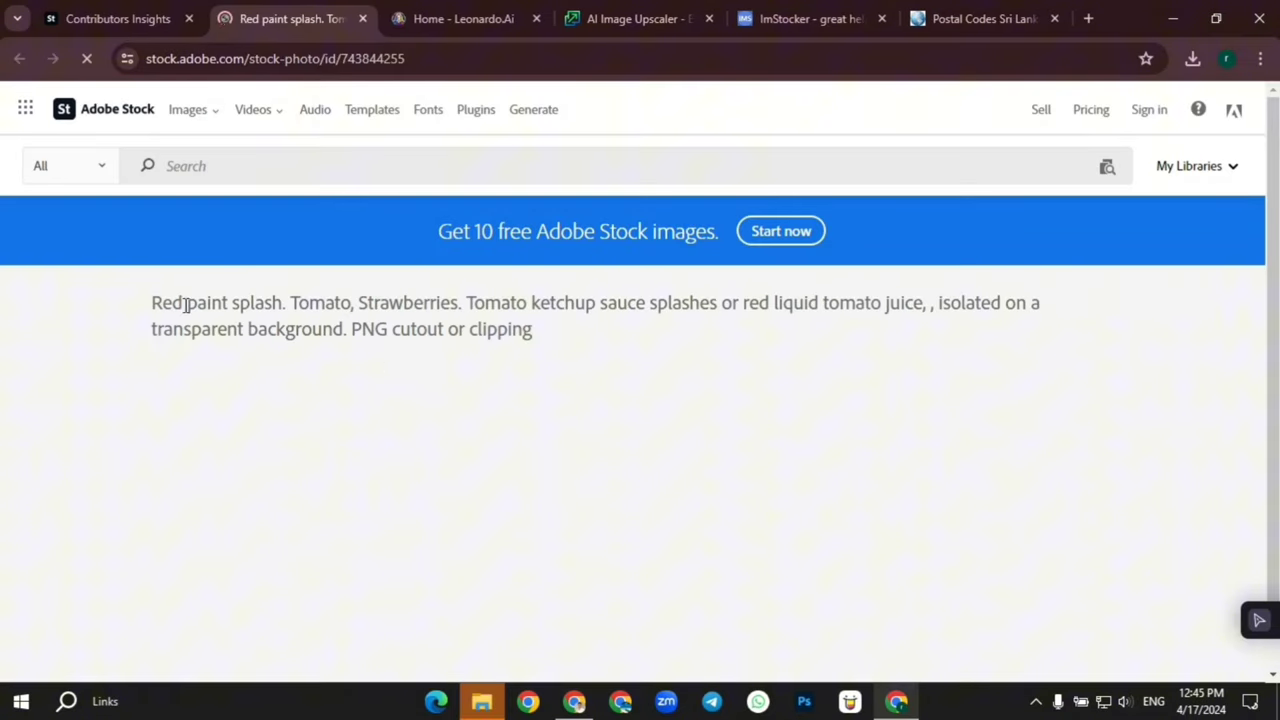
drag(478, 335, 188, 309)
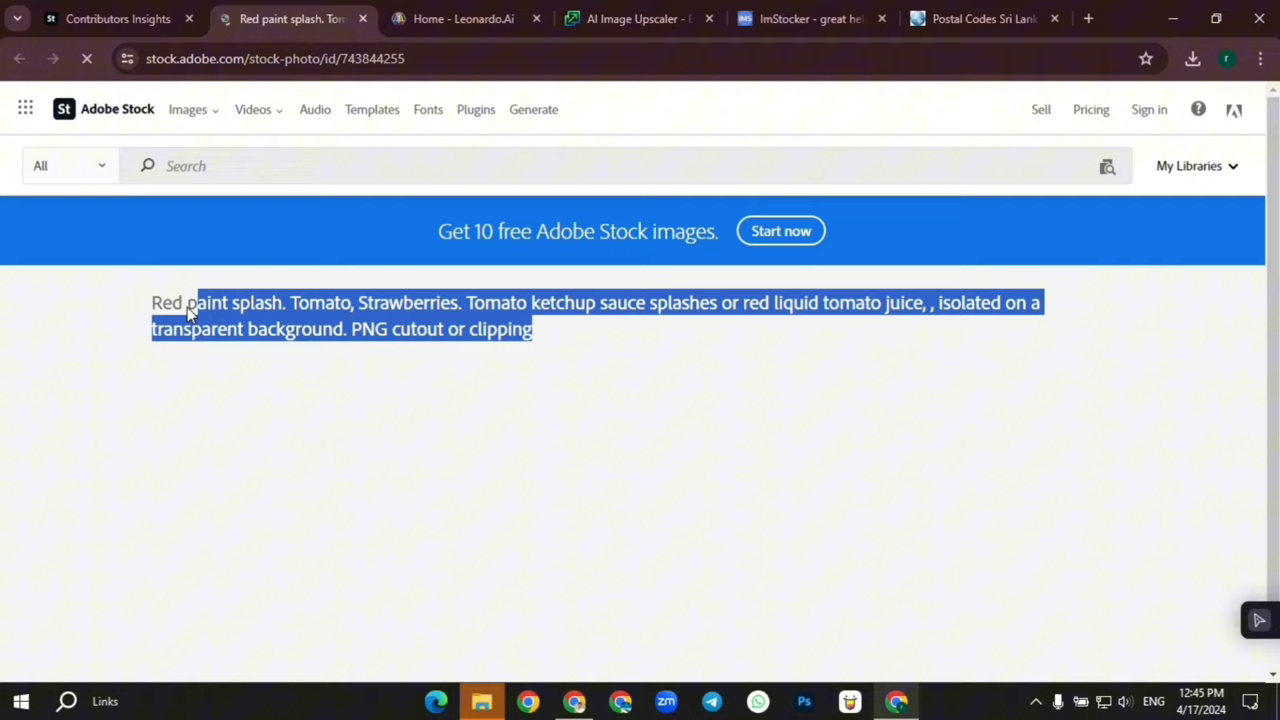
Switch to Leonardo.Ai, generate two images from the copied red paint splash description, and download the first one
click(450, 18)
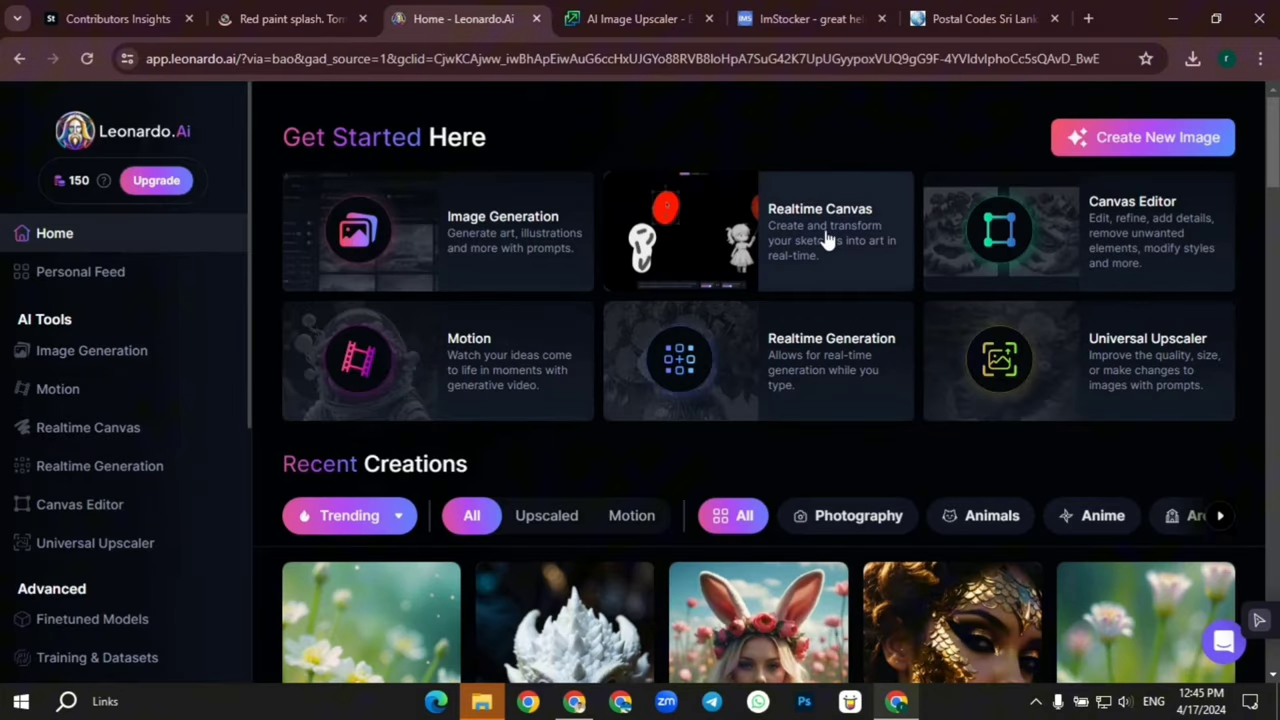
scroll(1178, 278, down, 10)
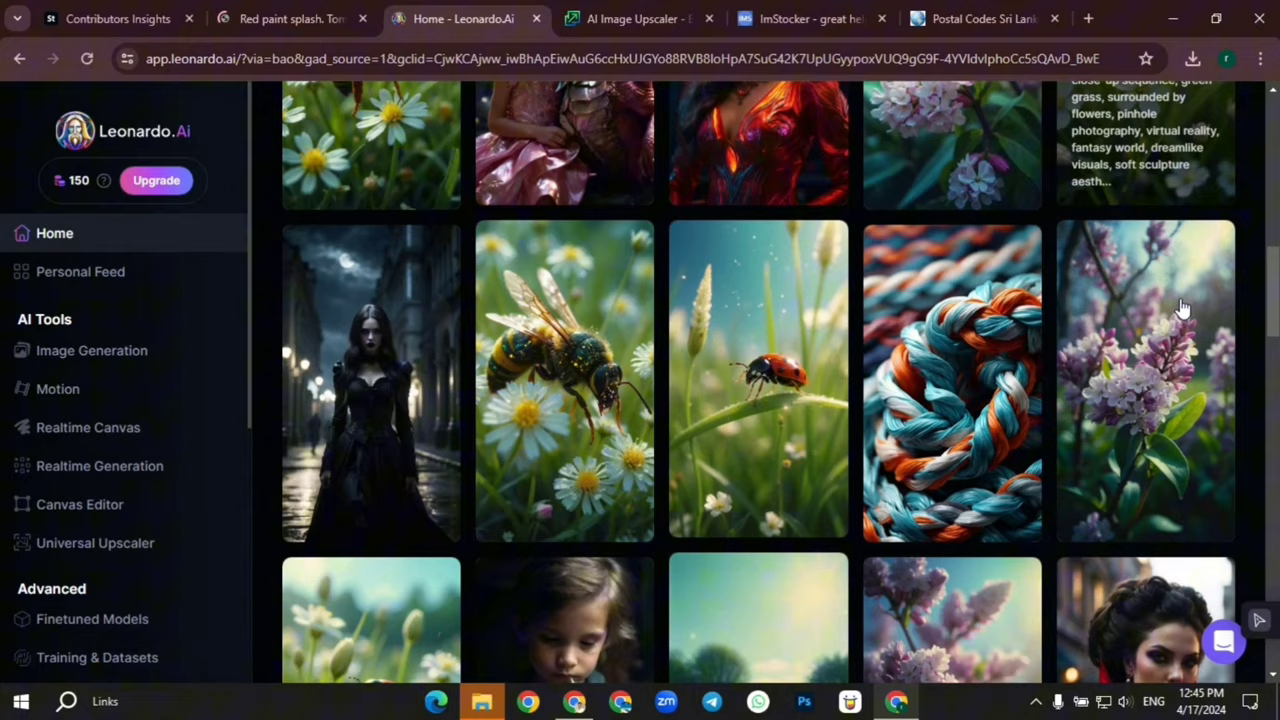
scroll(626, 362, up, 10)
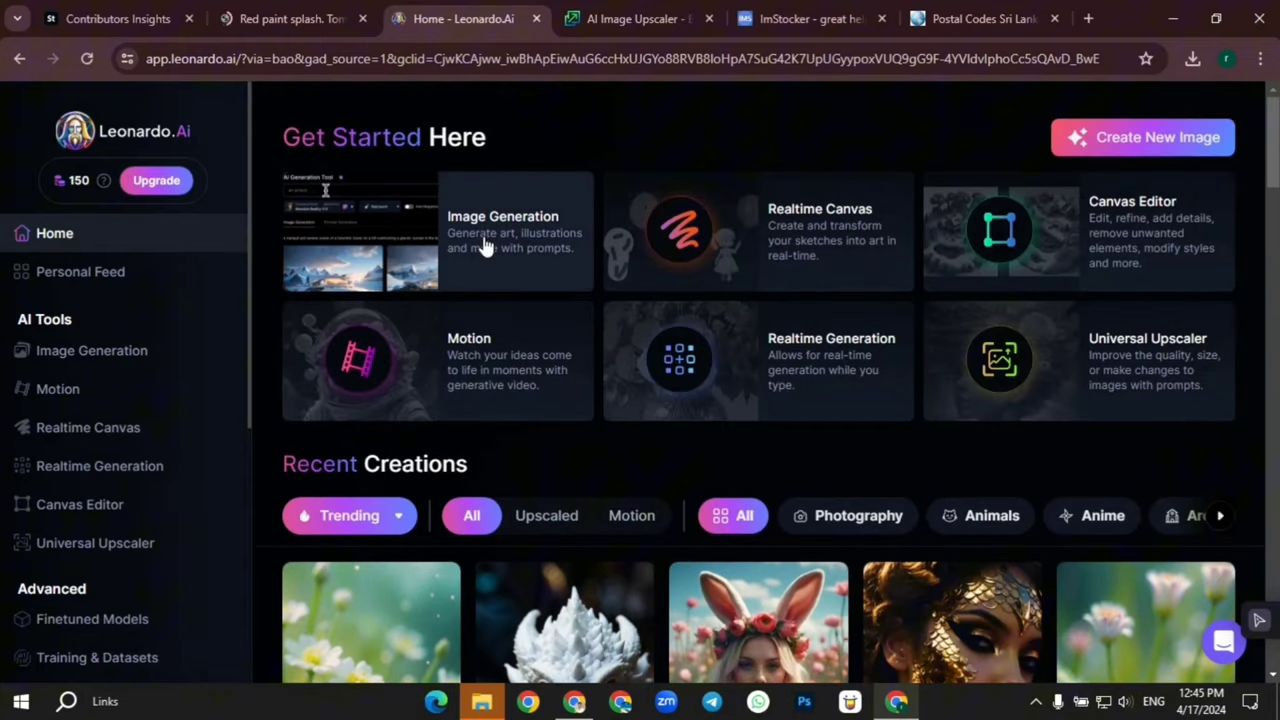
click(462, 234)
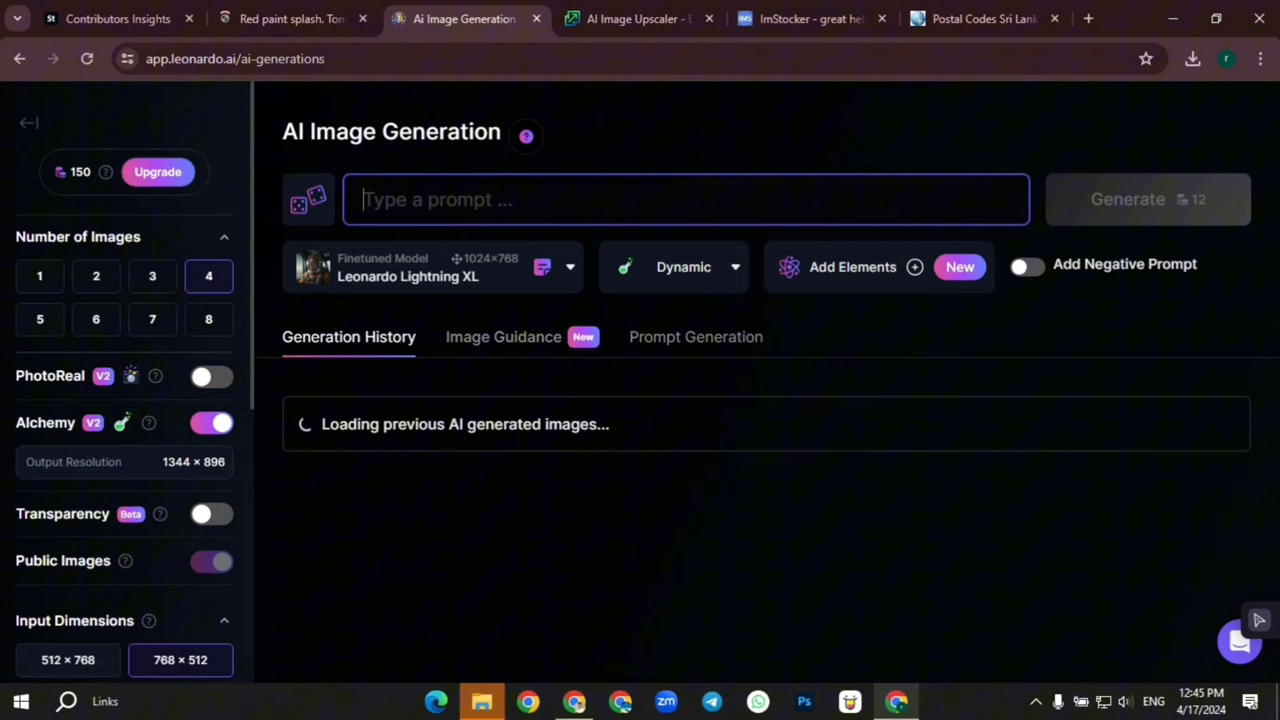
text(Red paint splash. Tomato, Strawberries. Tomato ketchup sauce splashes or red liquid tomato juice, , isolated on a transparent background. PNG cutout or clipping)
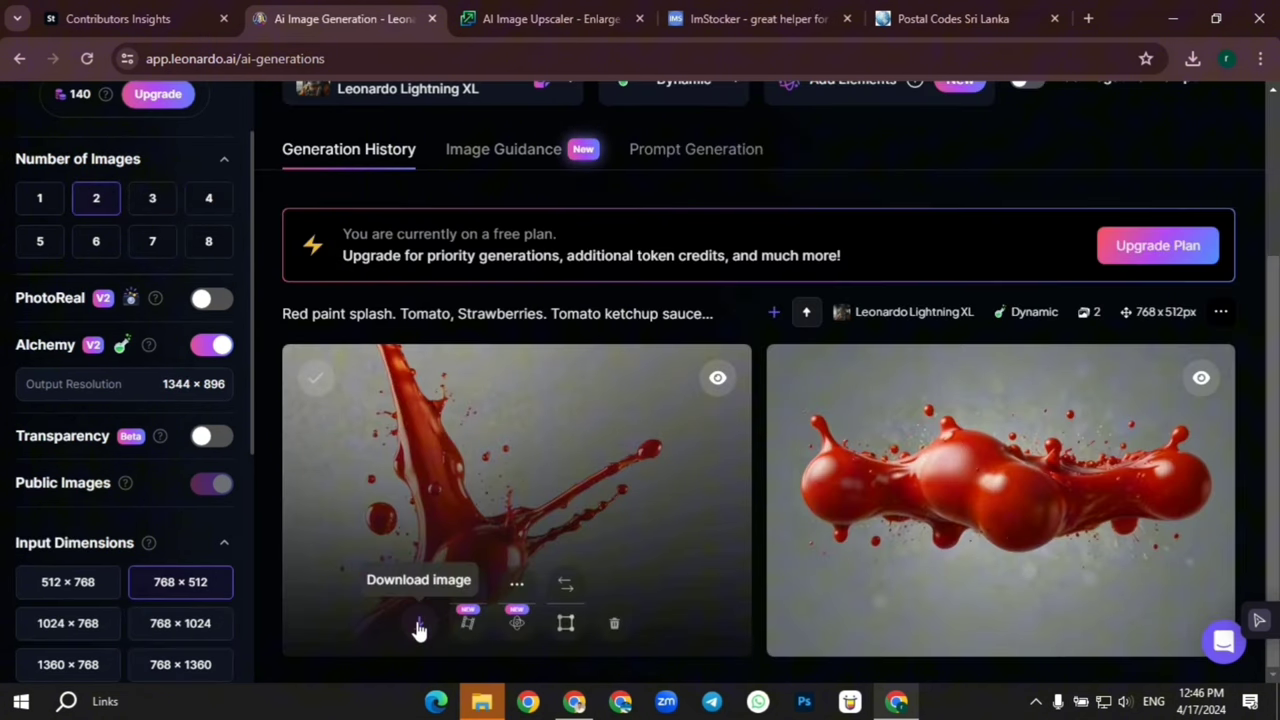
click(419, 628)
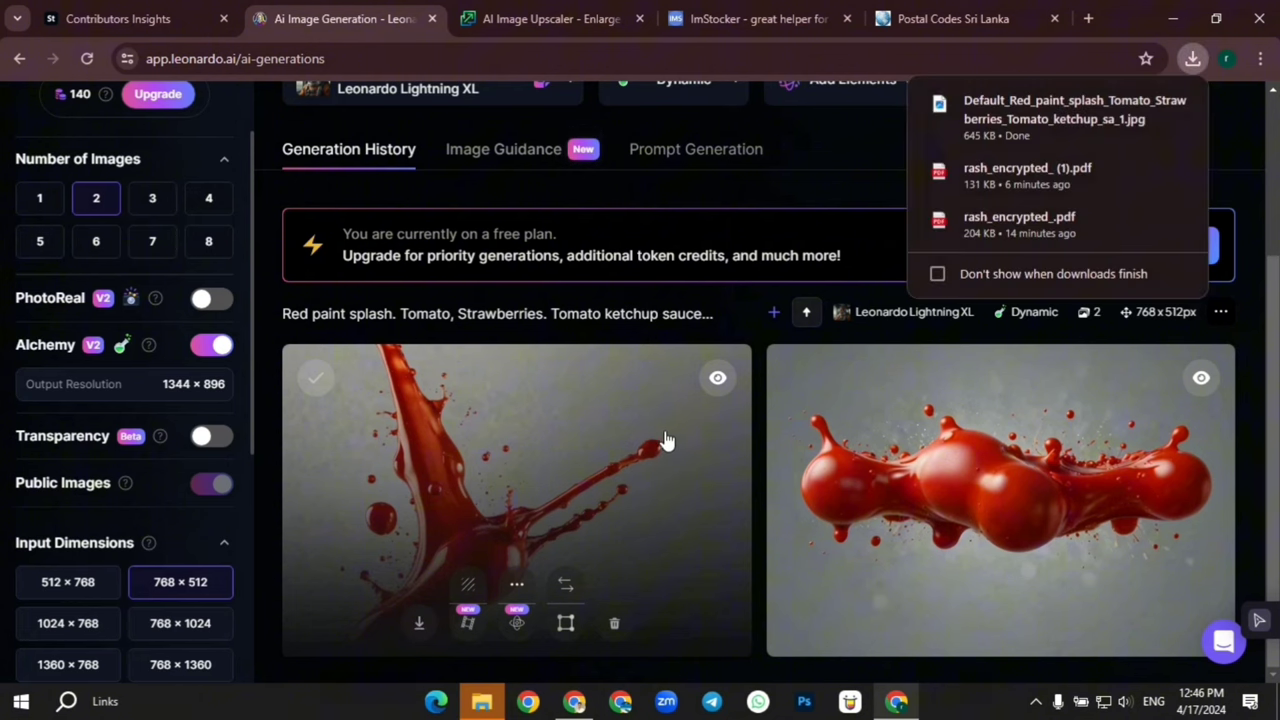
Switch to Upscale.media, upload the downloaded red paint splash image for 2x upscaling, and compare the upscaled results
click(497, 19)
scroll(943, 476, down, 2)
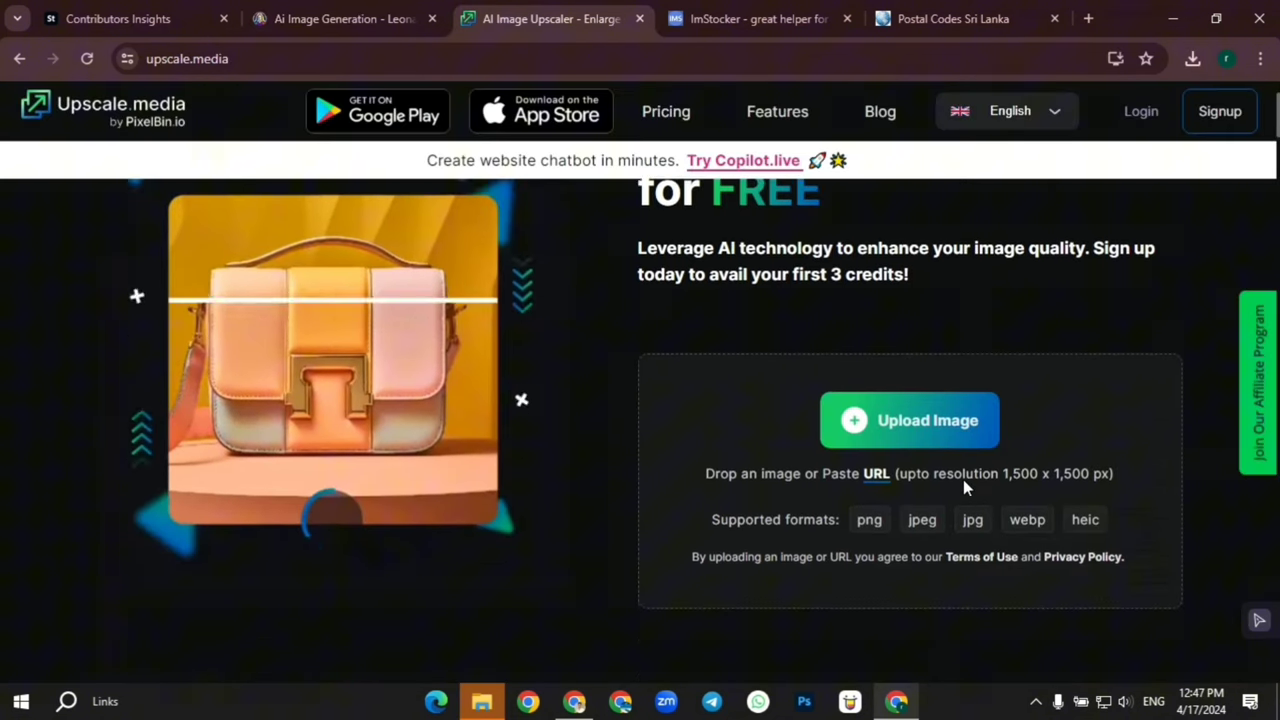
scroll(964, 400, up, 2)
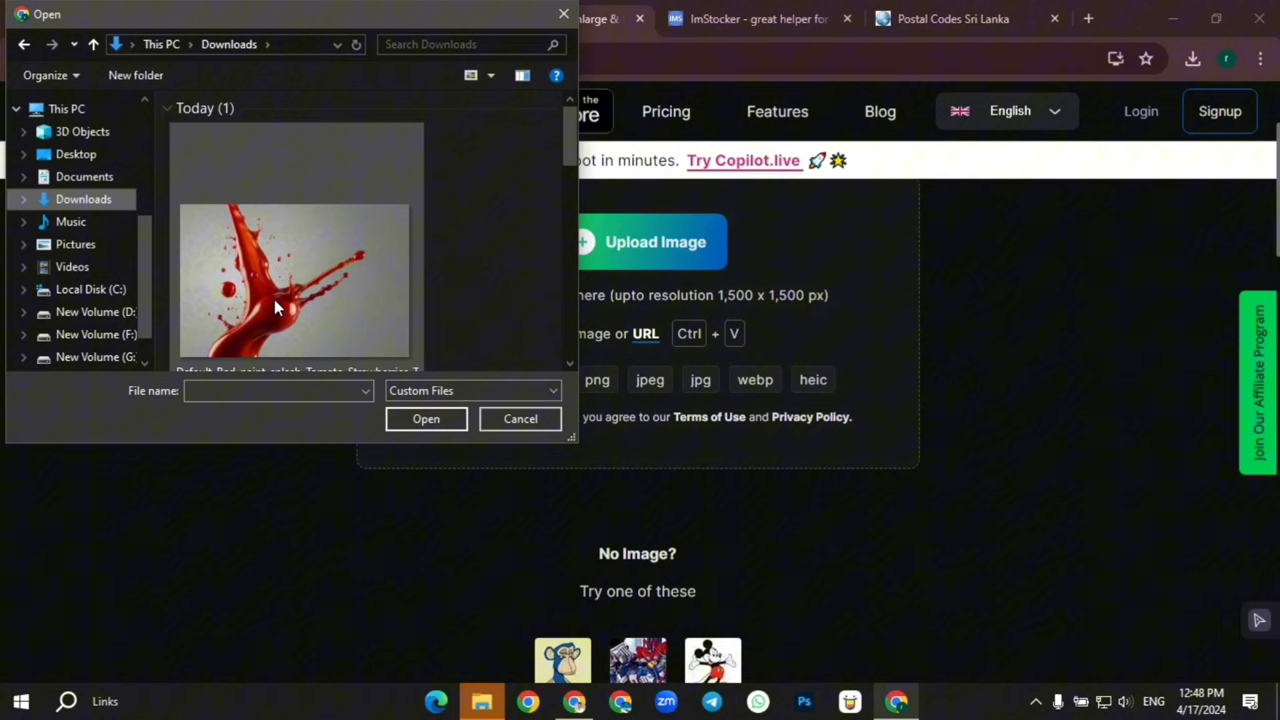
scroll(279, 283, down, 1)
double_click(279, 273)
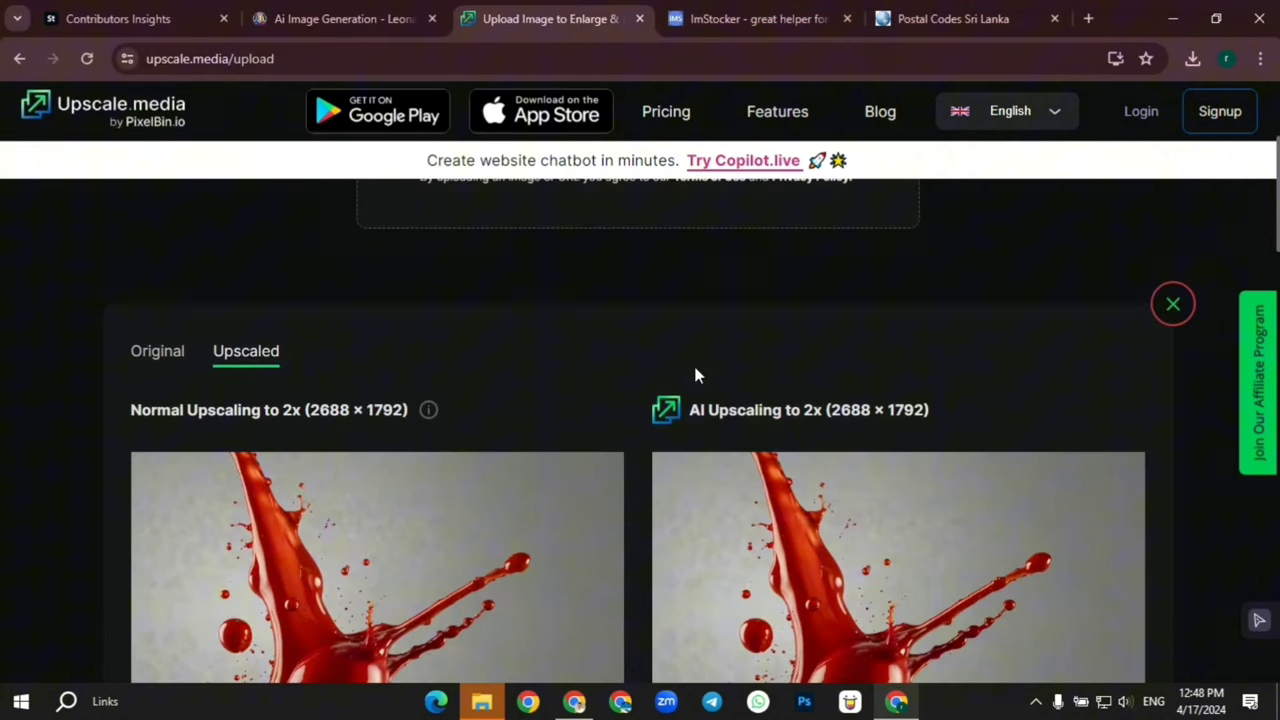
scroll(690, 369, down, 4)
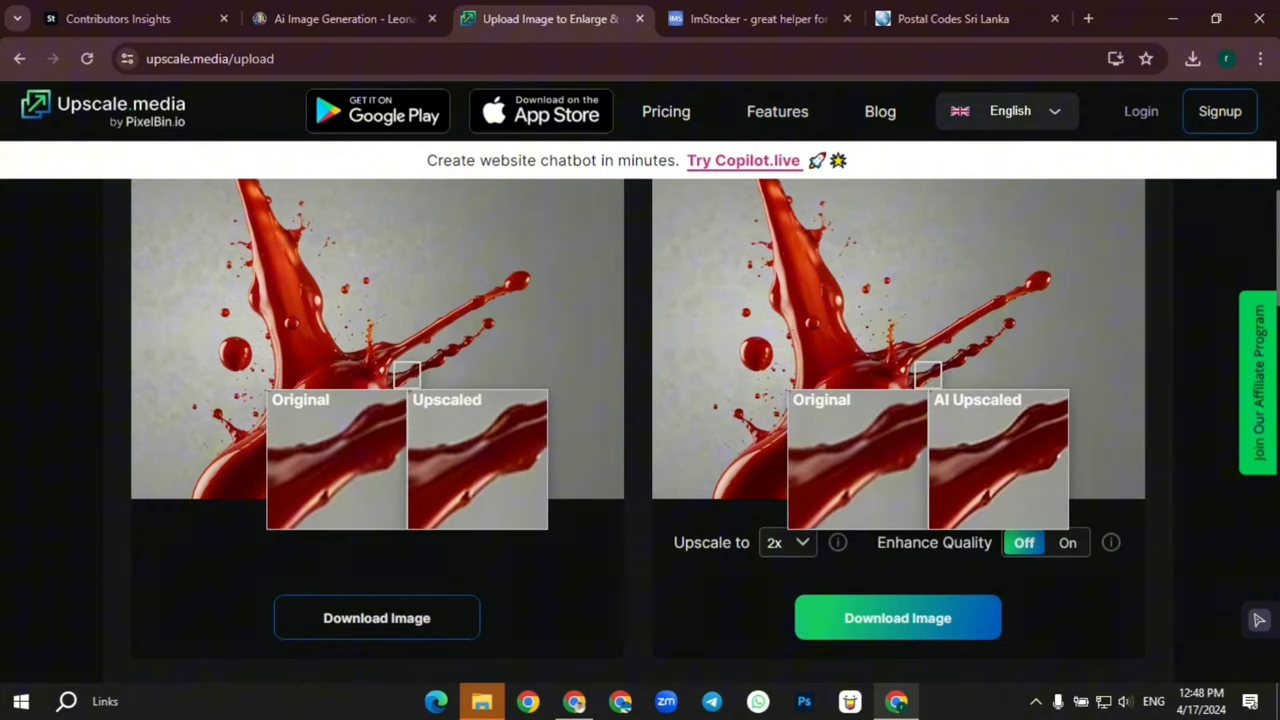
Upscale the red paint splash image to 4x with Enhance Quality on, and download the AI-upscaled version
click(776, 540)
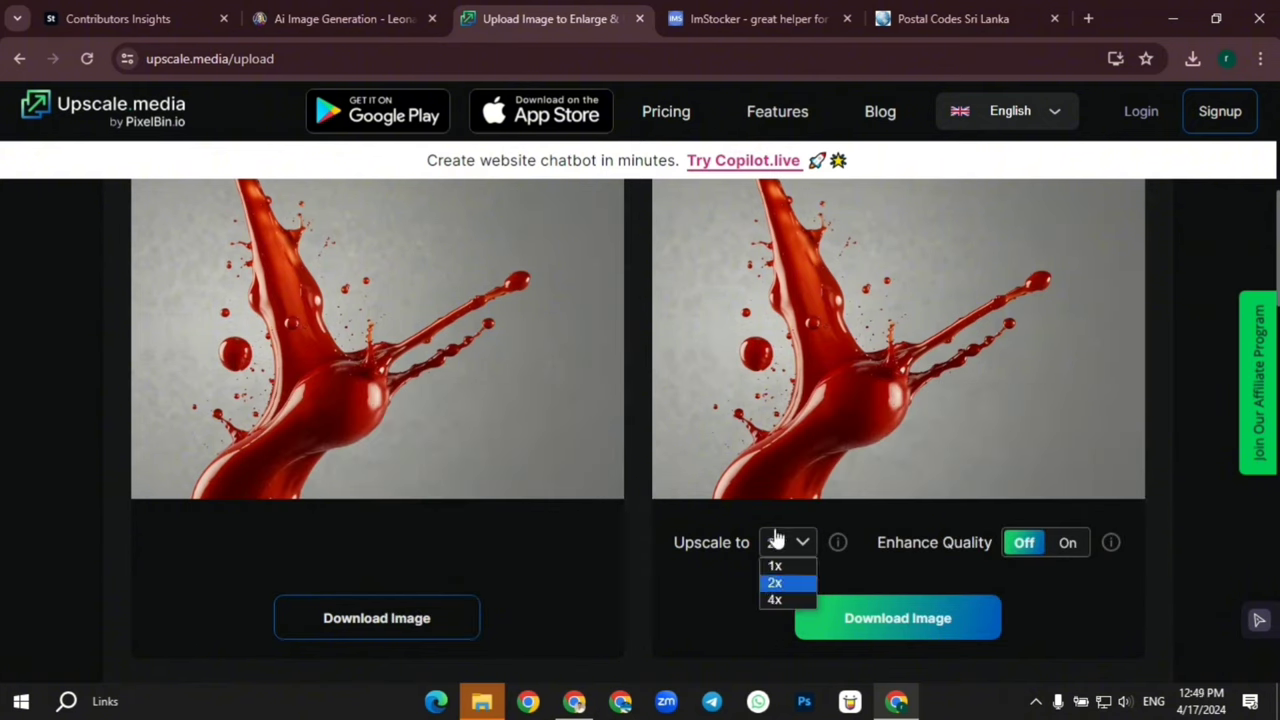
click(778, 599)
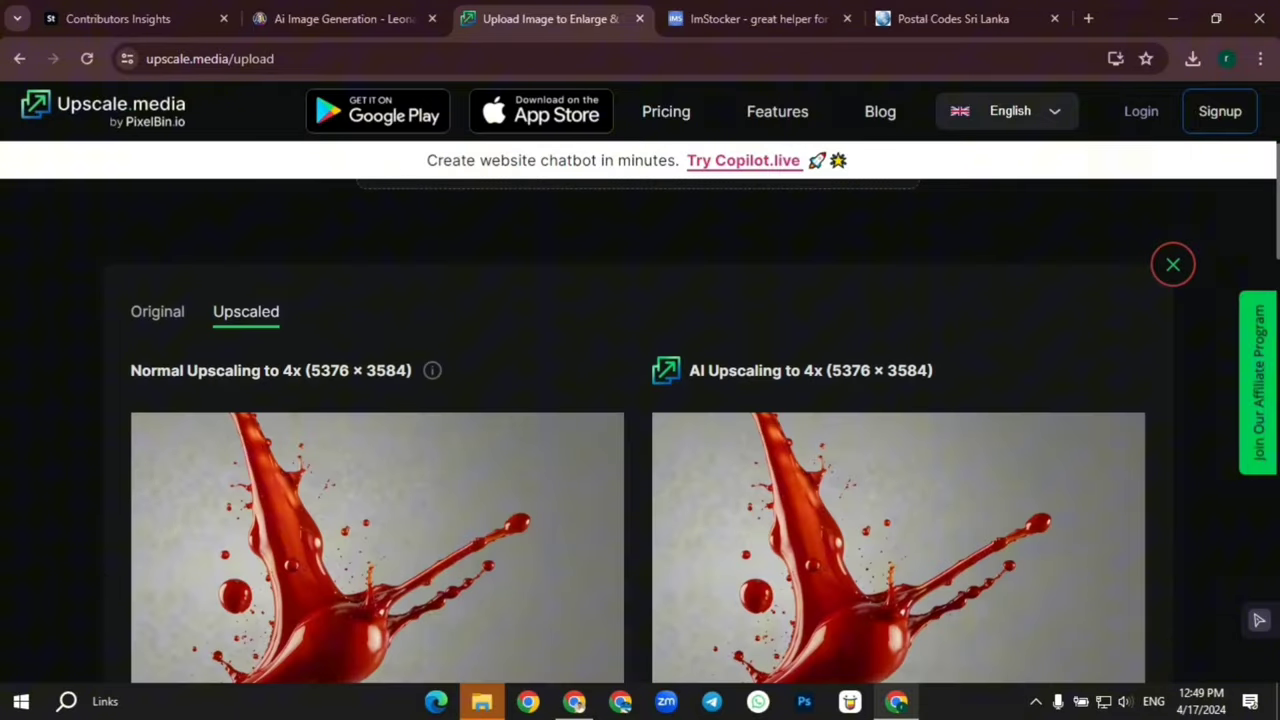
scroll(951, 420, down, 4)
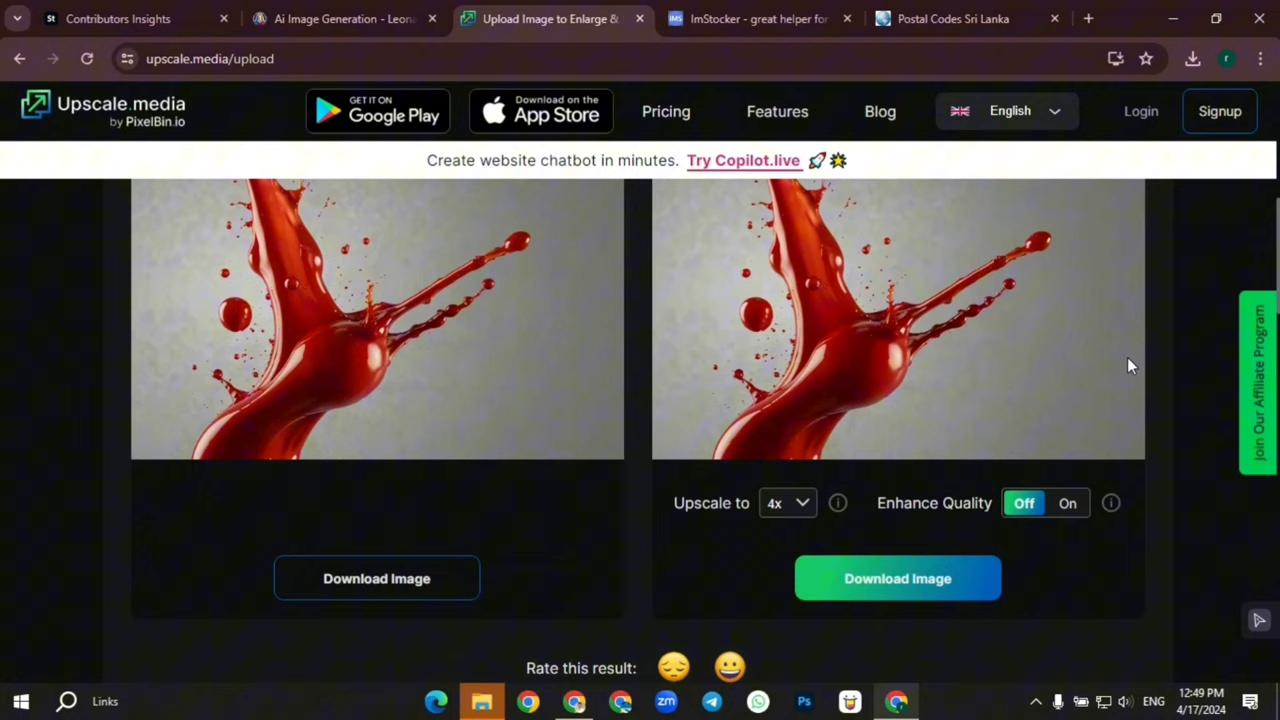
click(1067, 505)
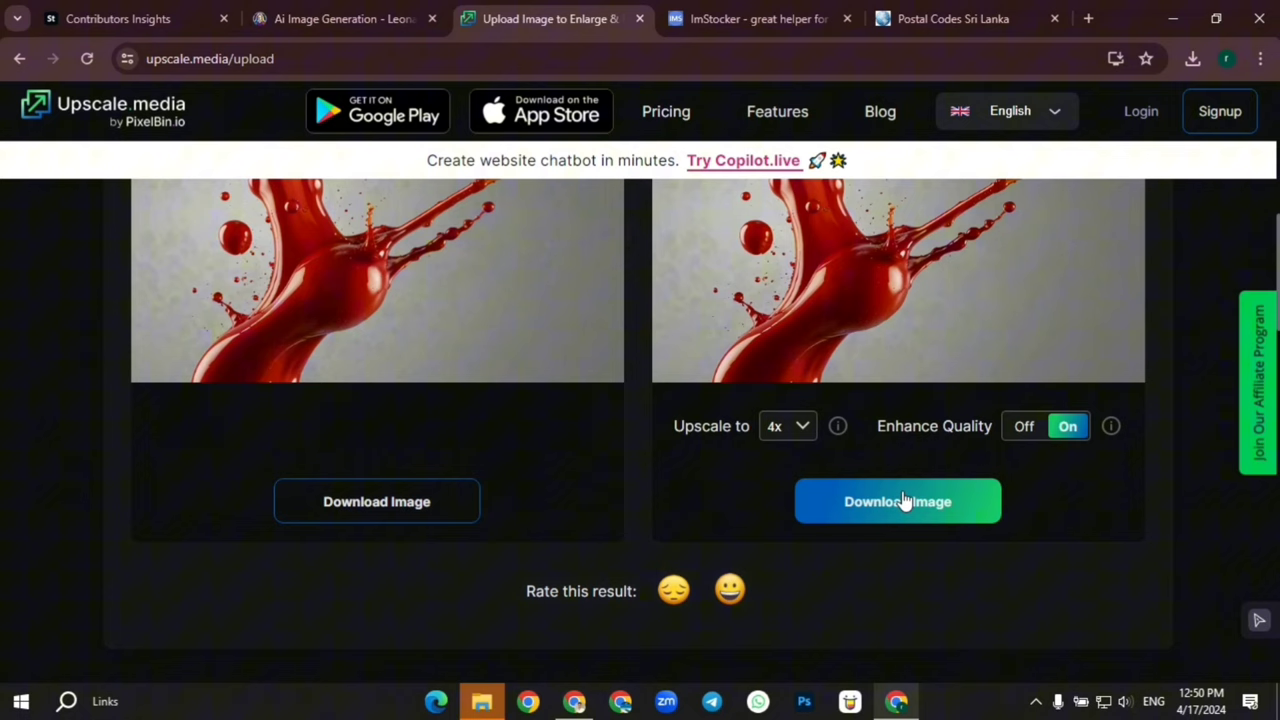
click(898, 505)
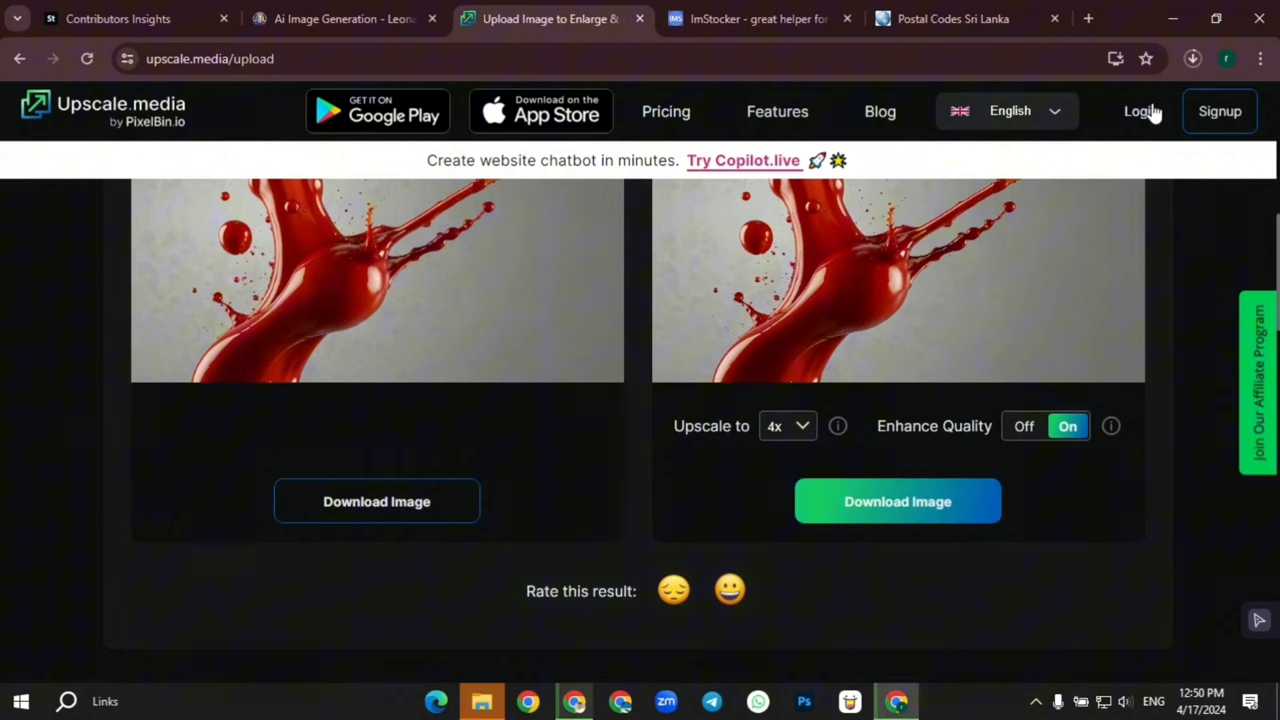
Show the downloaded upscaled image in the Downloads folder, check its dimensions and file size, and close the folder
click(1190, 63)
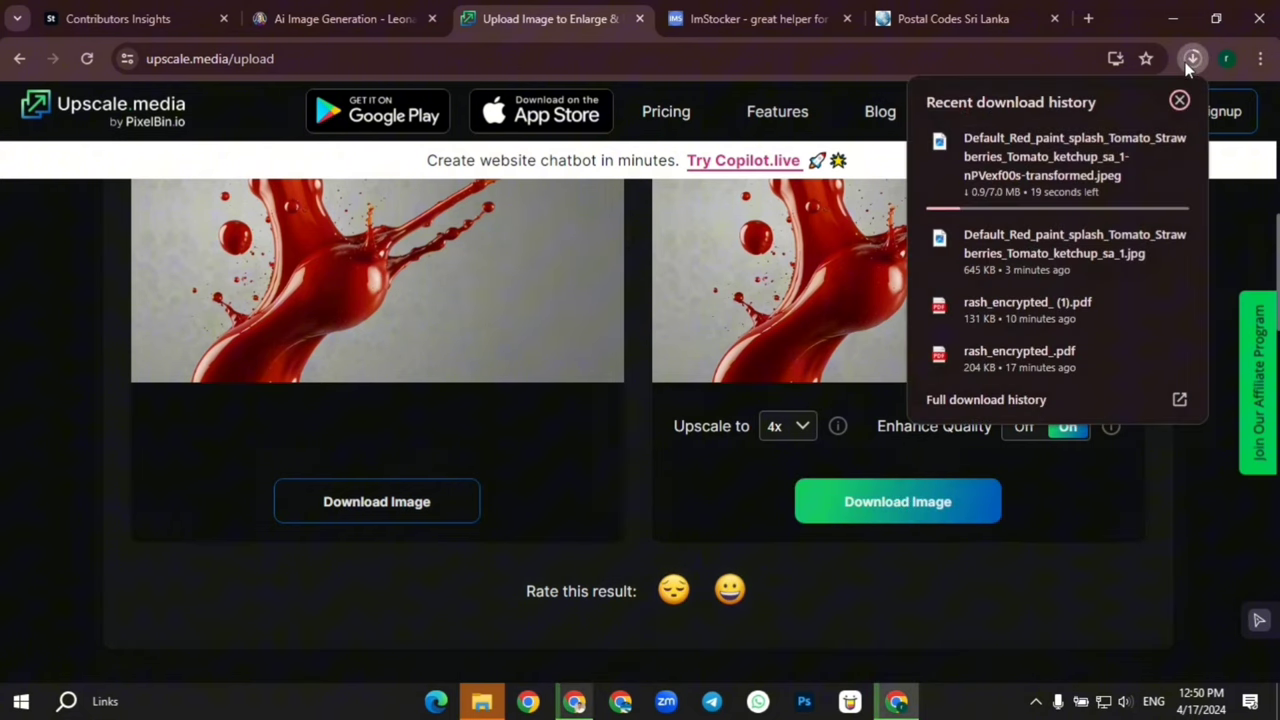
click(999, 197)
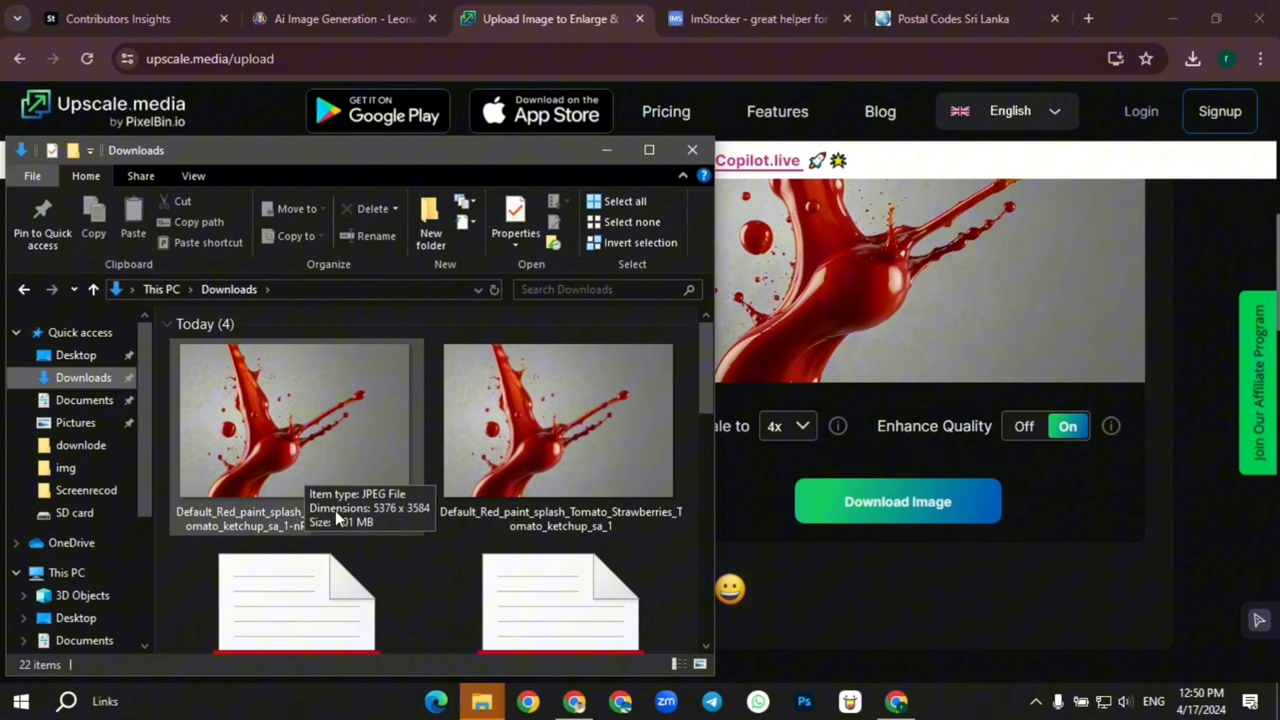
click(692, 150)
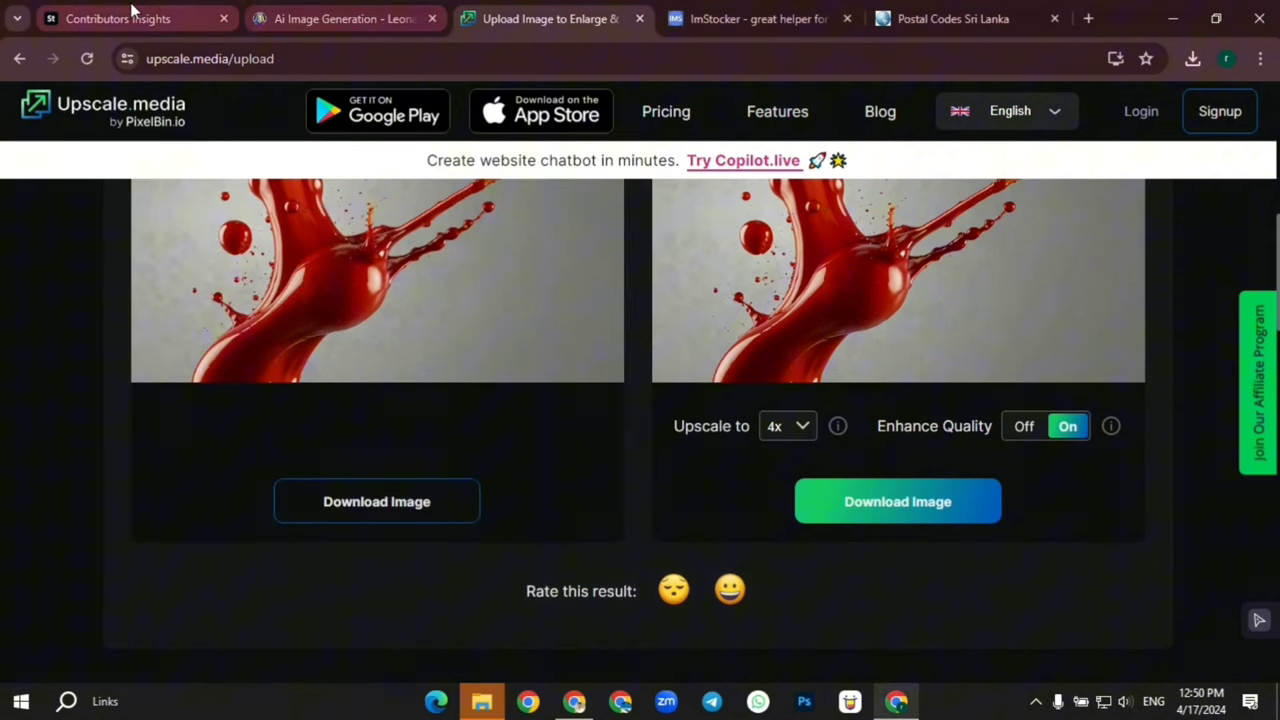
Switch to the Adobe Stock contributor site and upload the upscaled red paint splash image to the uploaded files
click(104, 5)
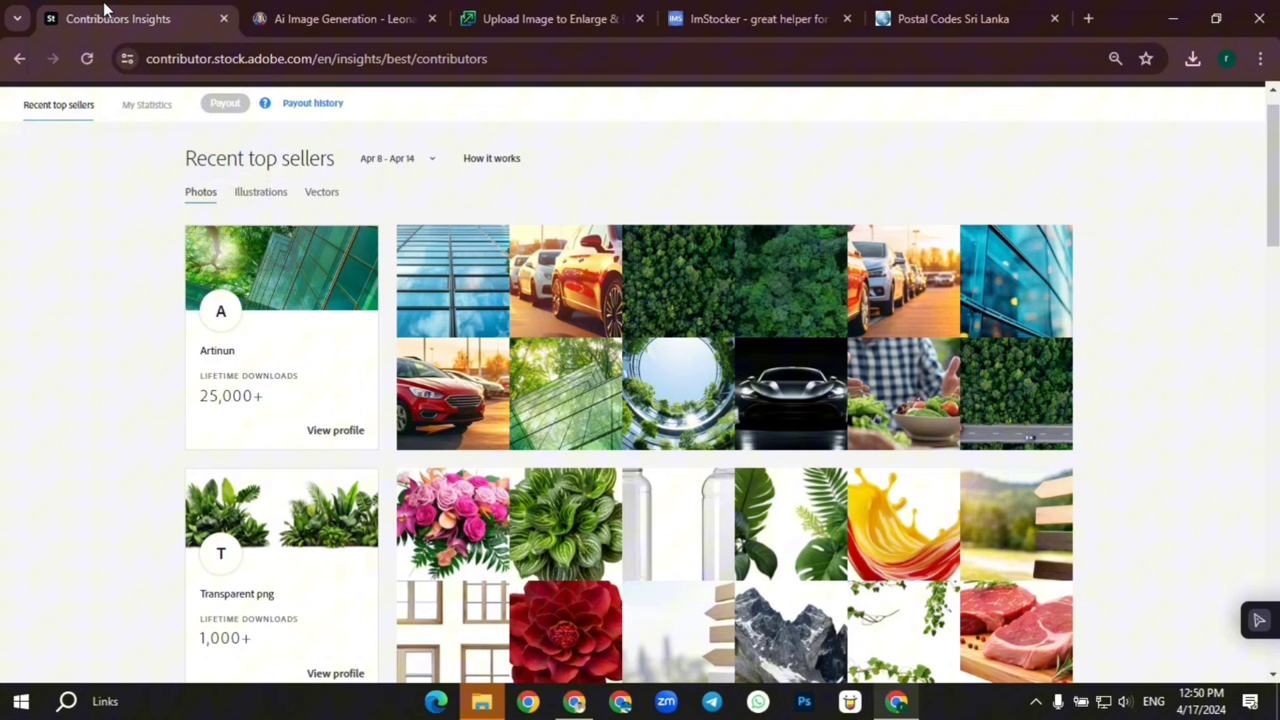
scroll(603, 215, up, 1)
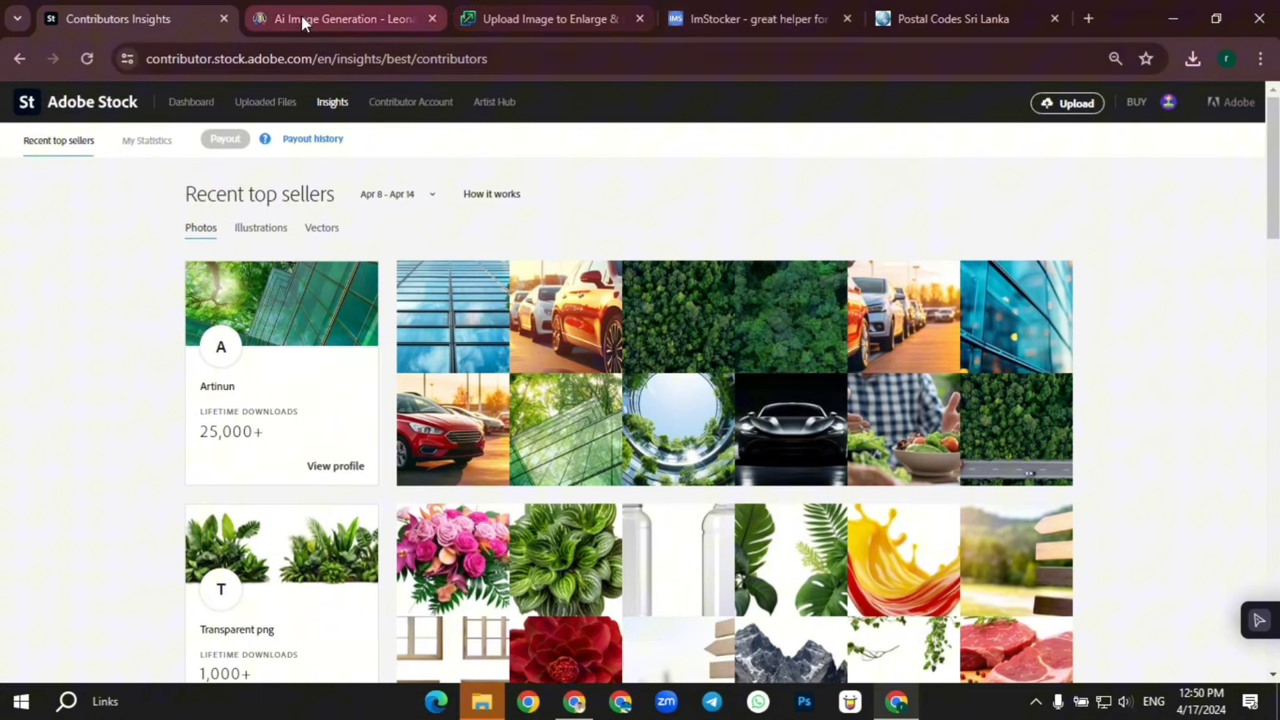
click(264, 104)
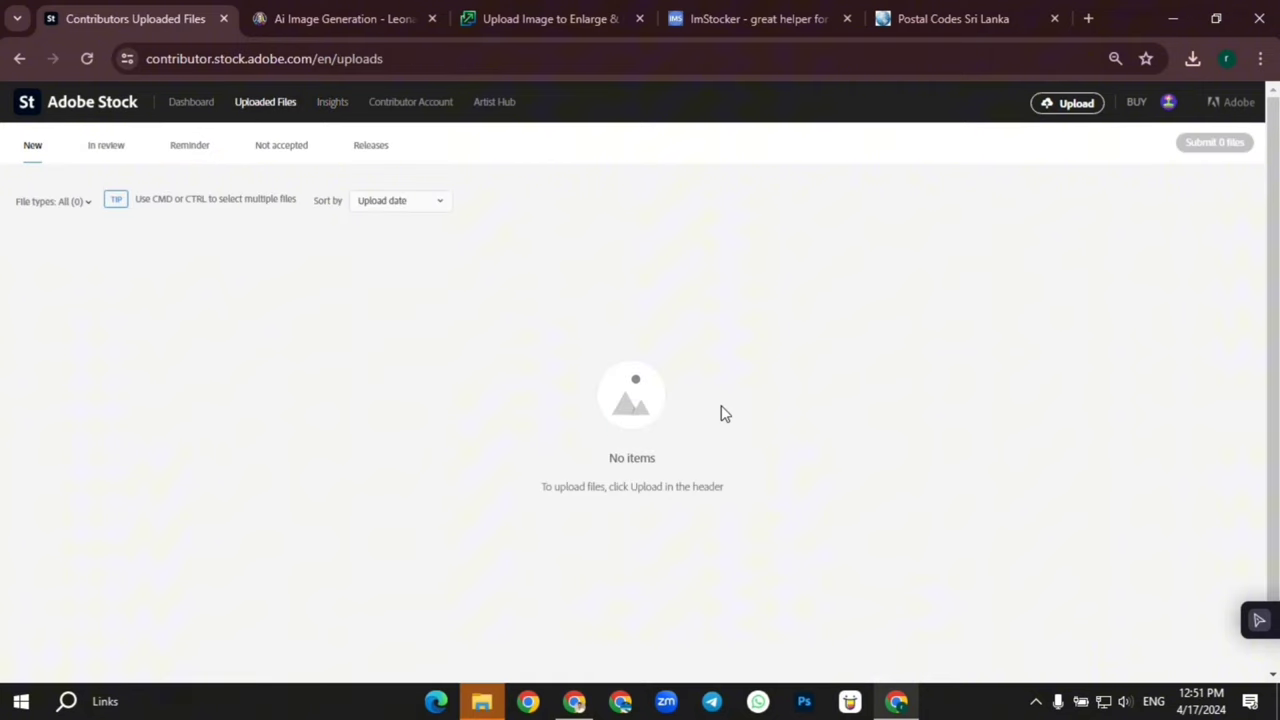
click(1064, 104)
drag(256, 467, 803, 485)
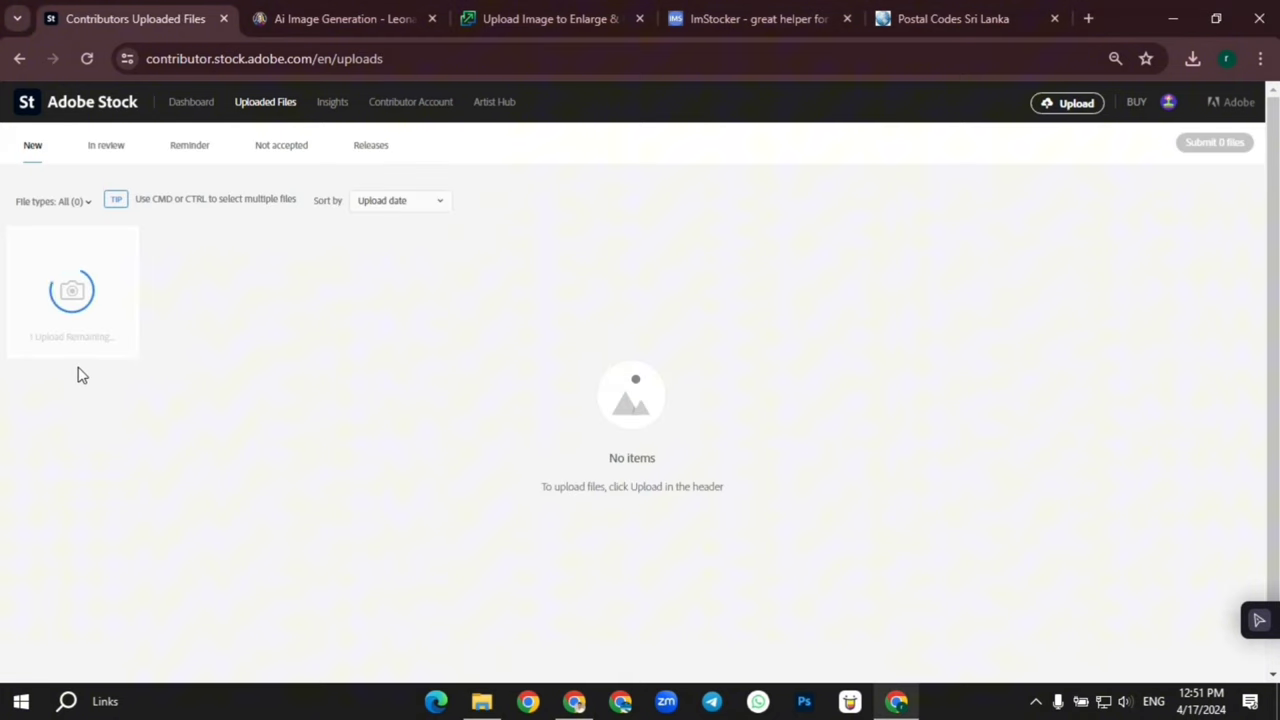
Set the uploaded image's file type to Illustrations and its category to Lifestyle, keeping English for the title and keywords
click(1160, 304)
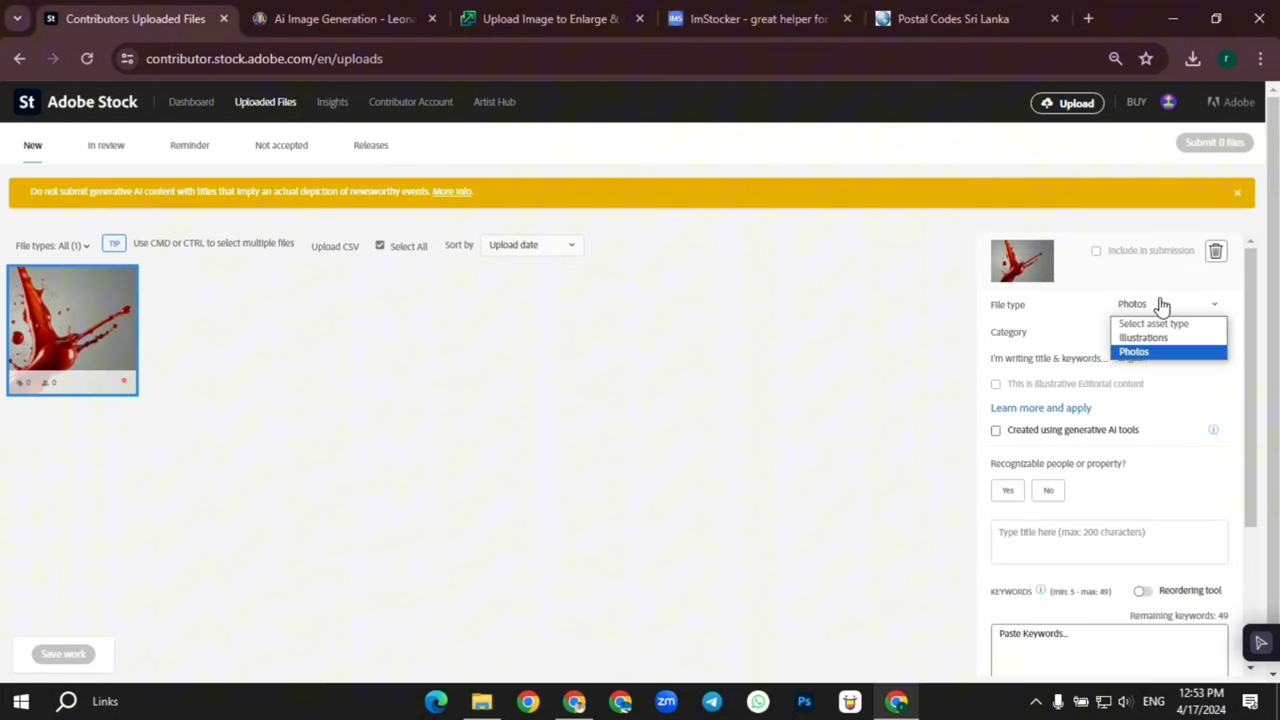
click(1140, 338)
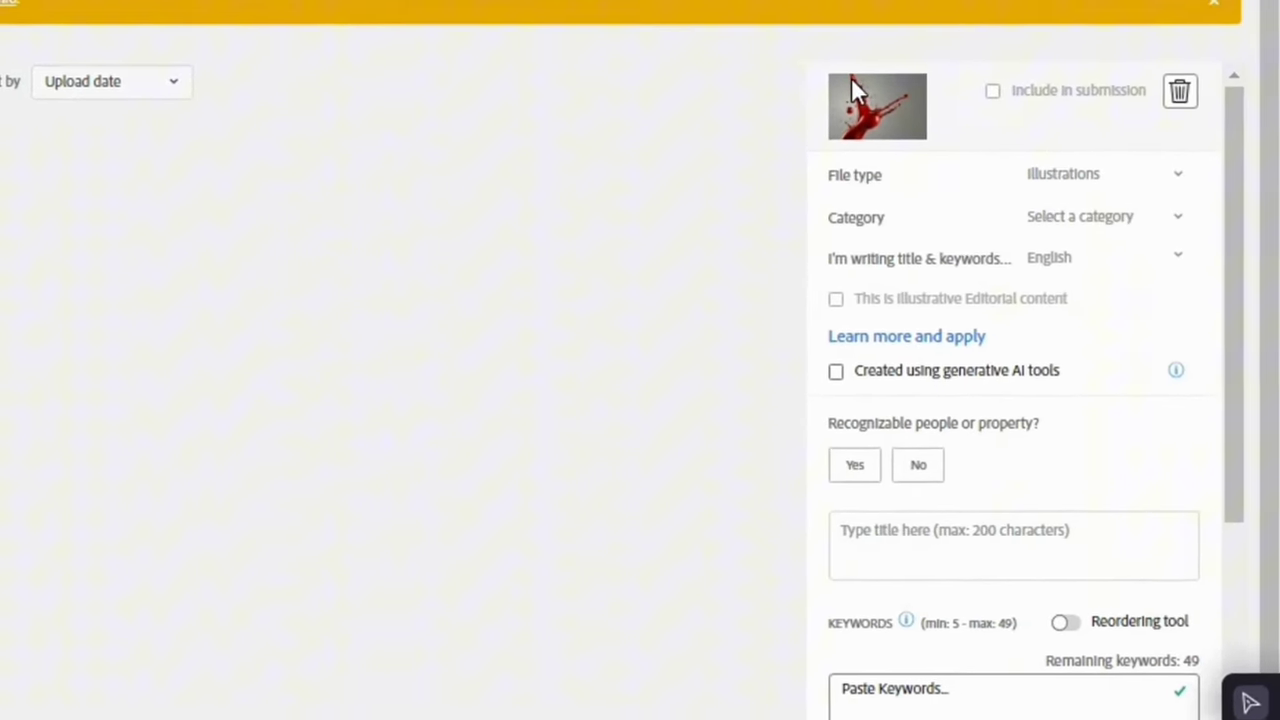
click(1064, 216)
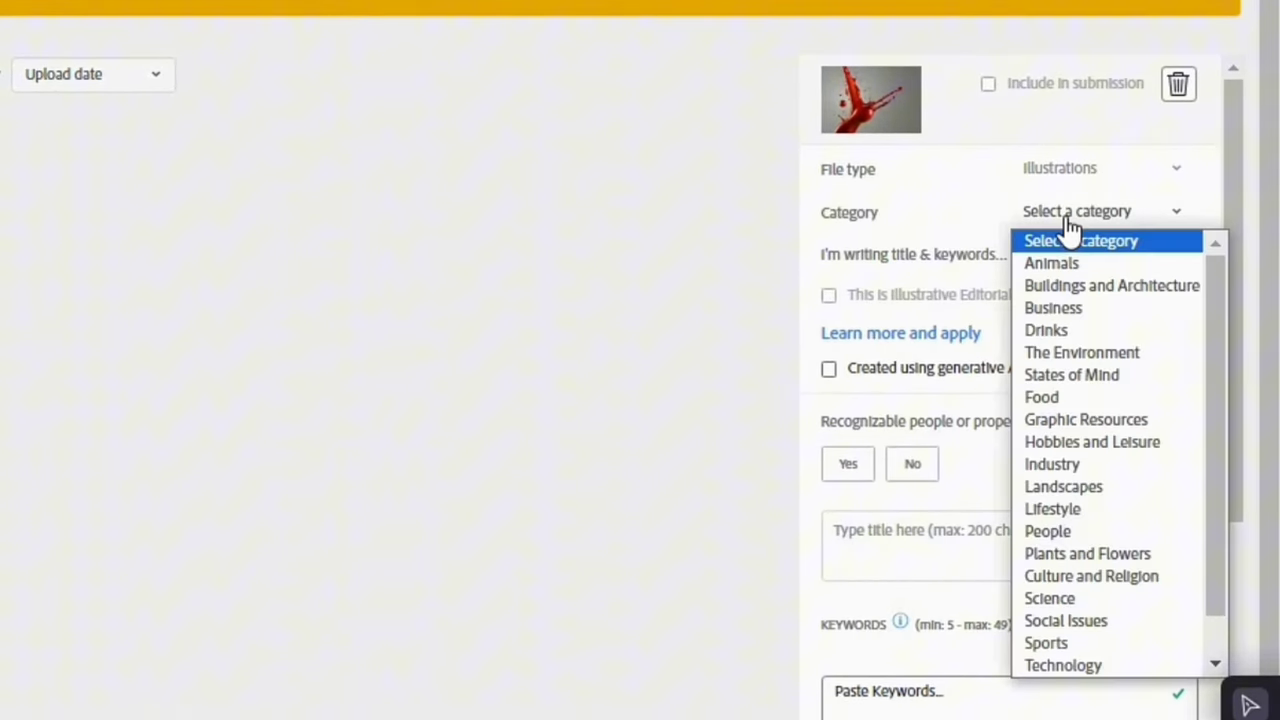
click(1096, 512)
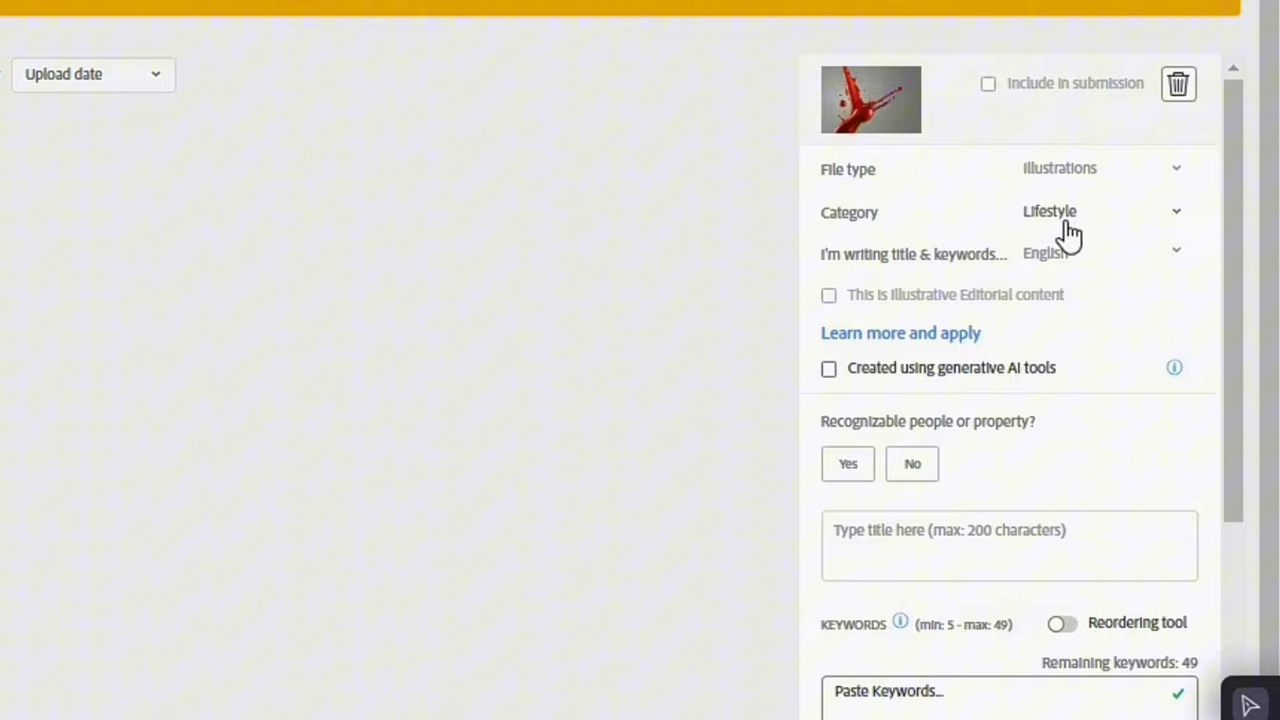
click(1113, 268)
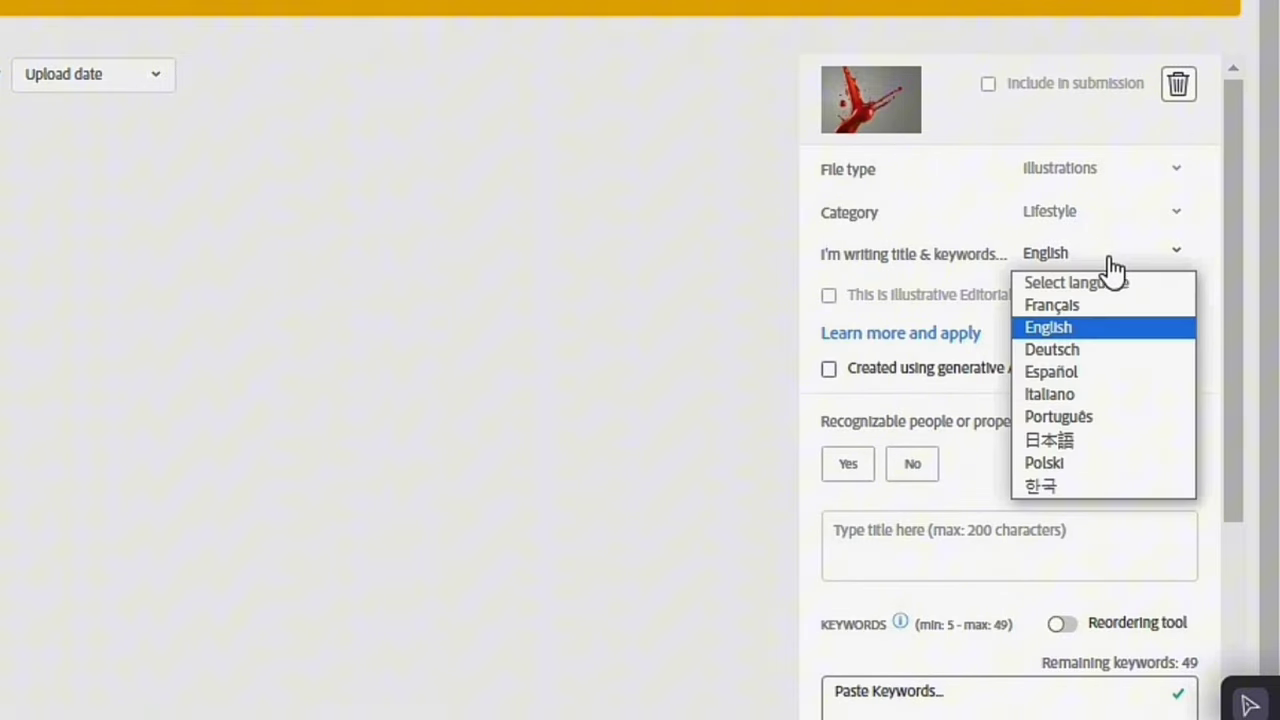
click(1113, 265)
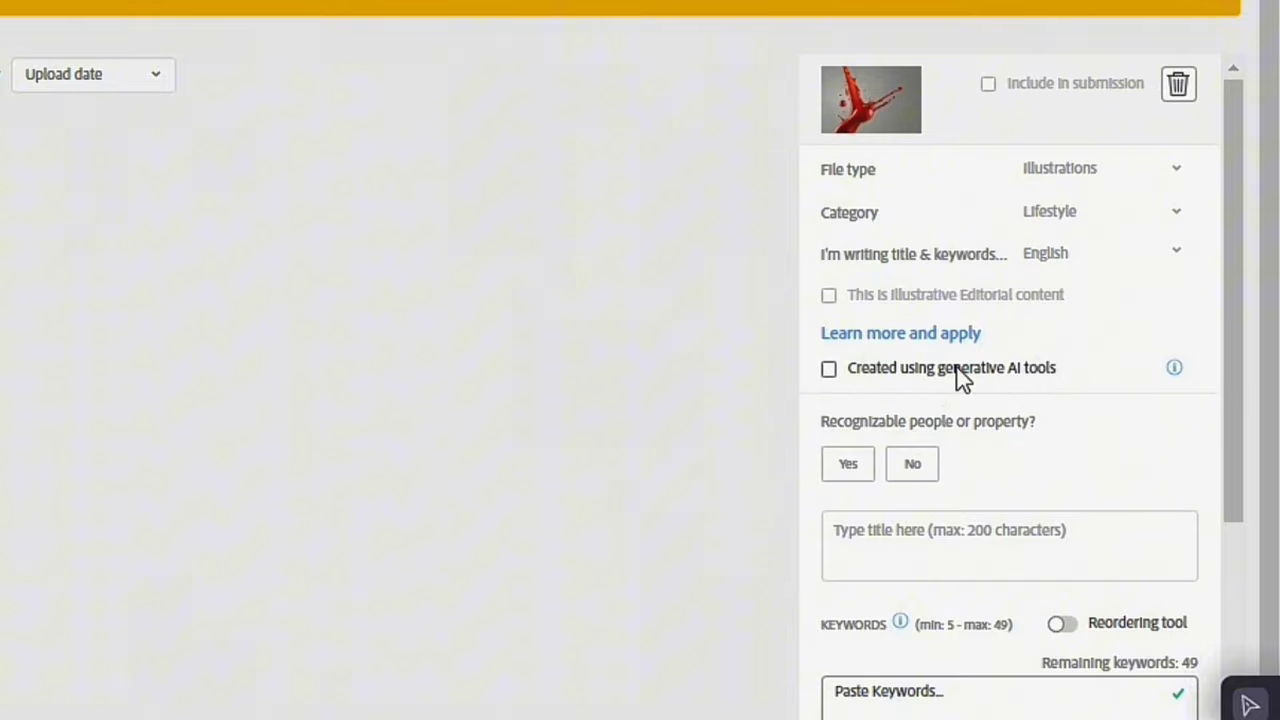
Declare the image as created using generative AI tools without recognizable people or property, and open its title suggestions
click(829, 370)
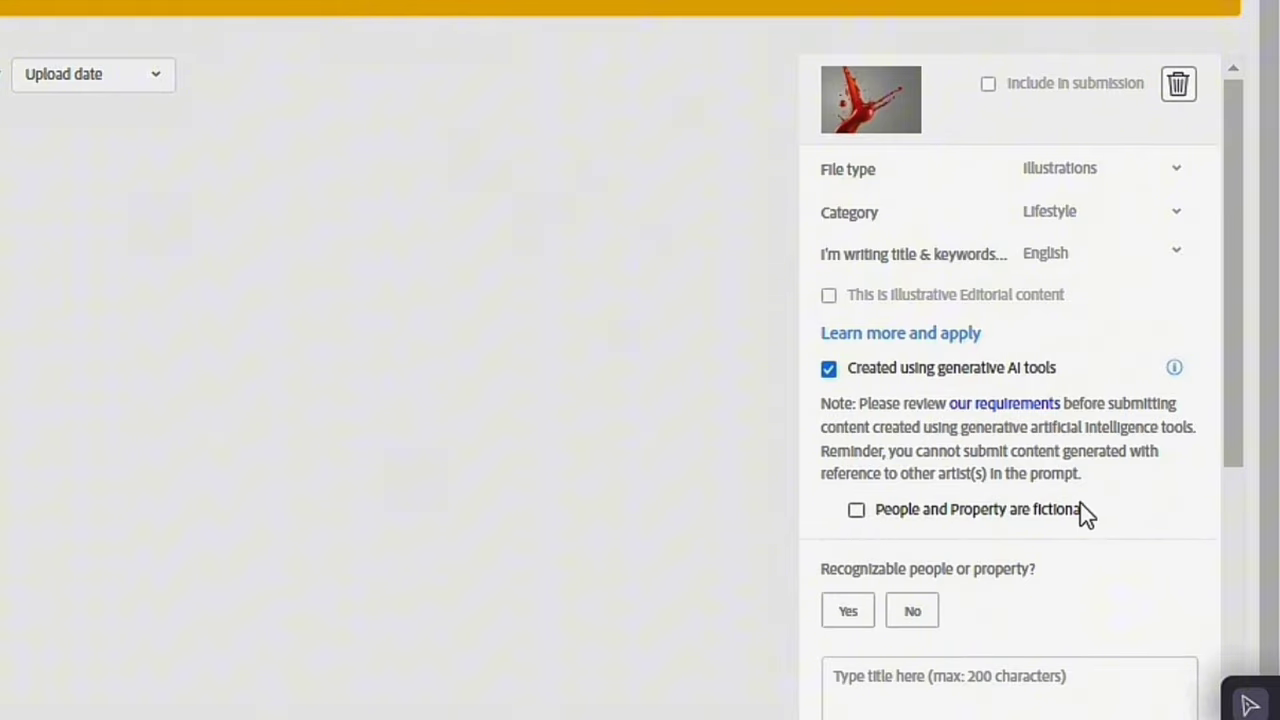
click(914, 614)
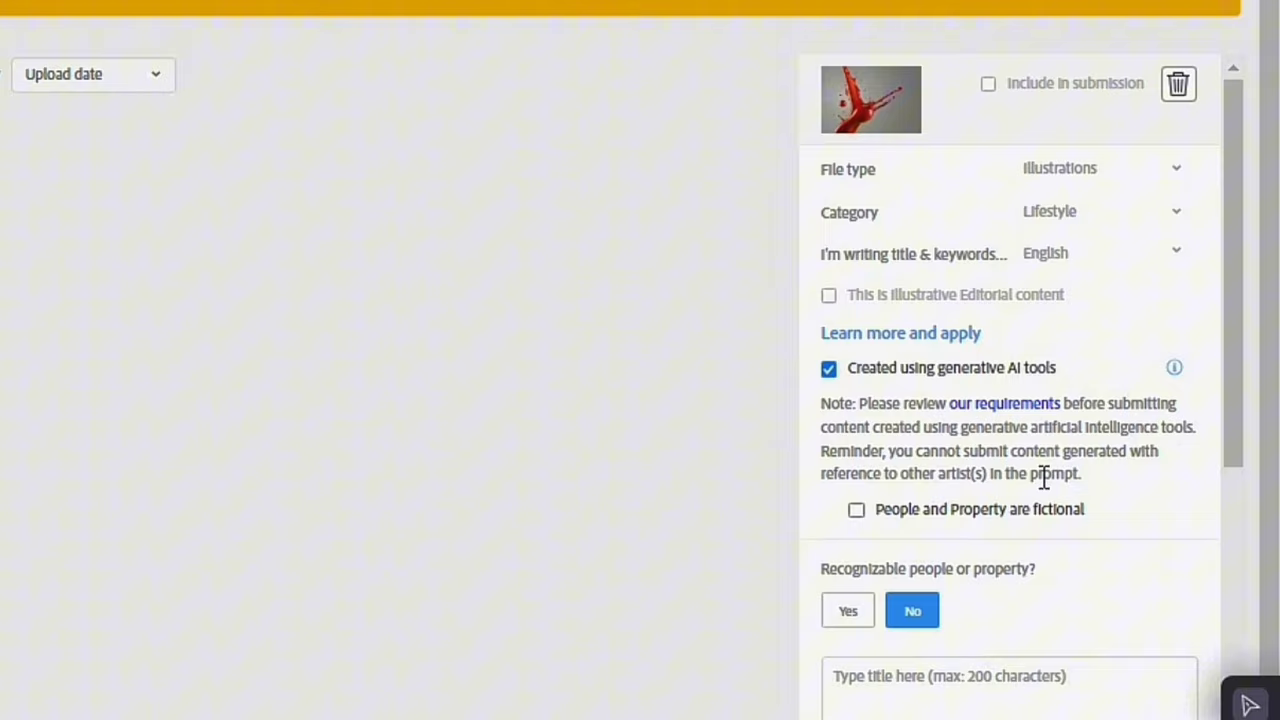
scroll(1044, 475, down, 3)
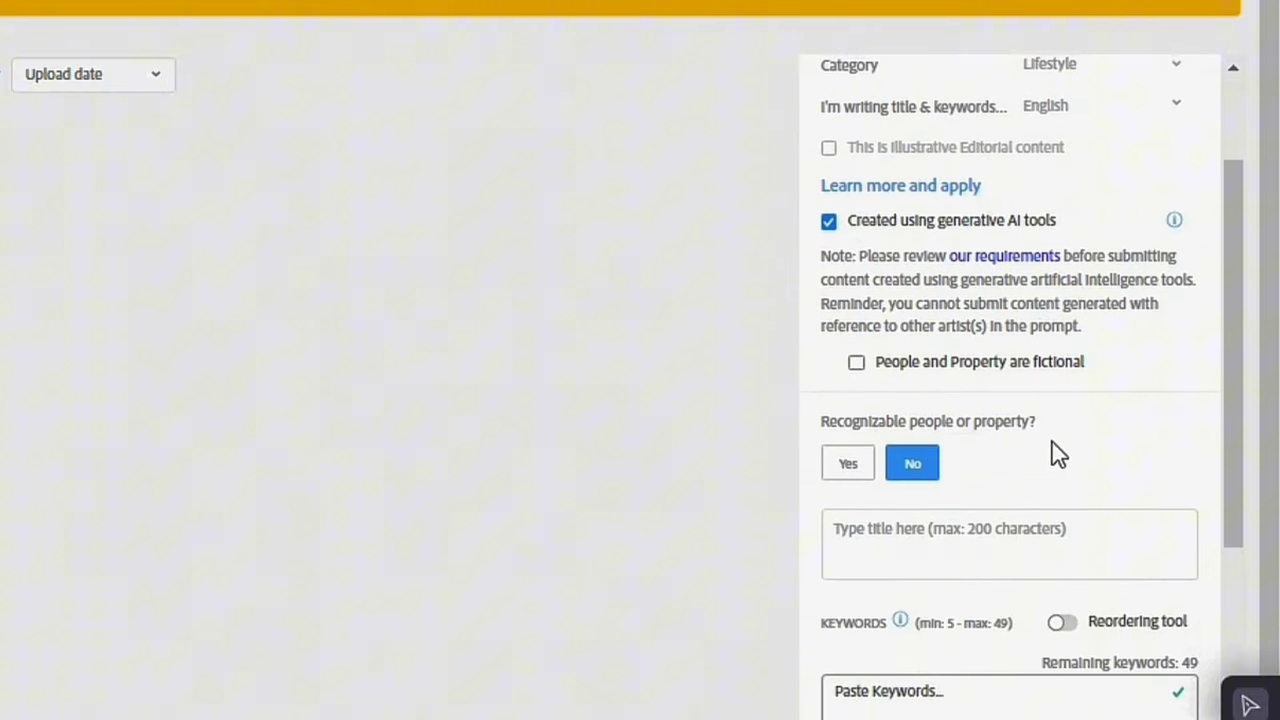
scroll(1057, 451, up, 3)
scroll(1218, 8, down, 1)
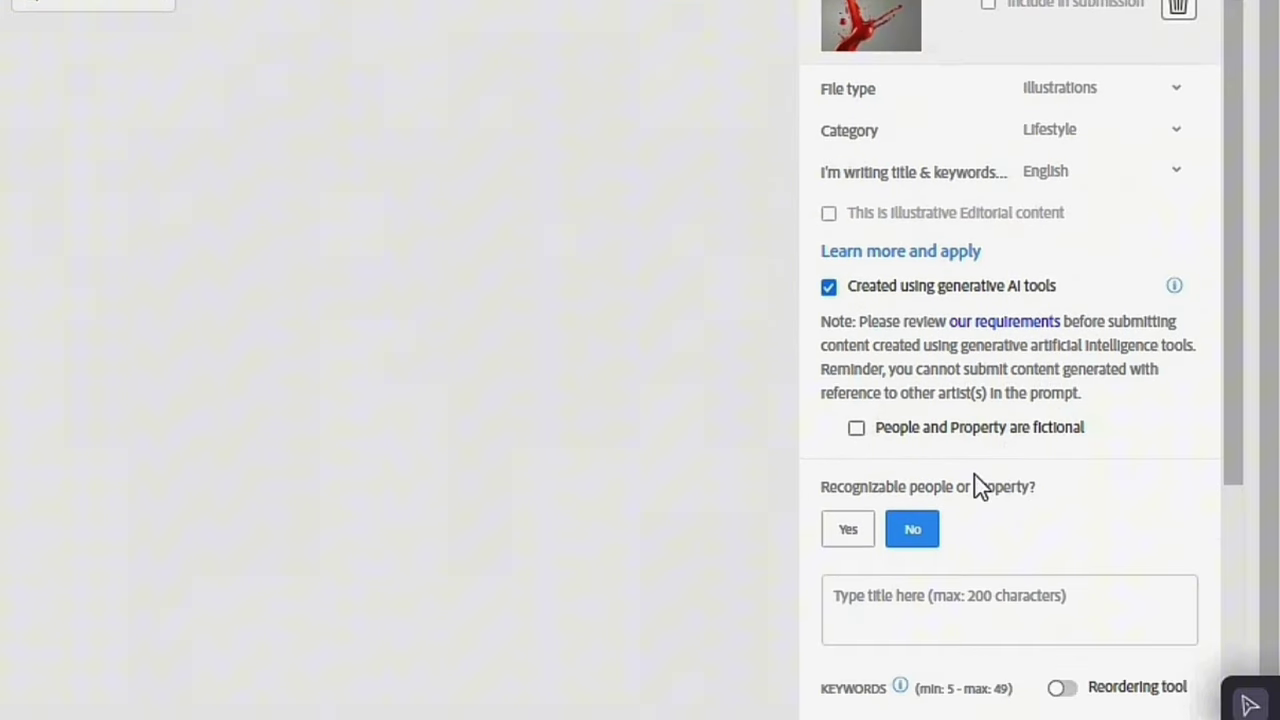
click(874, 602)
scroll(1068, 552, down, 2)
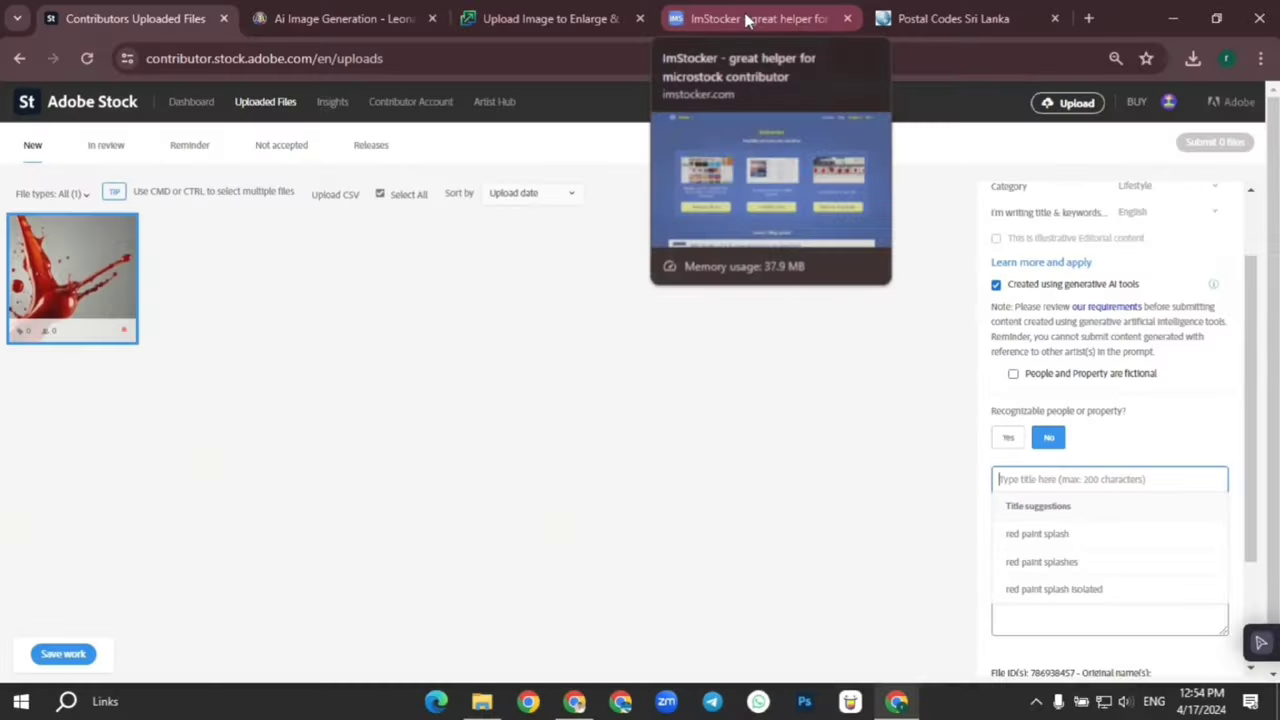
Switch to ImStocker, open Keyworder without its Vision promotion, and paste the red paint splash description as the search text
click(744, 14)
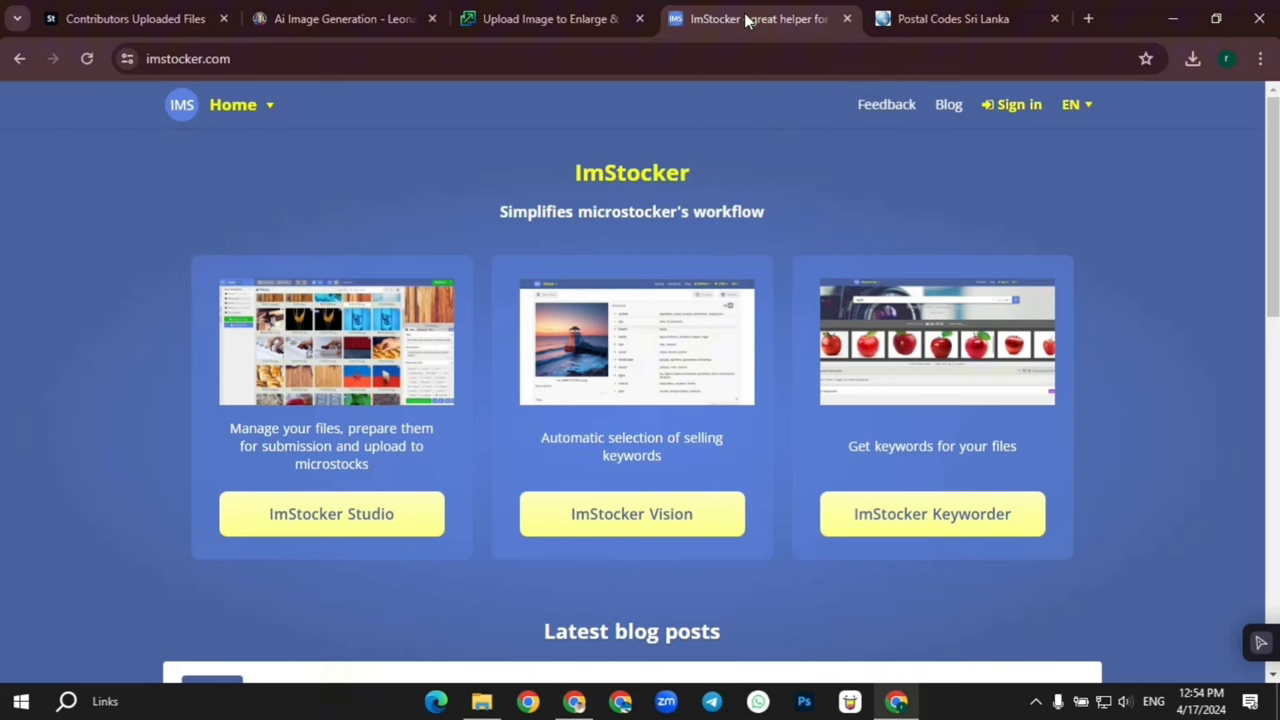
click(870, 518)
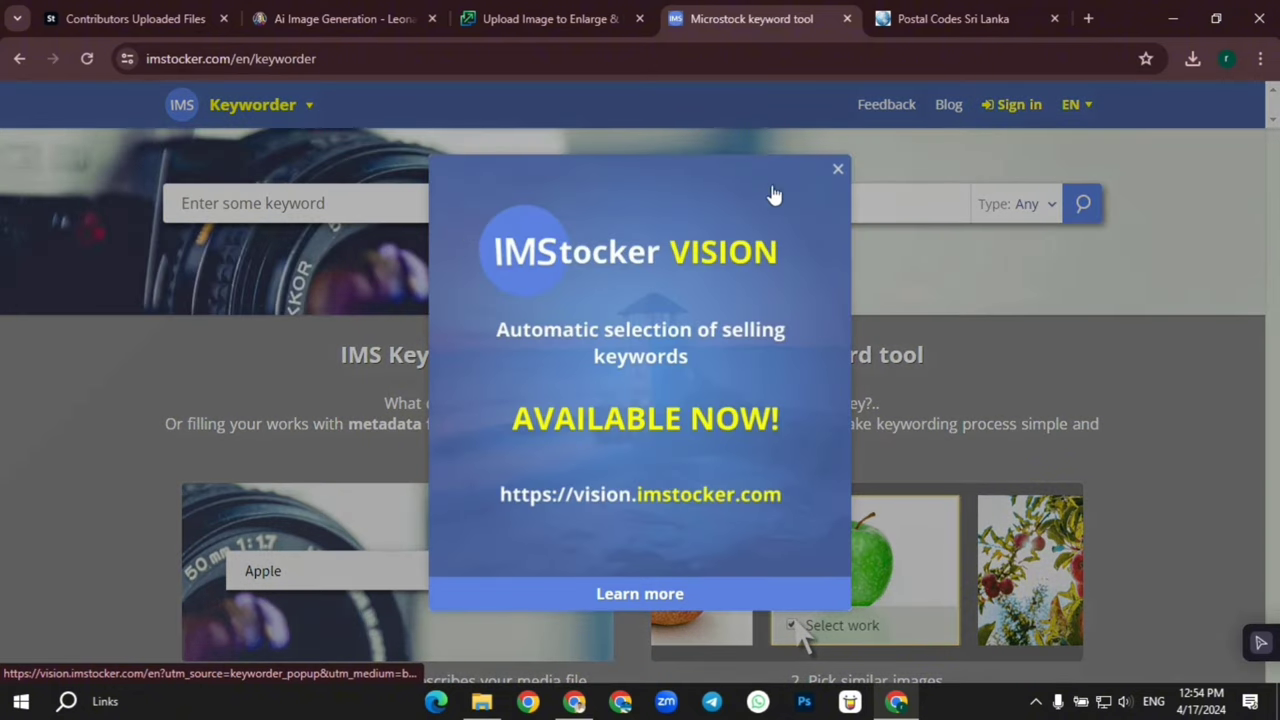
click(838, 169)
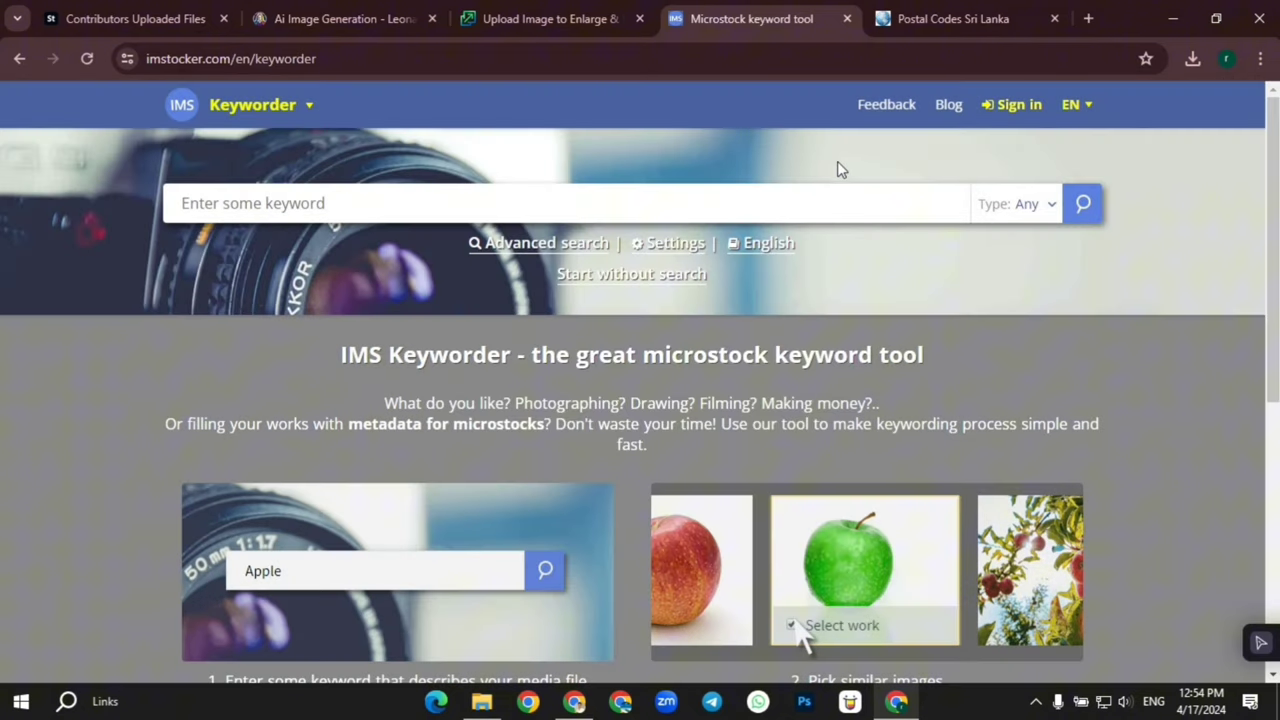
click(465, 216)
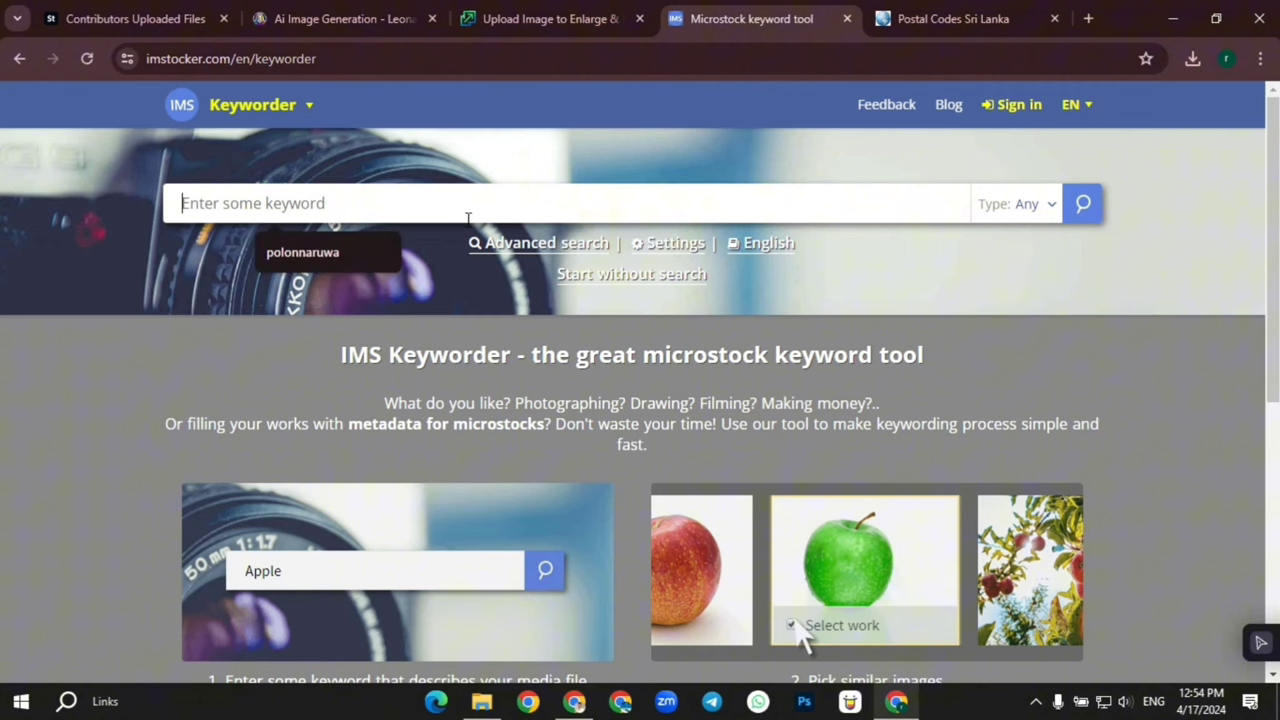
key(ctrl+v)
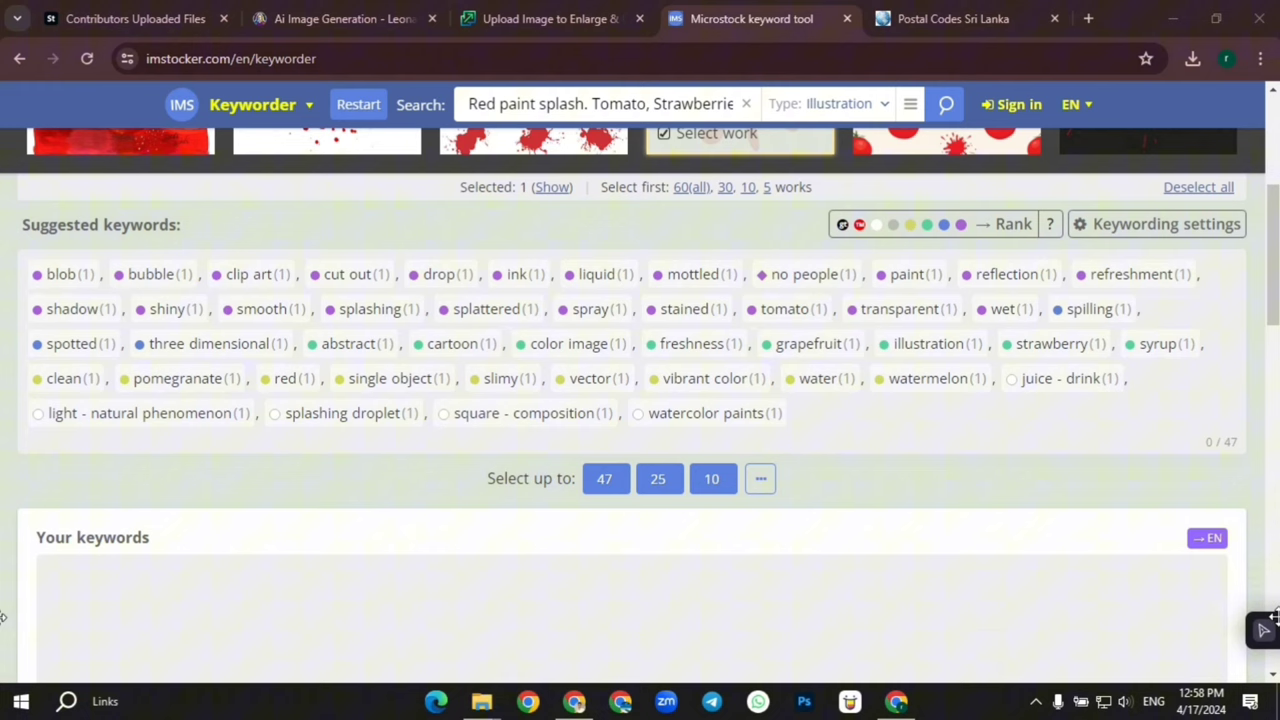
Search for works matching the pasted description with the type set to Illustration
scroll(1123, 614, up, 4)
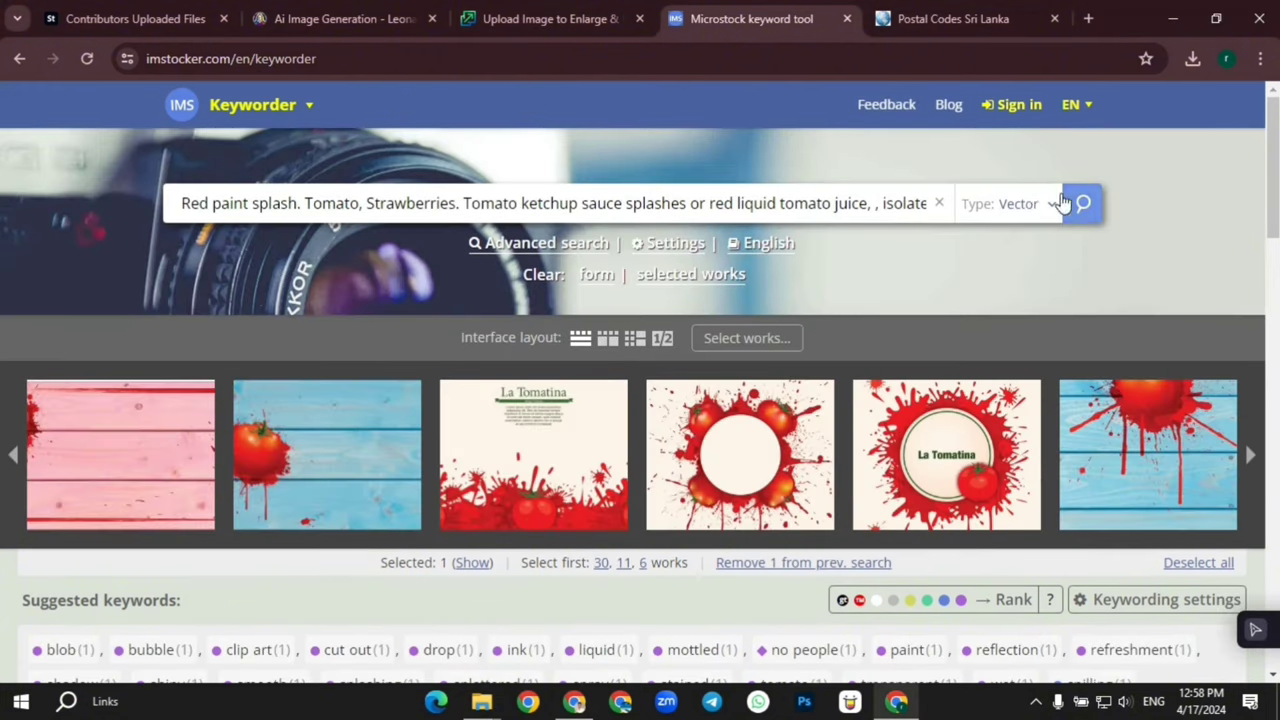
click(1040, 204)
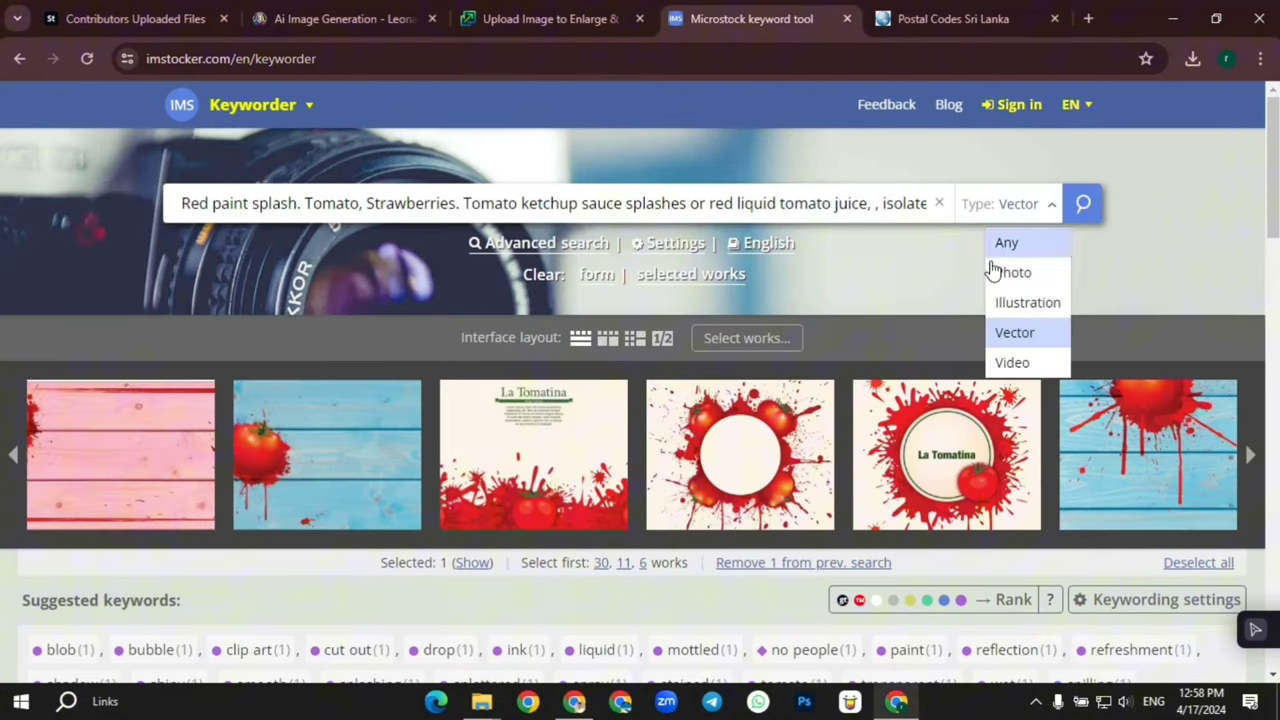
click(1016, 308)
click(1083, 205)
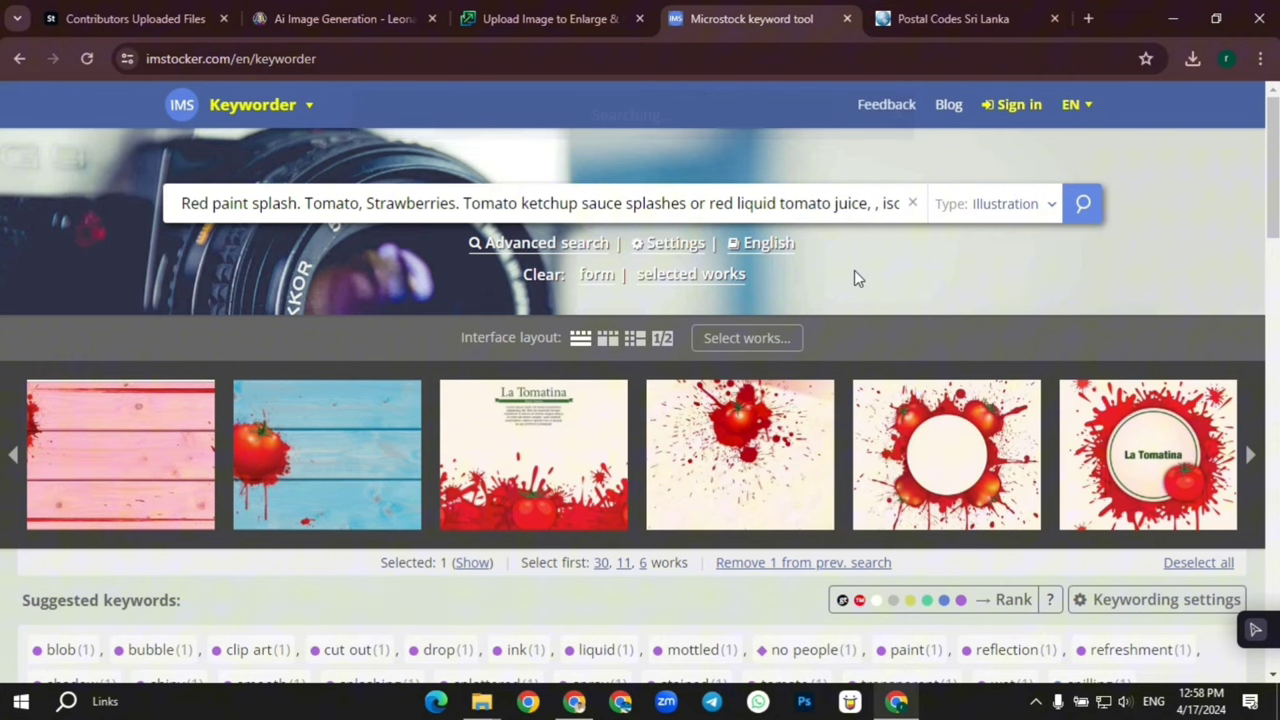
Select the red blob splash on a white background as the similar work for extracting suggested keywords
click(12, 458)
click(87, 462)
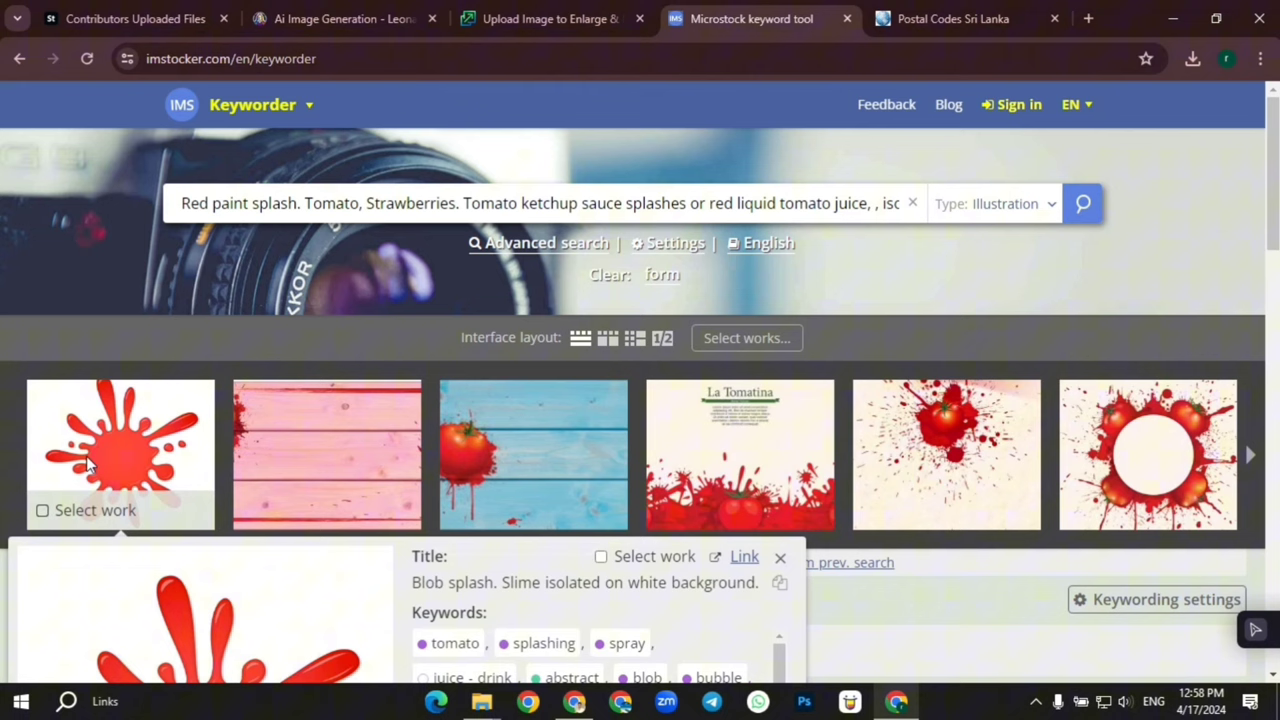
scroll(324, 457, down, 2)
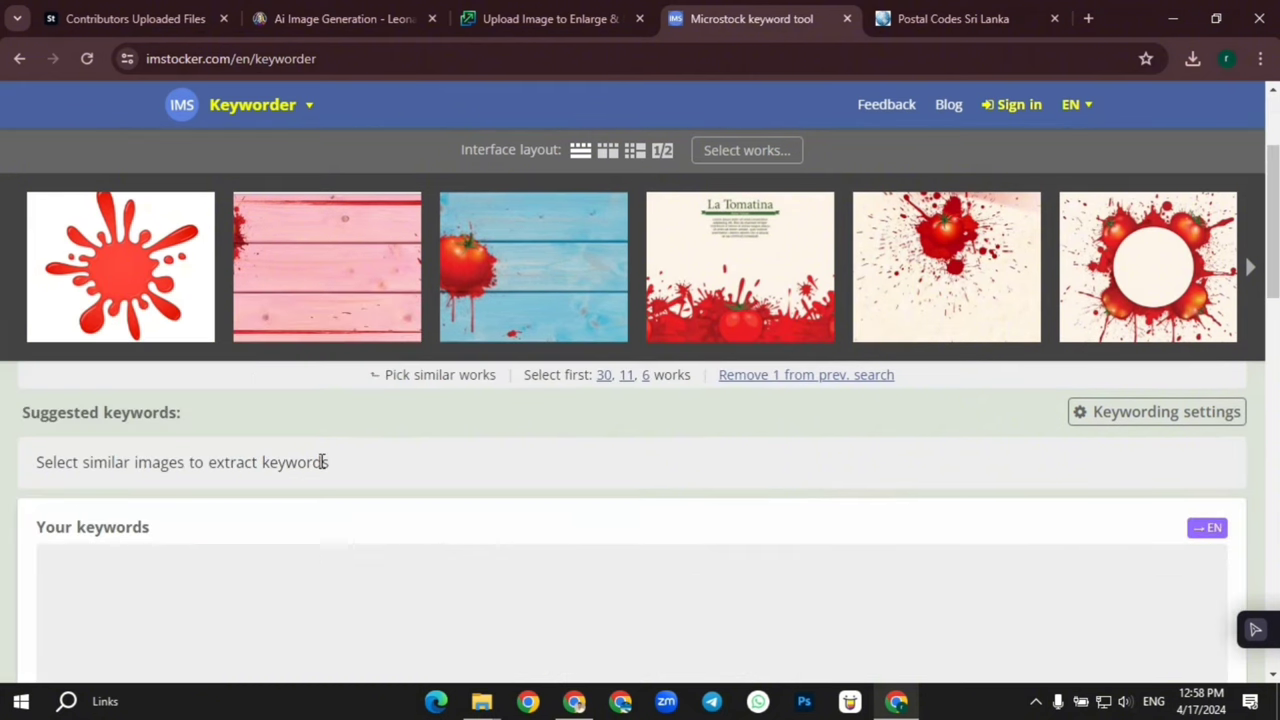
click(119, 270)
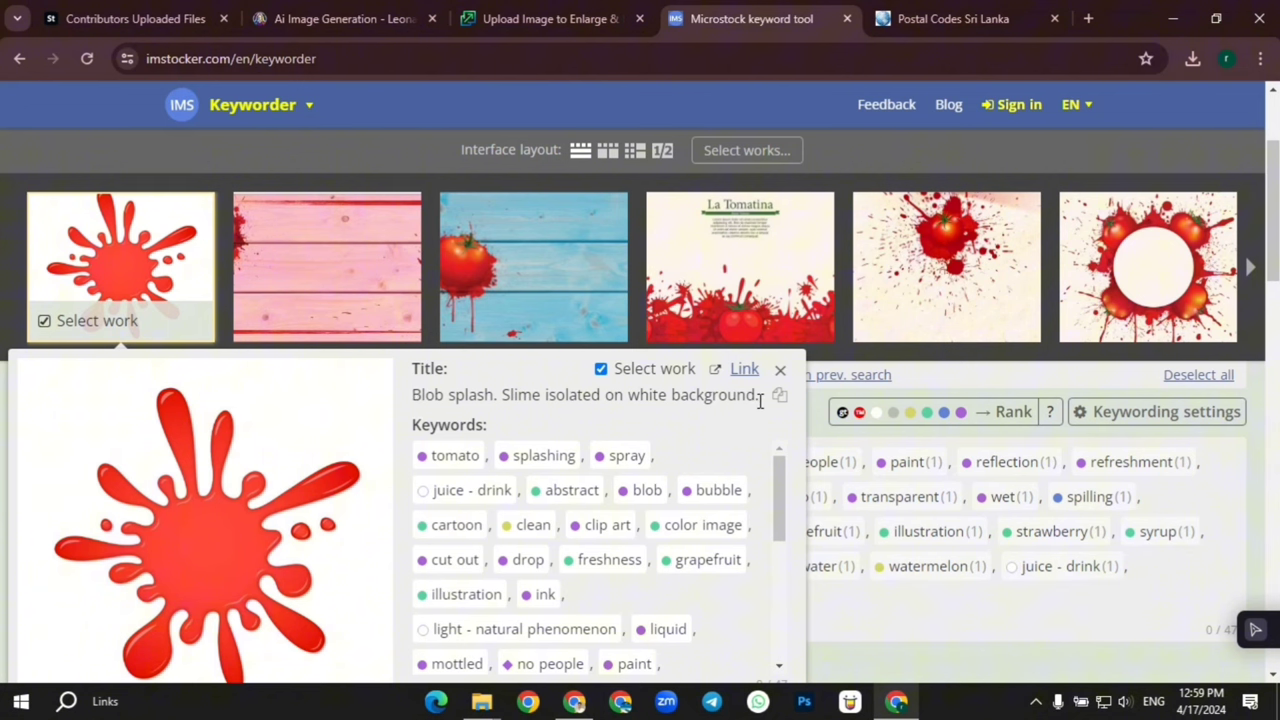
mouse_move(727, 272)
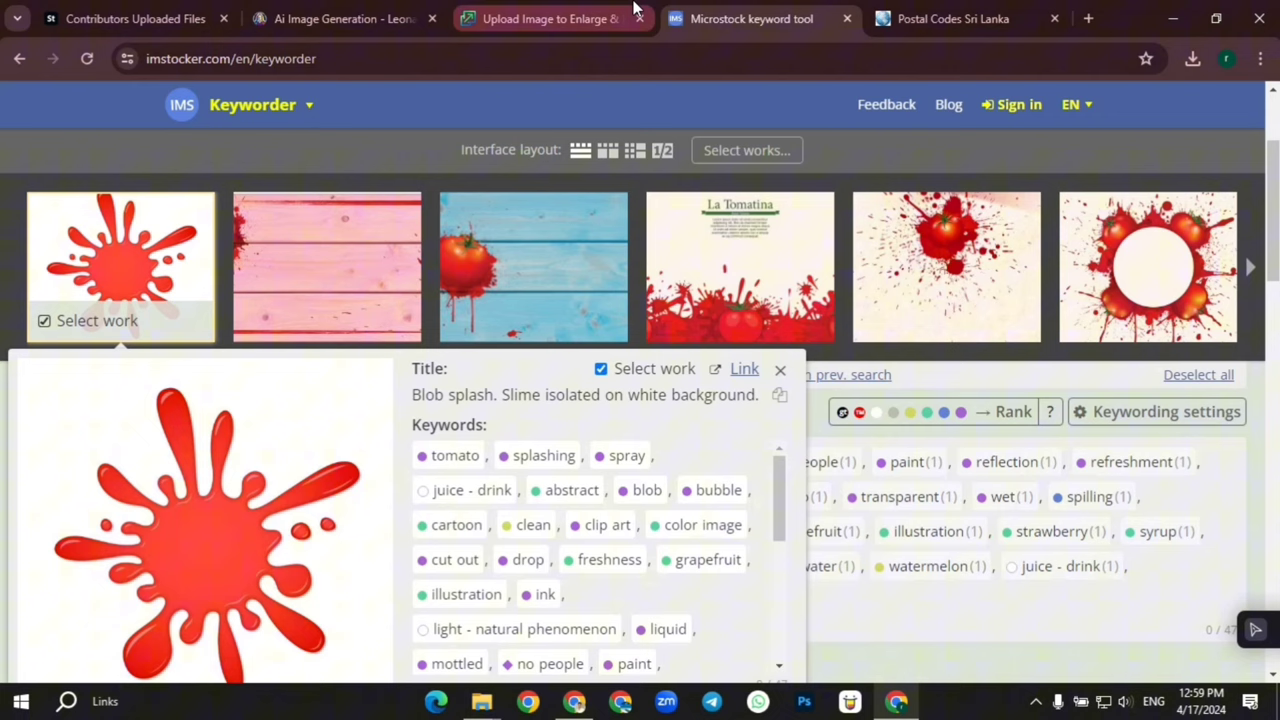
Switch back to Adobe Stock and title the image "Red paint splash isolated on white background", starting from the suggested title "red paint splash isolated"
click(150, 18)
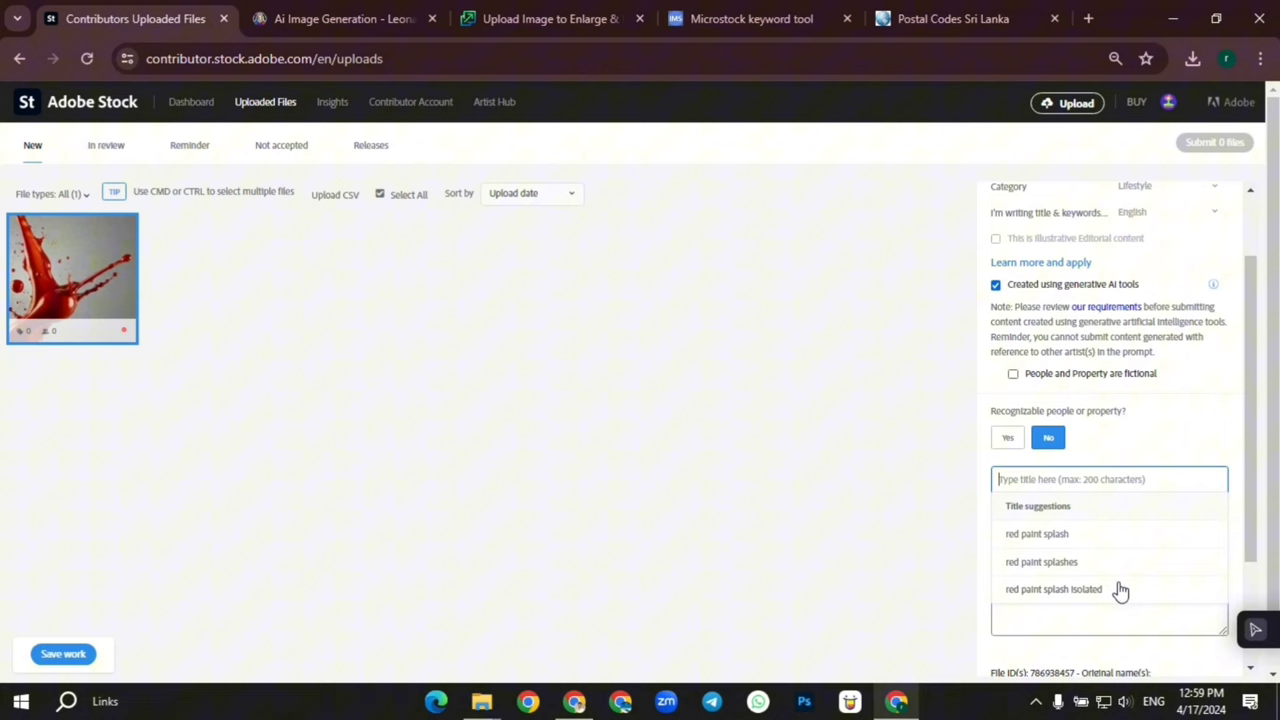
click(1052, 589)
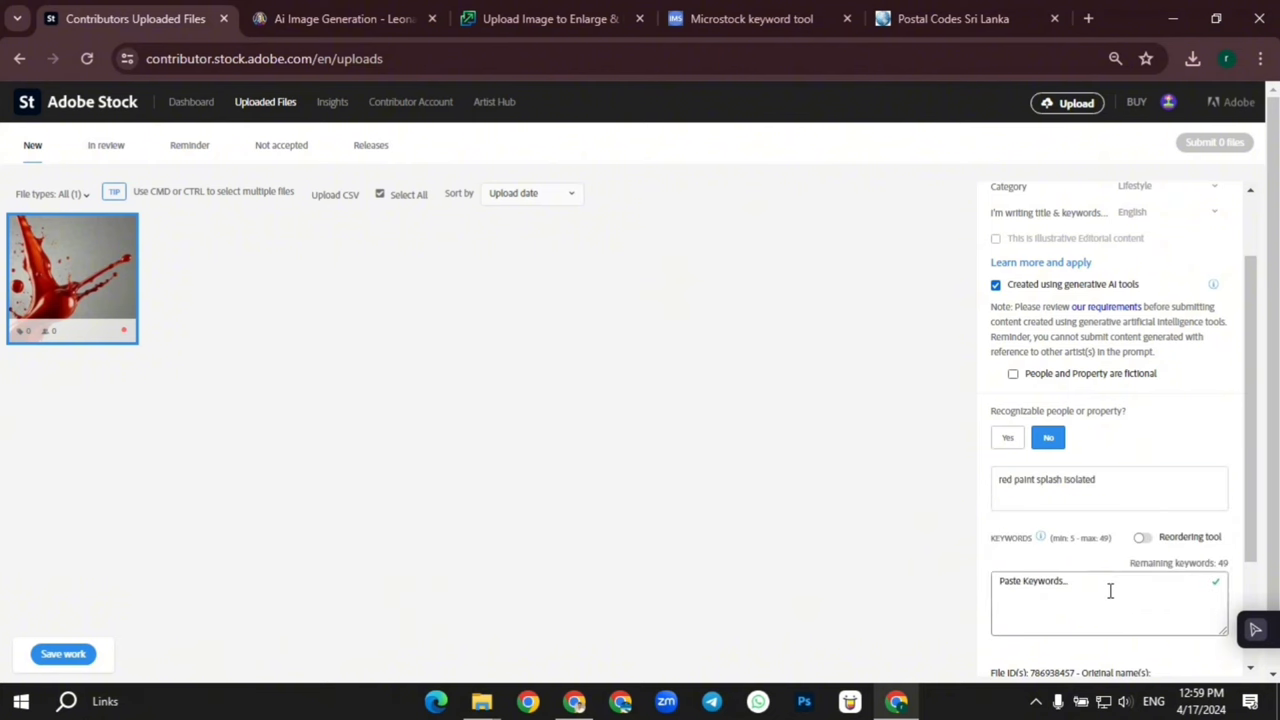
click(1114, 491)
key(ctrl+4)
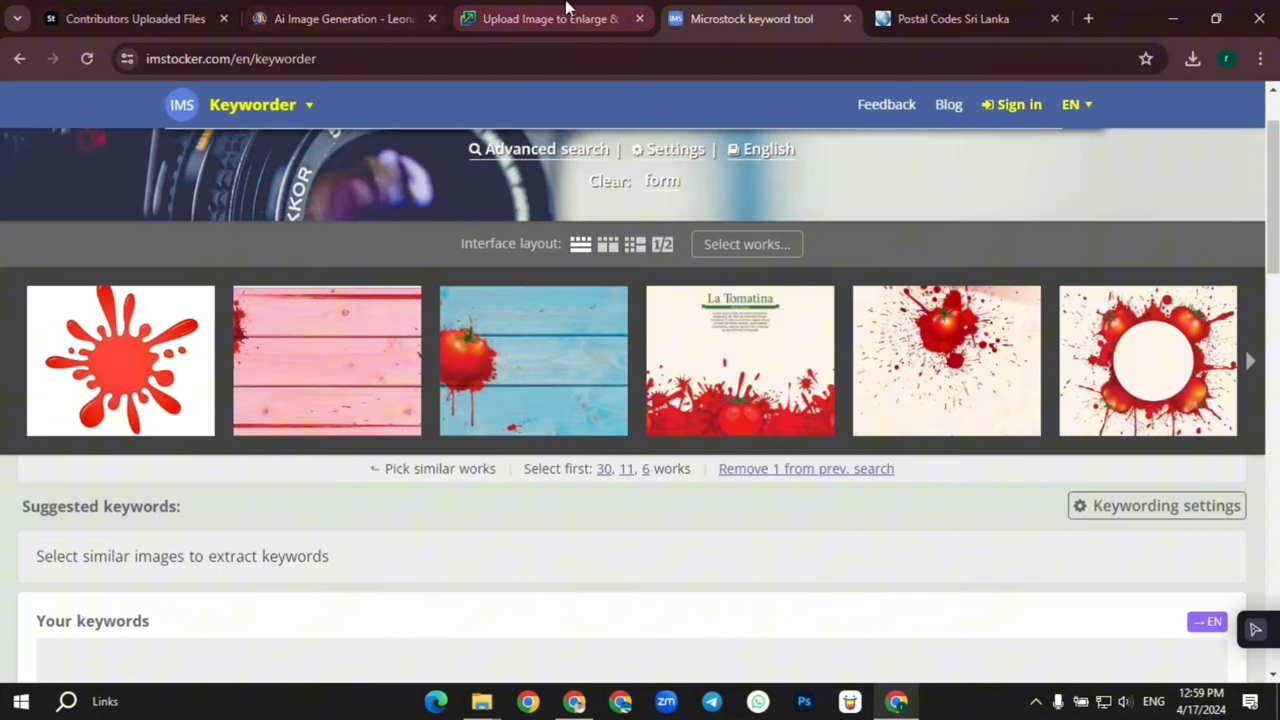
click(100, 16)
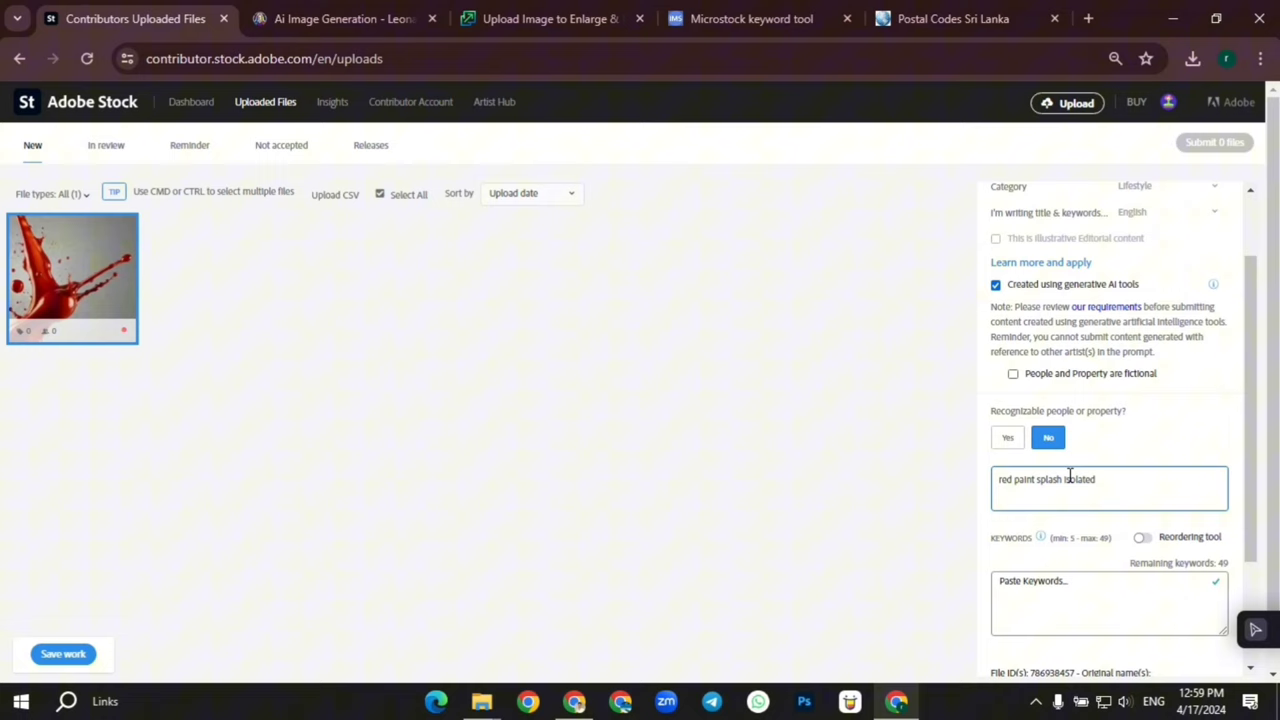
text(on white background)
Add all of Adobe Stock's suggested keywords to the image, and paste the copied ImStocker keywords after them
scroll(1043, 583, down, 3)
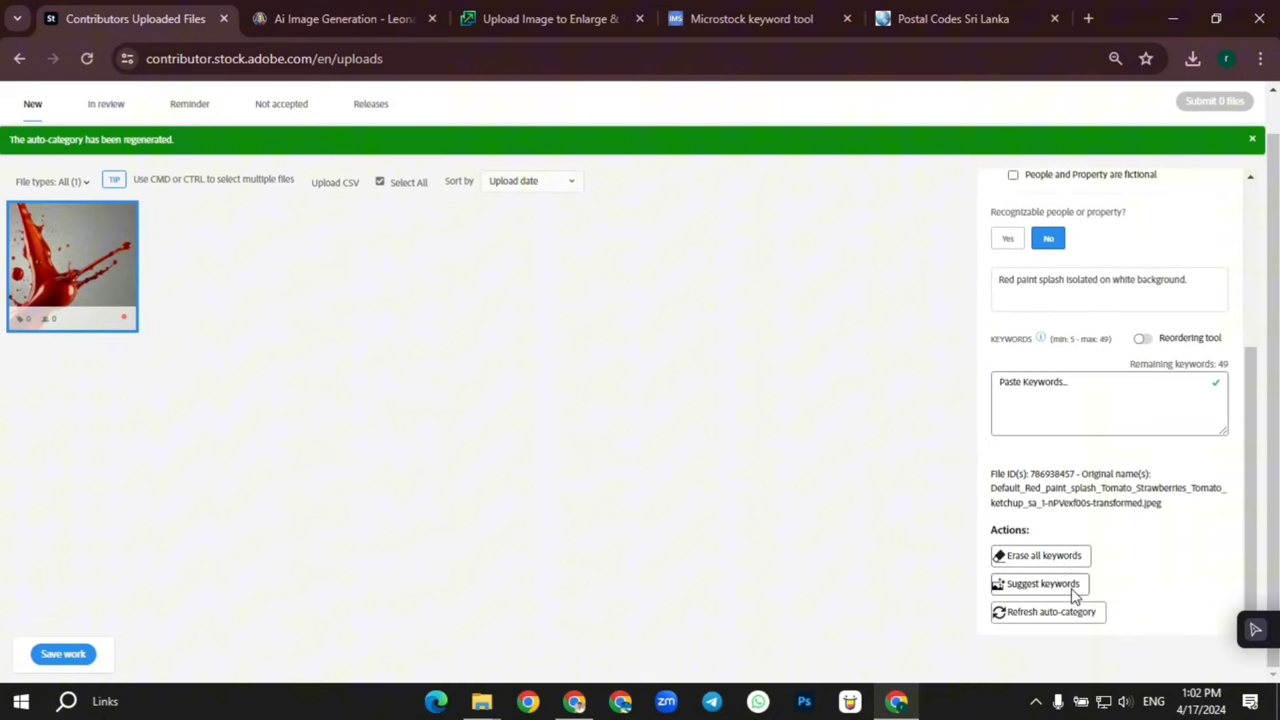
click(1072, 588)
scroll(1062, 540, down, 3)
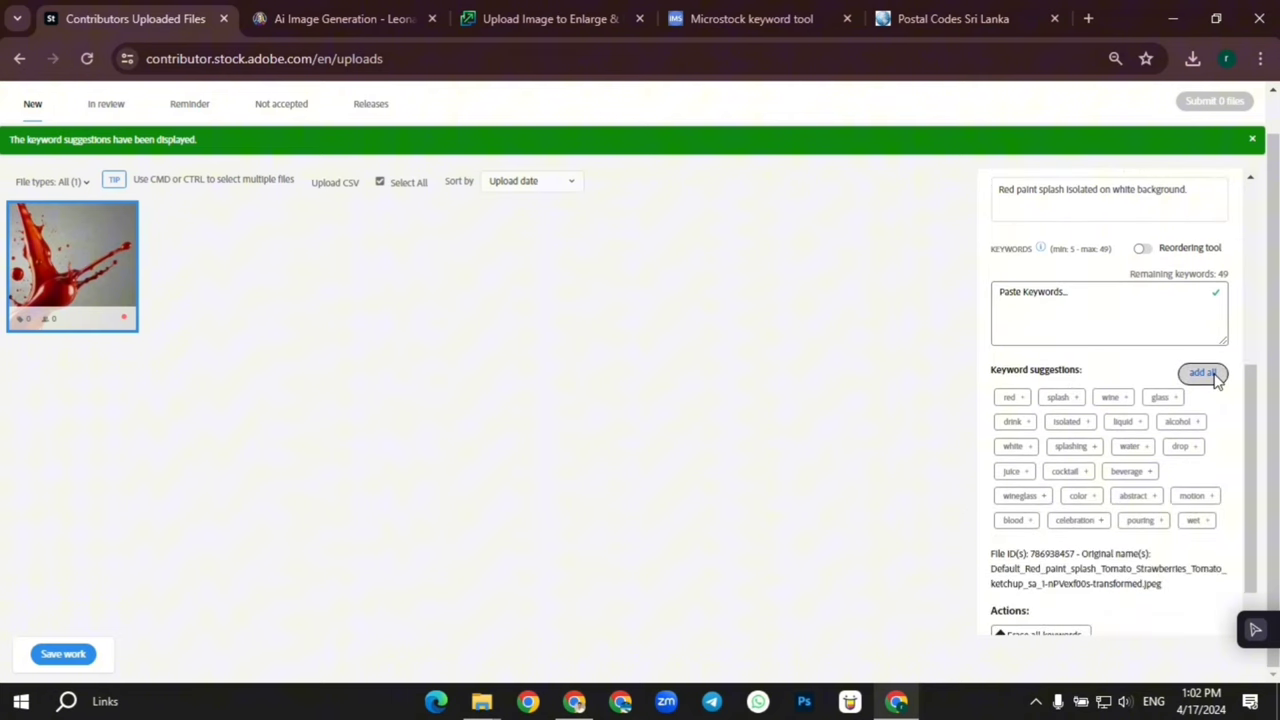
click(1203, 373)
click(1136, 336)
key(ctrl+v)
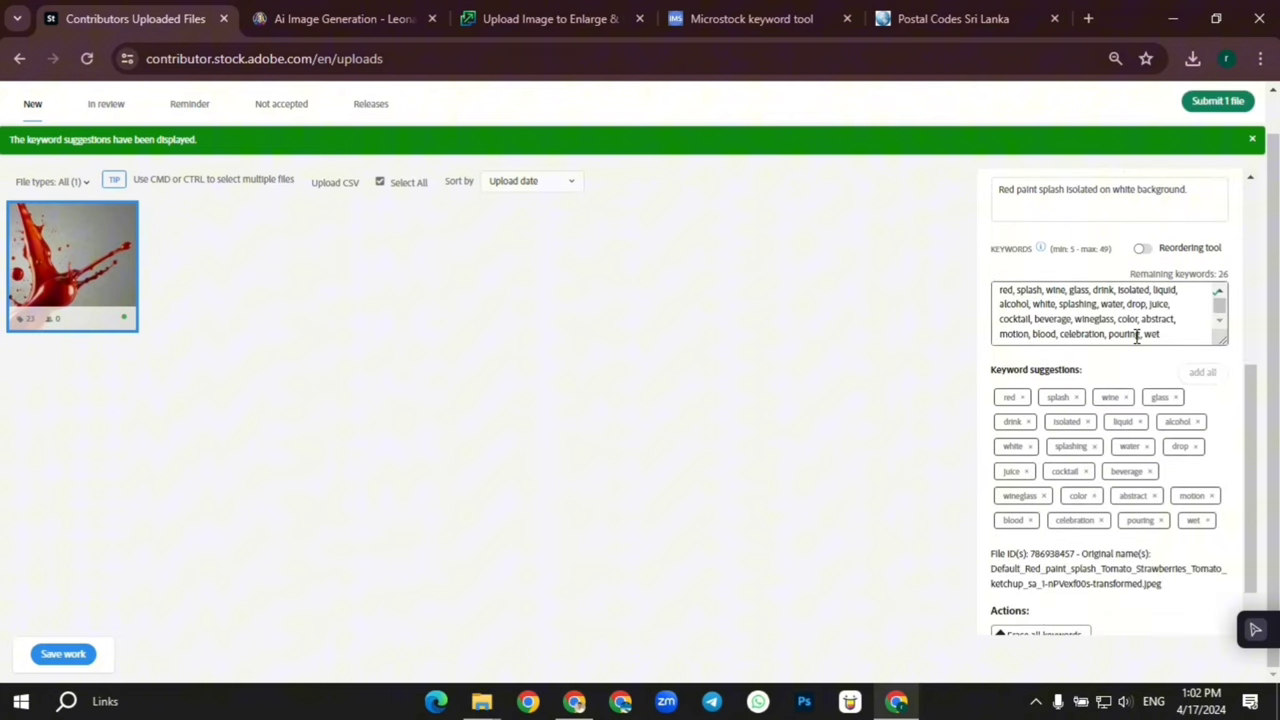
scroll(1182, 415, down, 5)
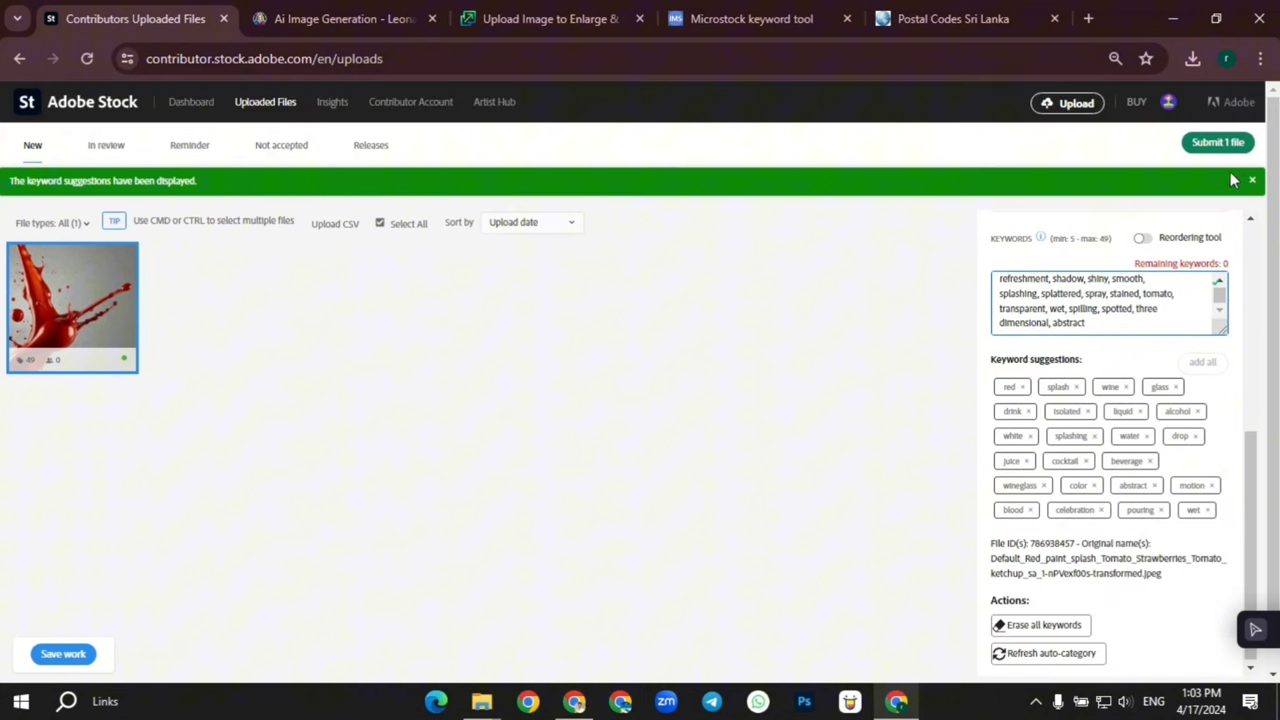
Begin submitting the red splash file and accept both statements in the terms and conditions
click(1214, 144)
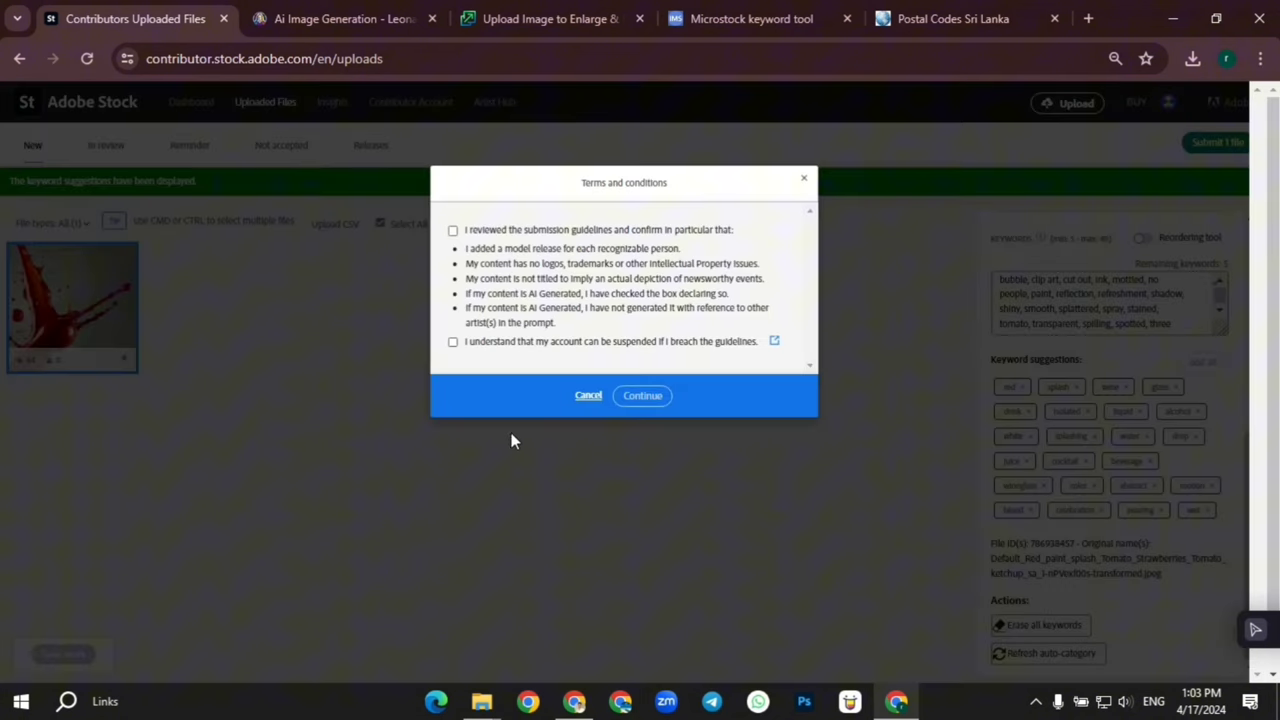
click(453, 342)
click(648, 400)
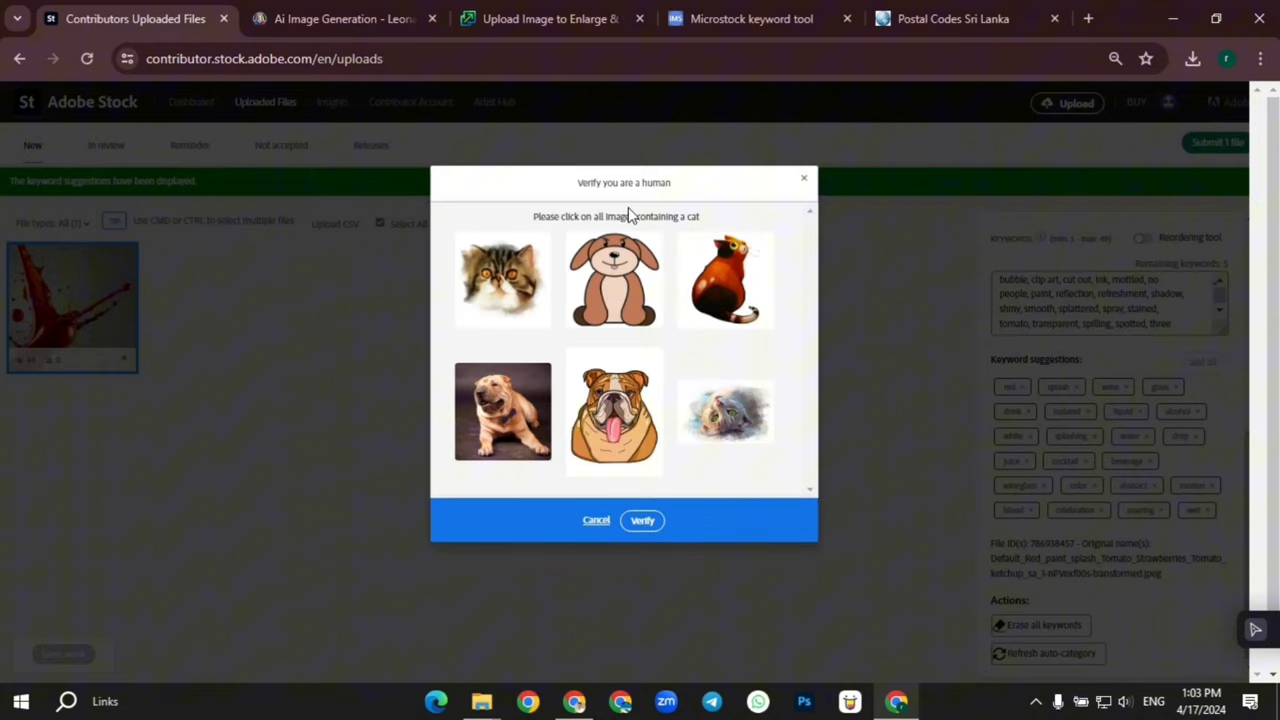
Pass the human verification by choosing all three cat images, and submit the selected item for review
click(725, 280)
click(503, 280)
click(725, 412)
click(642, 520)
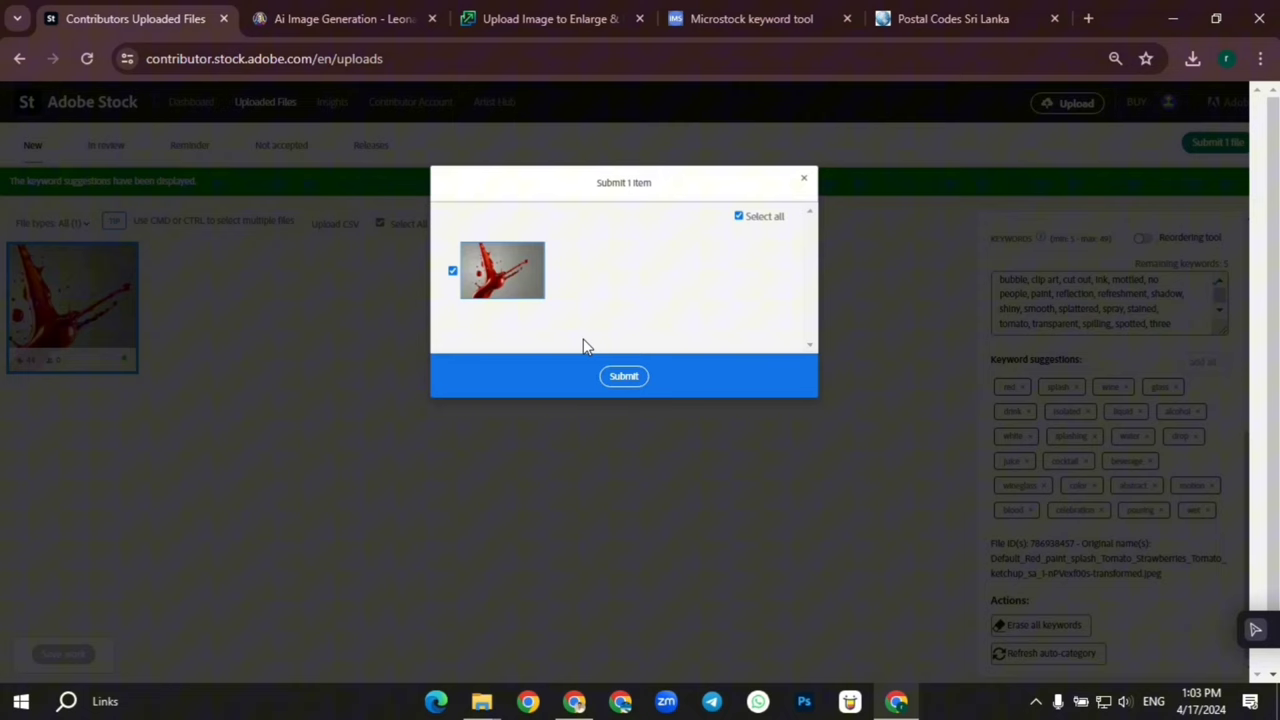
click(612, 377)
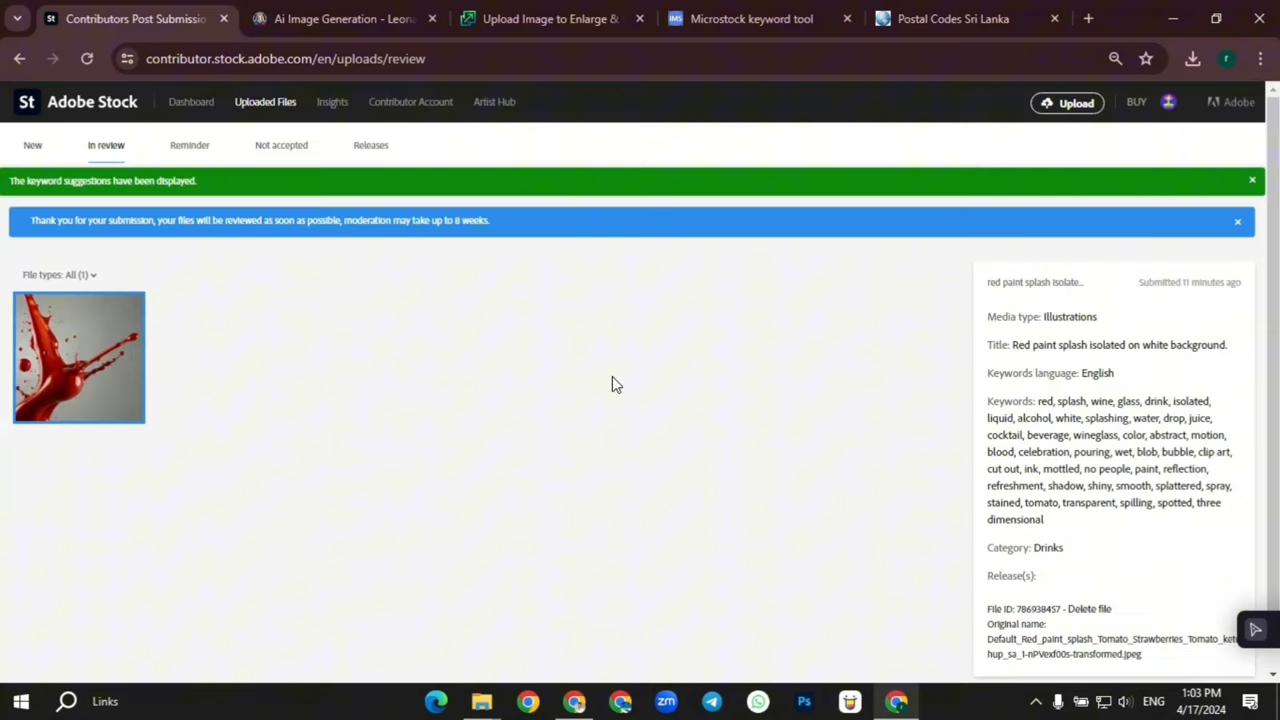
Look through the Reminder, Not accepted and Releases sections of the uploaded files, and return to the New files
click(183, 152)
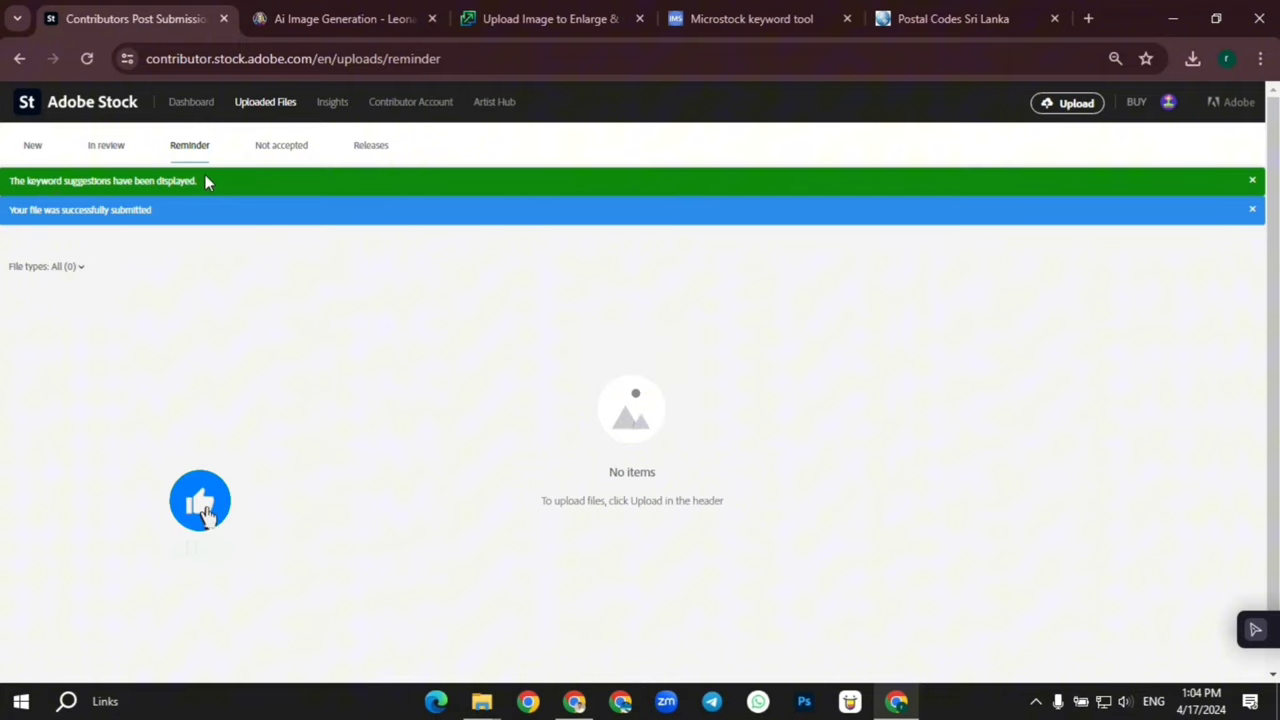
click(277, 150)
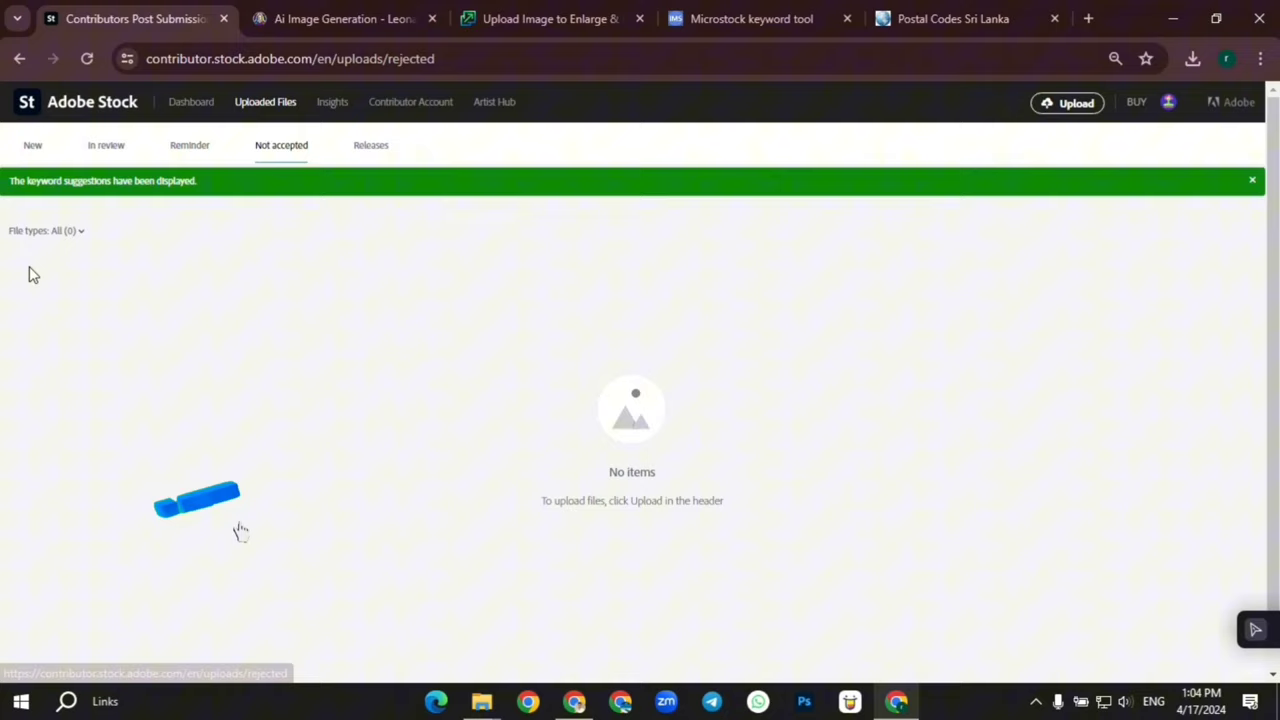
click(378, 150)
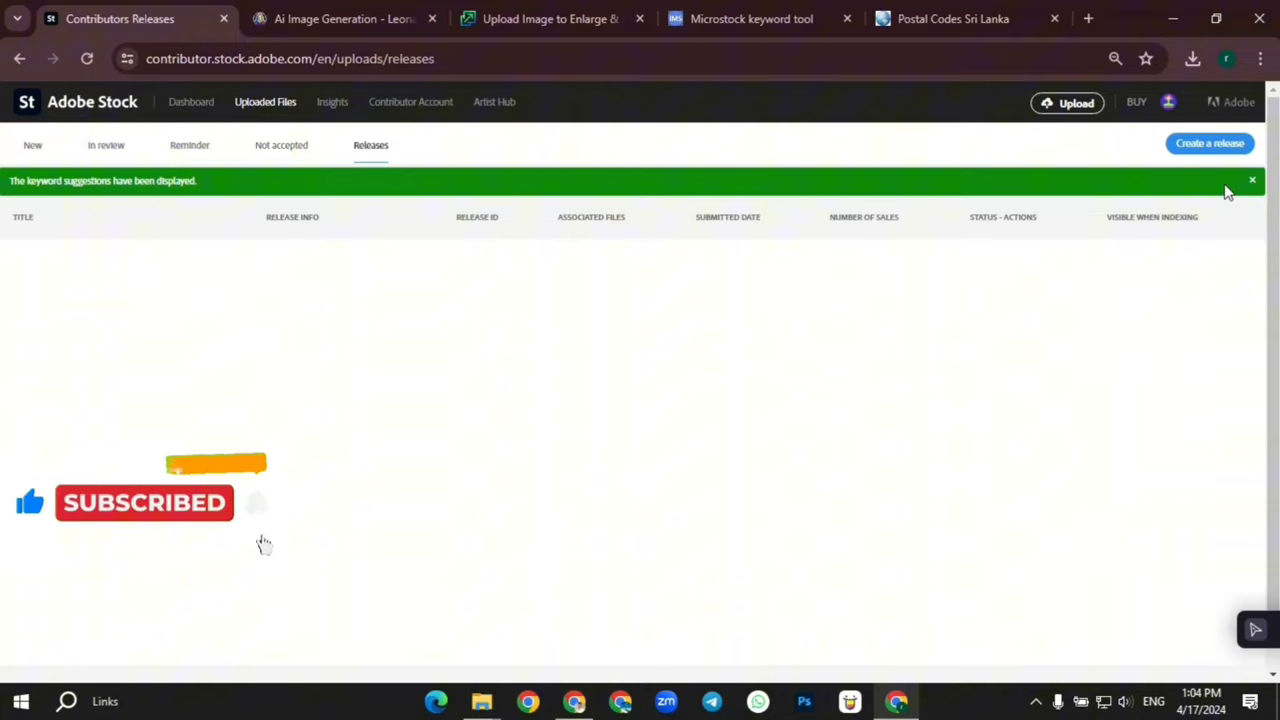
click(33, 148)
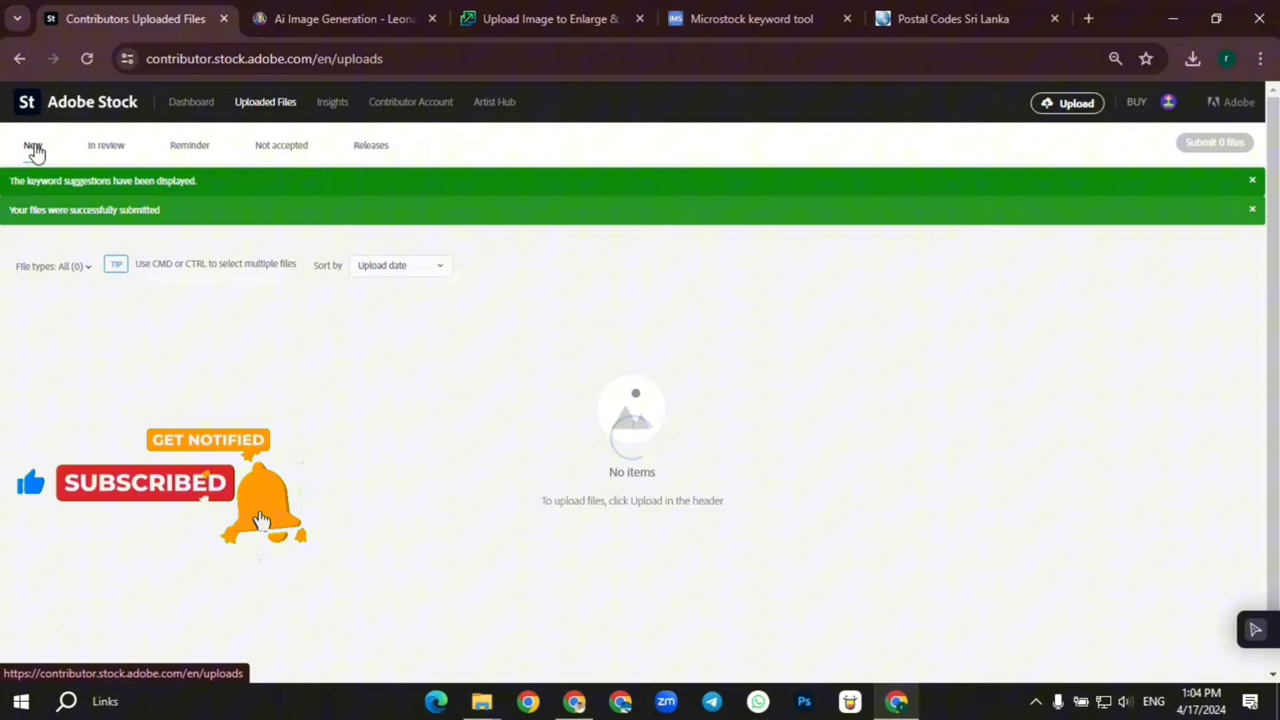
click(251, 466)
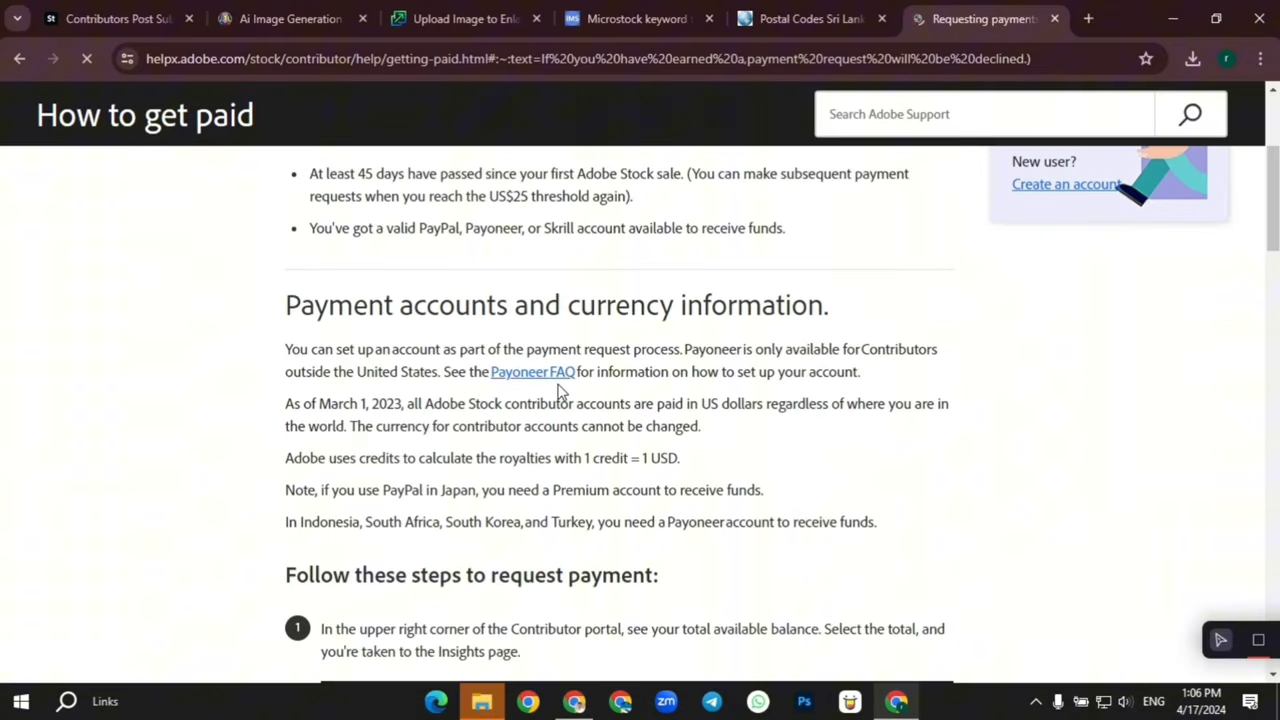
Read through the Adobe "How to get paid" help page, covering the payment request steps and the third-party provider questions
scroll(560, 340, up, 3)
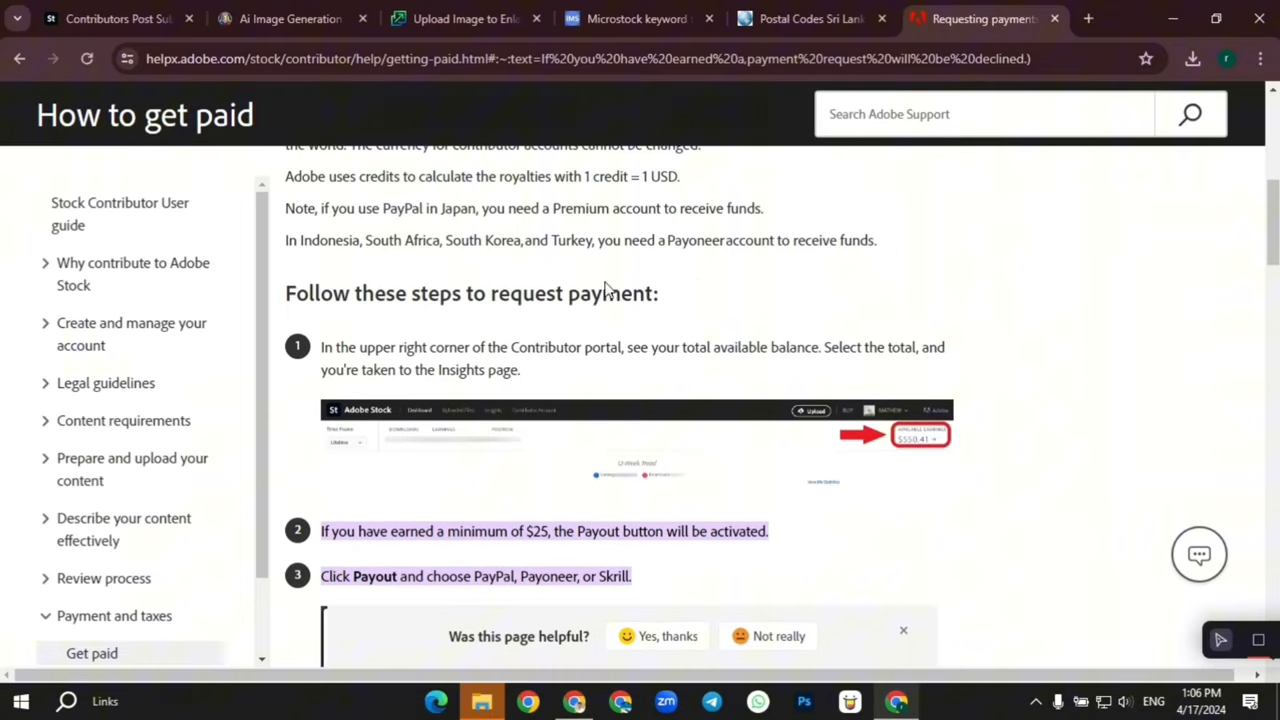
scroll(502, 318, down, 8)
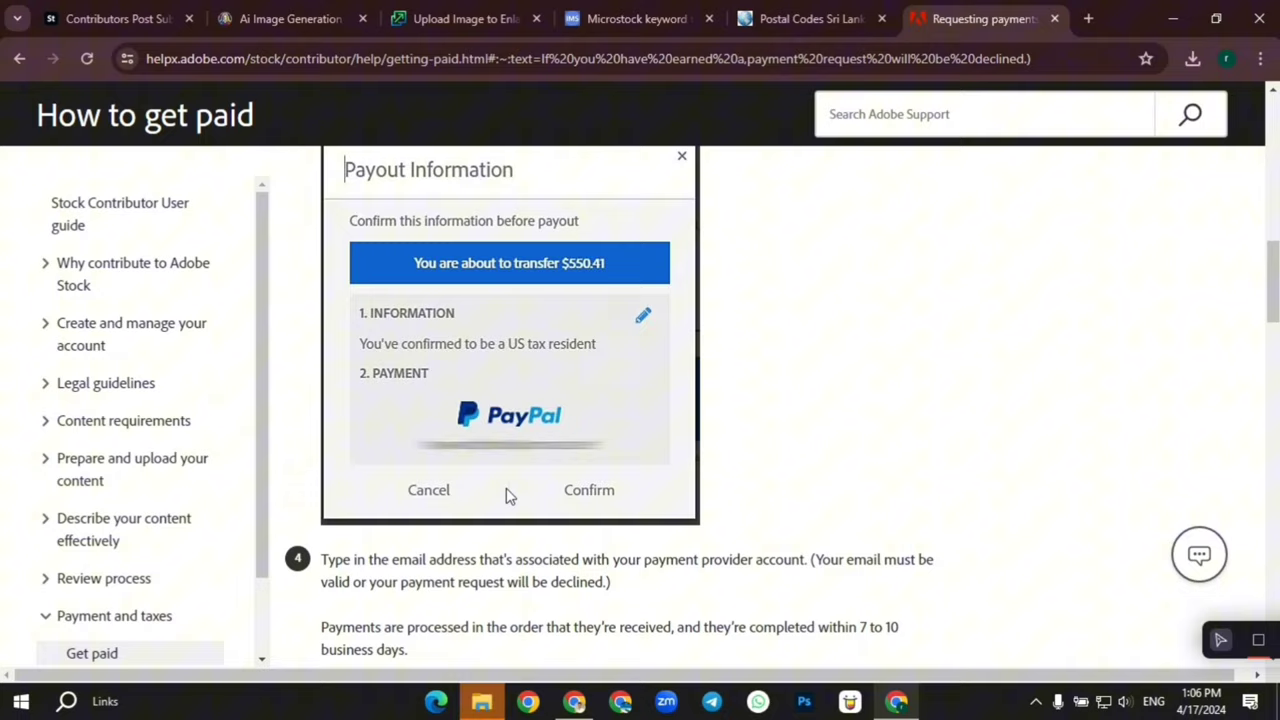
scroll(418, 388, down, 9)
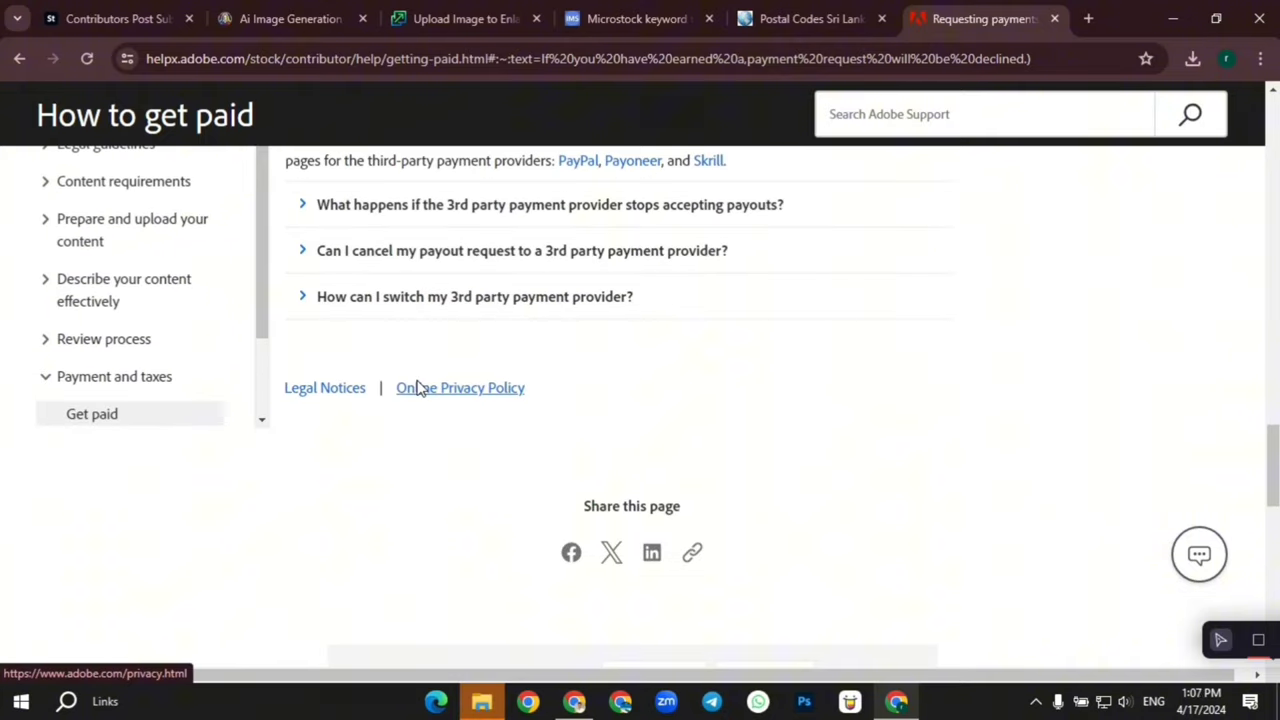
scroll(418, 388, up, 2)
scroll(418, 388, up, 10)
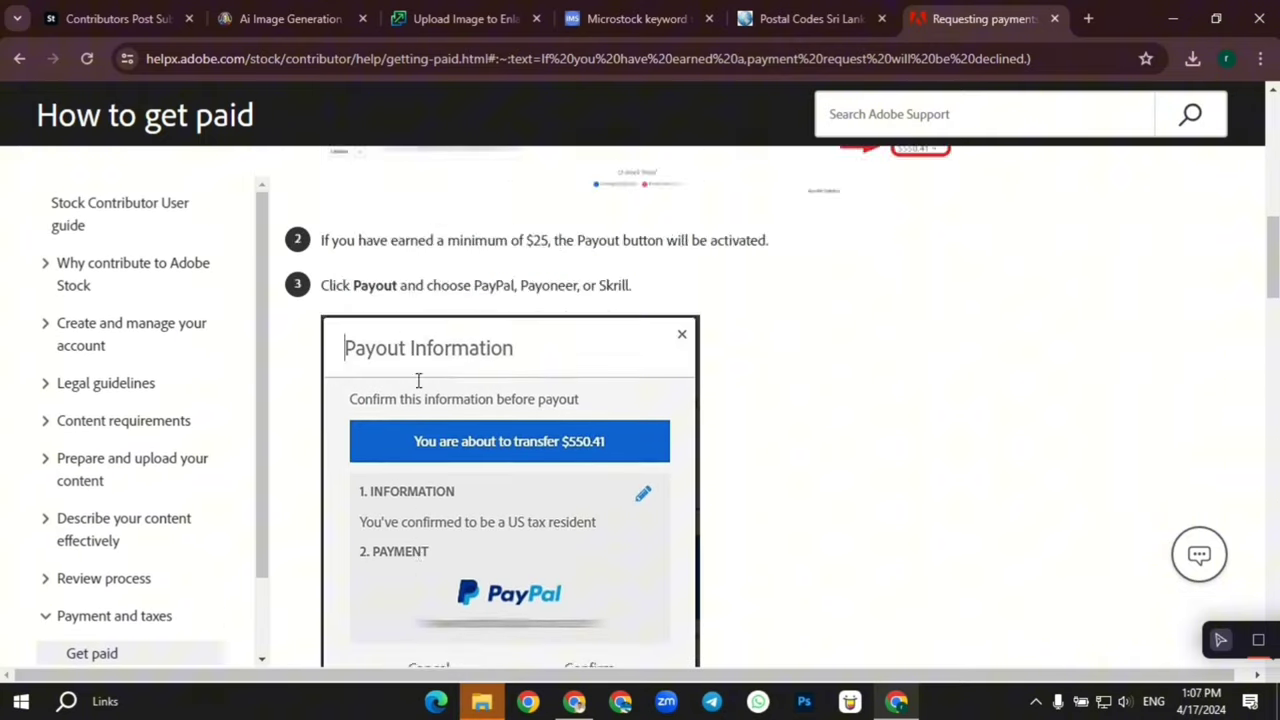
scroll(418, 388, up, 5)
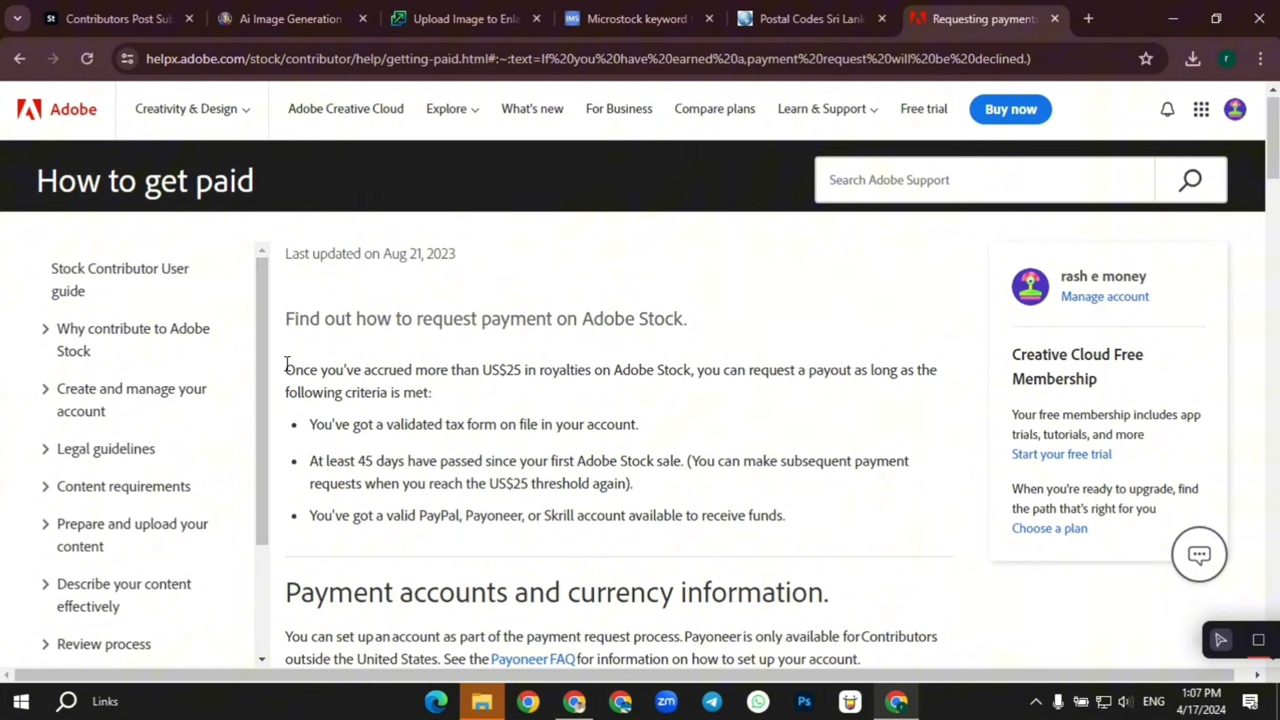
Highlight the payout criteria on the help page: the US$25 royalty minimum, 45-day wait, subsequent payments, and PayPal, Payoneer or Skrill account
drag(287, 366, 696, 393)
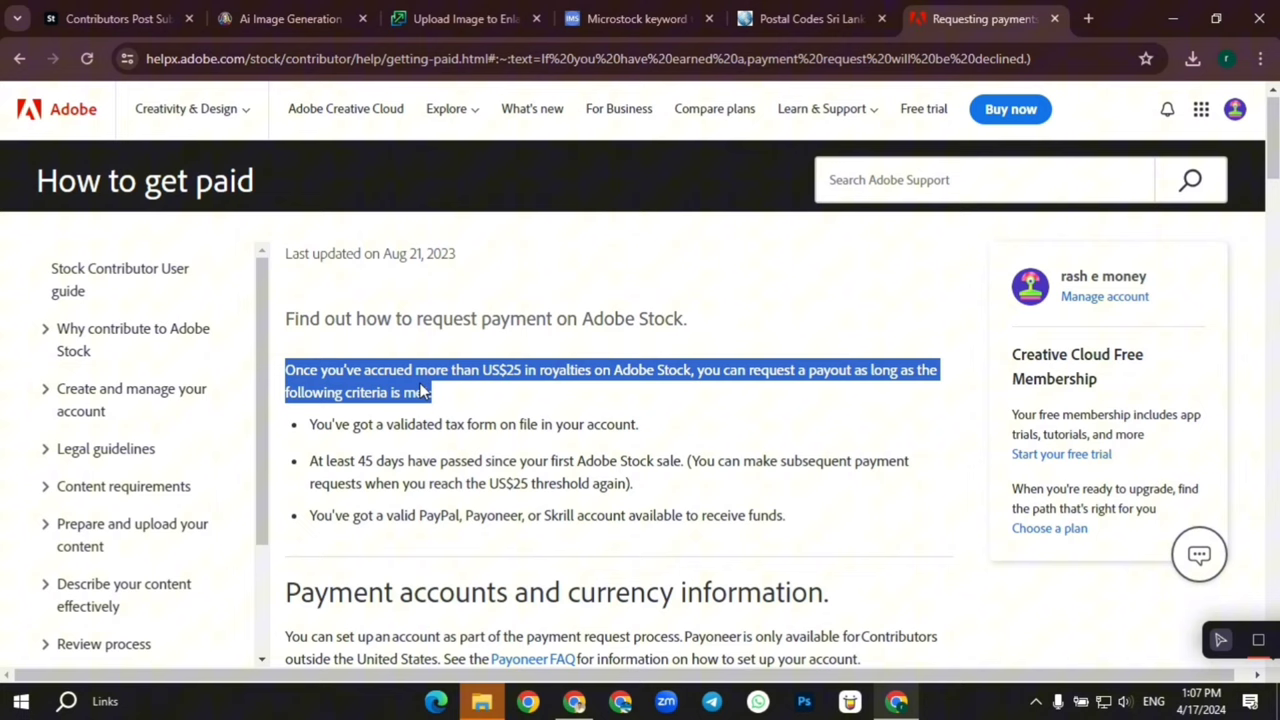
click(488, 414)
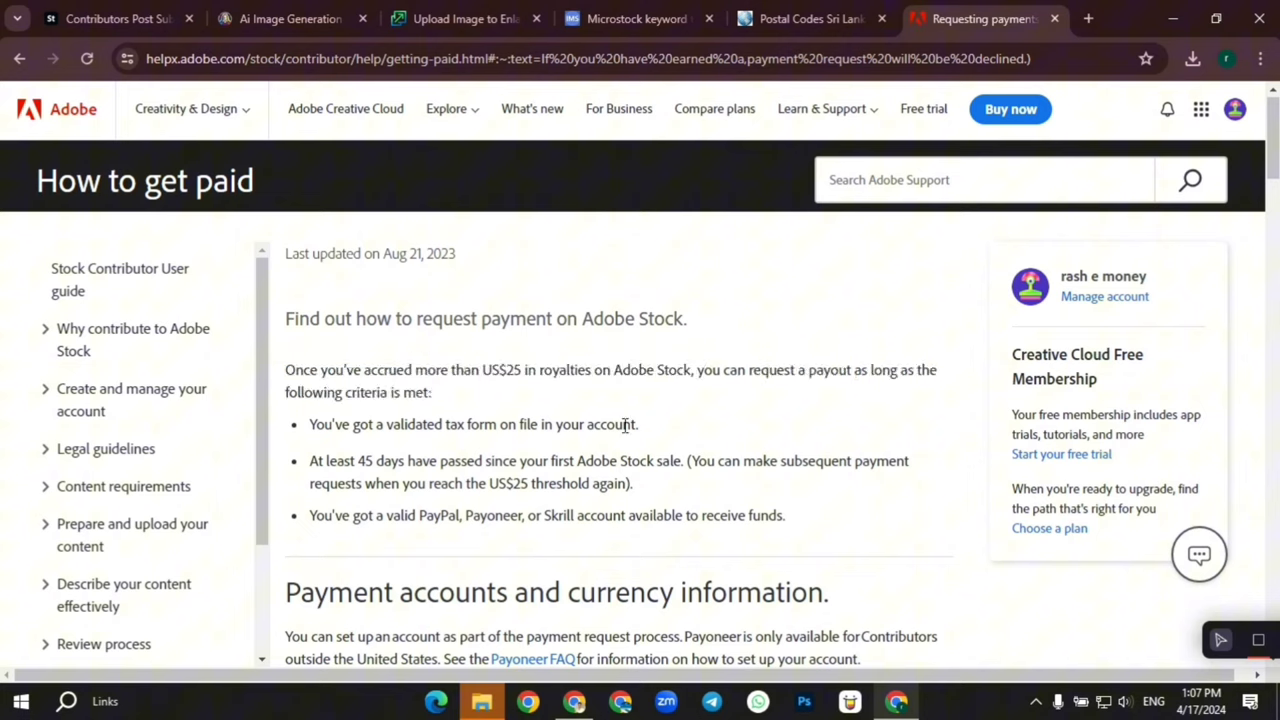
drag(637, 425, 437, 461)
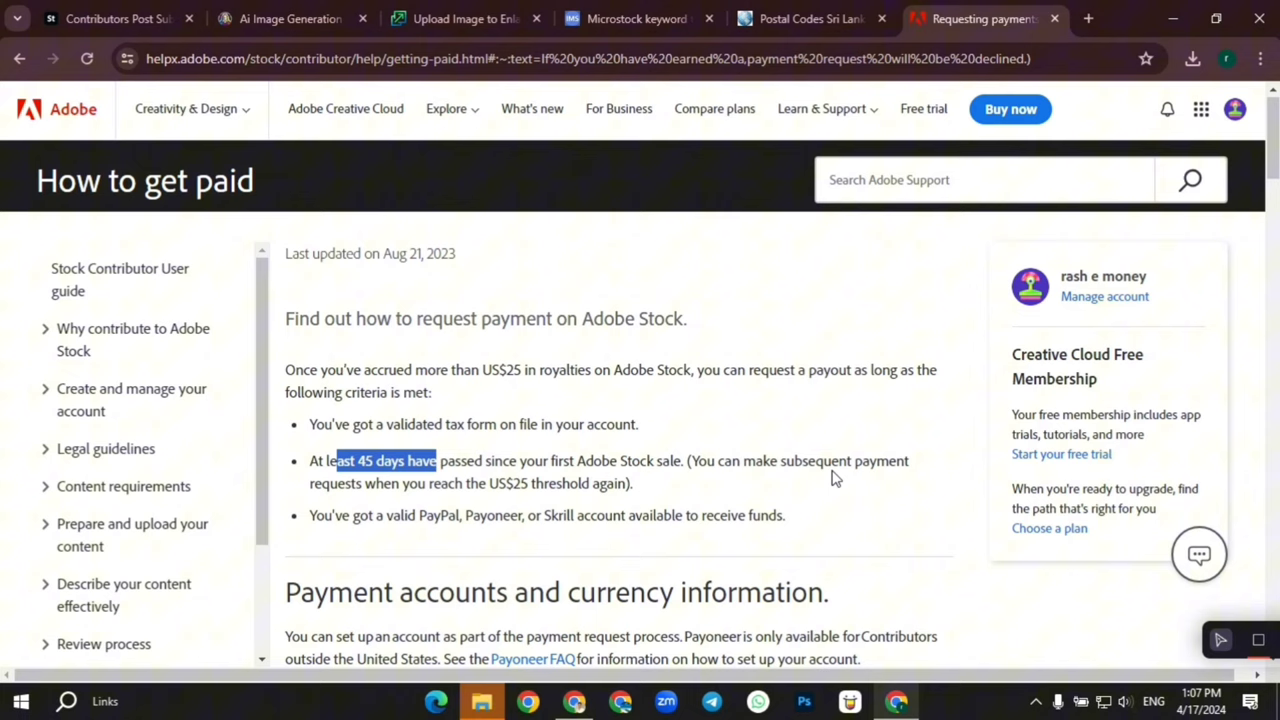
drag(776, 494, 673, 452)
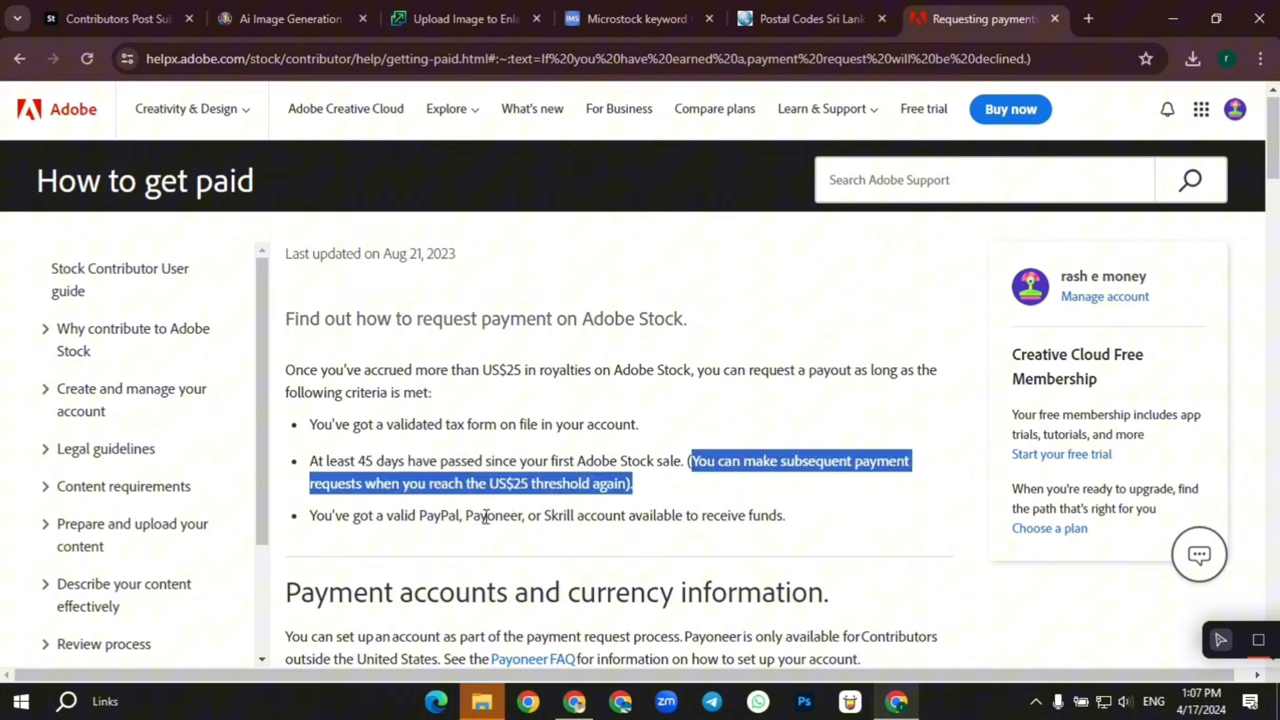
drag(421, 515, 578, 517)
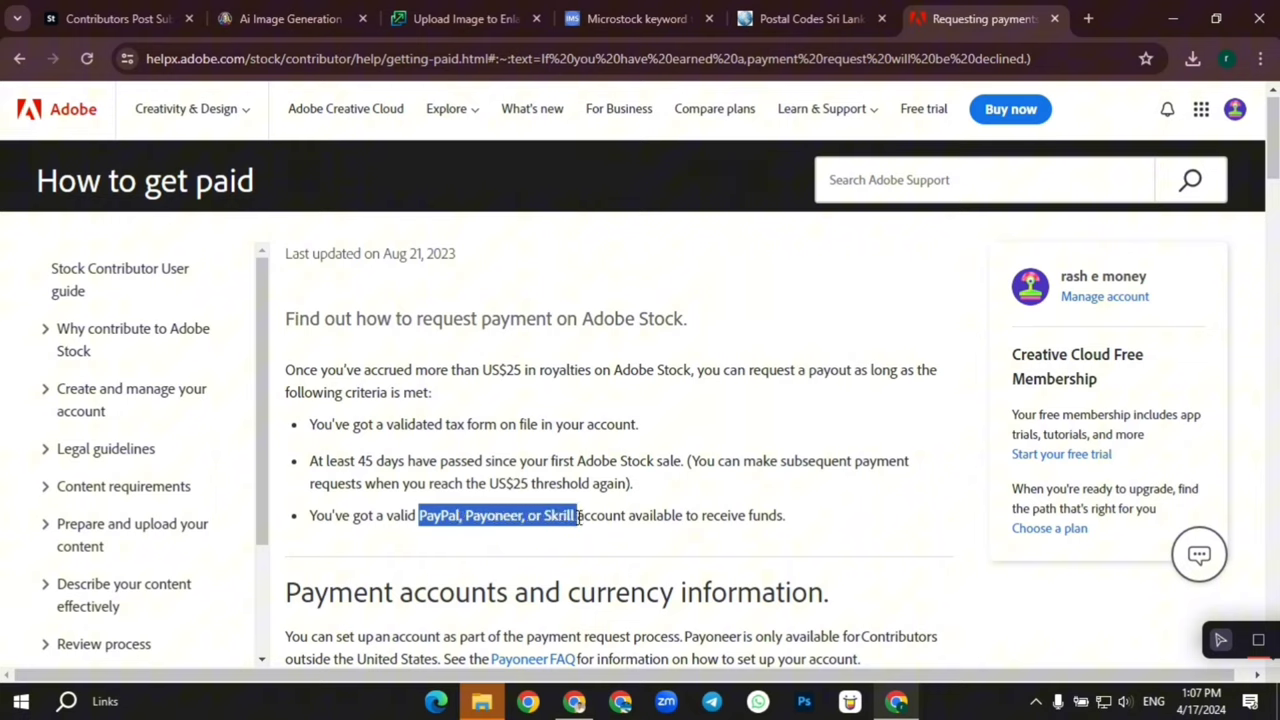
click(862, 509)
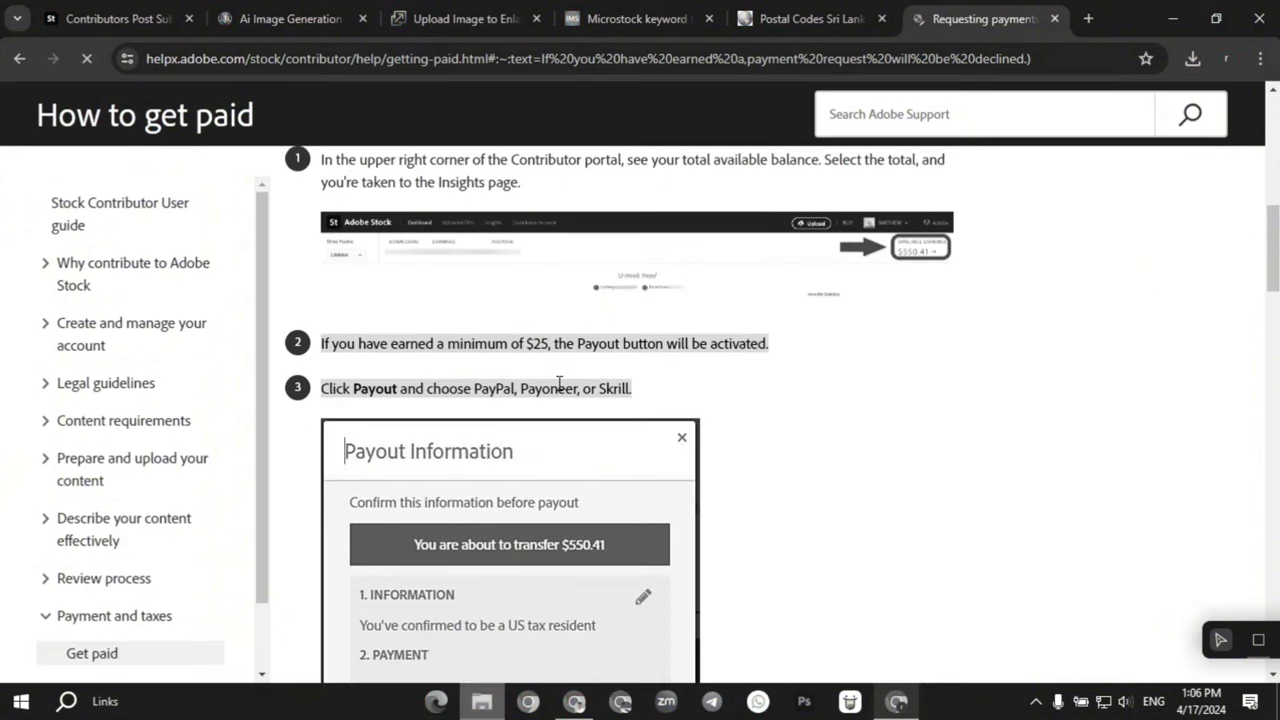
Review the help page's payout request instructions again, dismissing the page feedback prompt, and return to the payout criteria
scroll(560, 380, down, 2)
scroll(700, 340, up, 4)
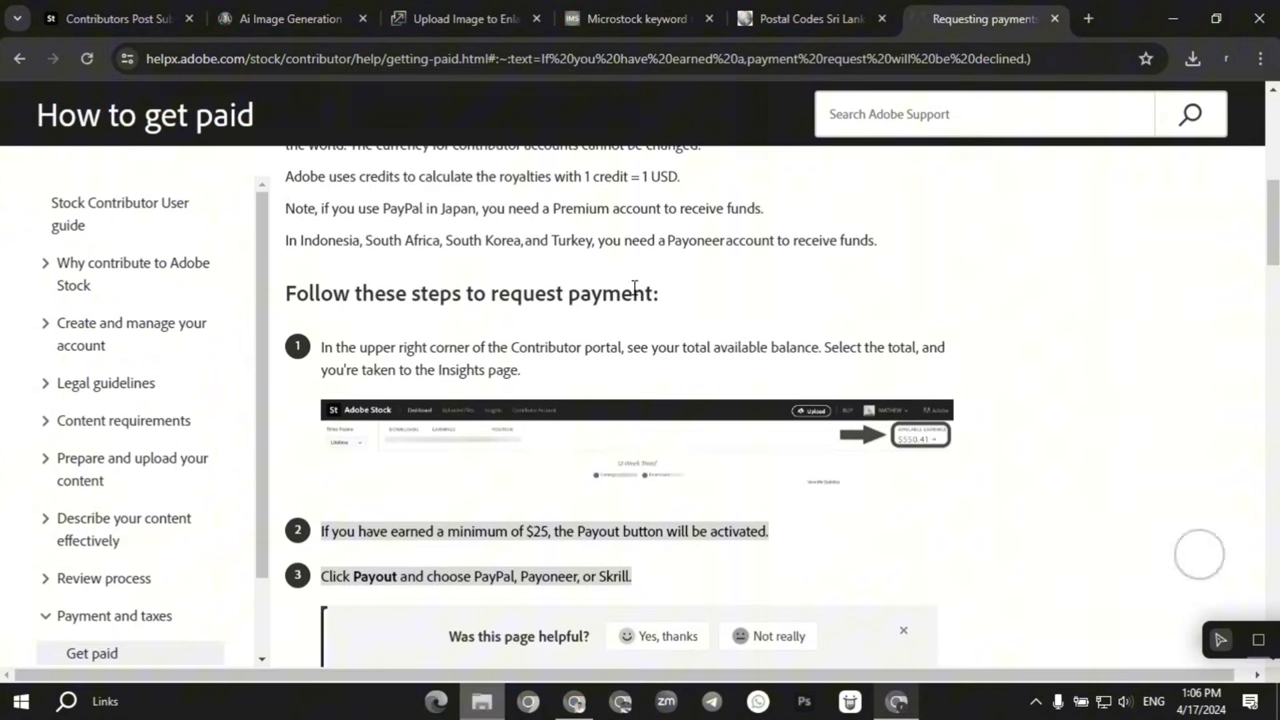
click(703, 338)
scroll(700, 330, down, 5)
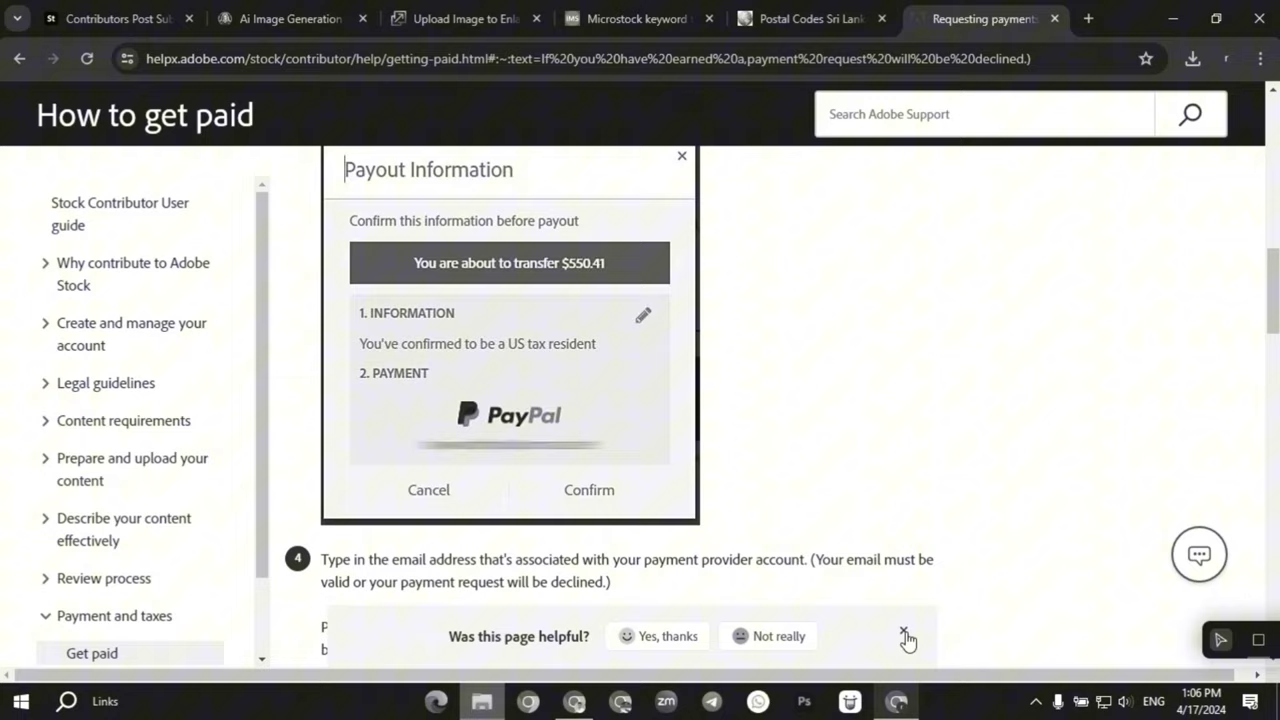
click(904, 633)
scroll(416, 388, down, 15)
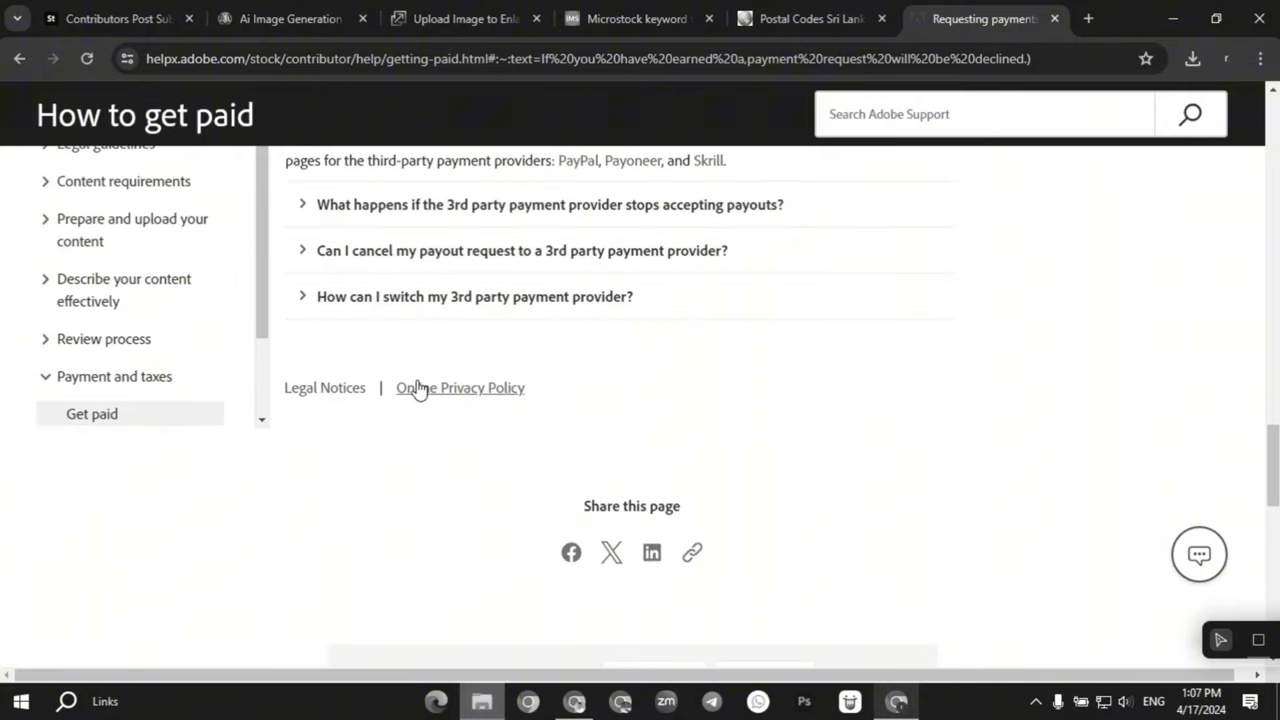
scroll(418, 388, up, 15)
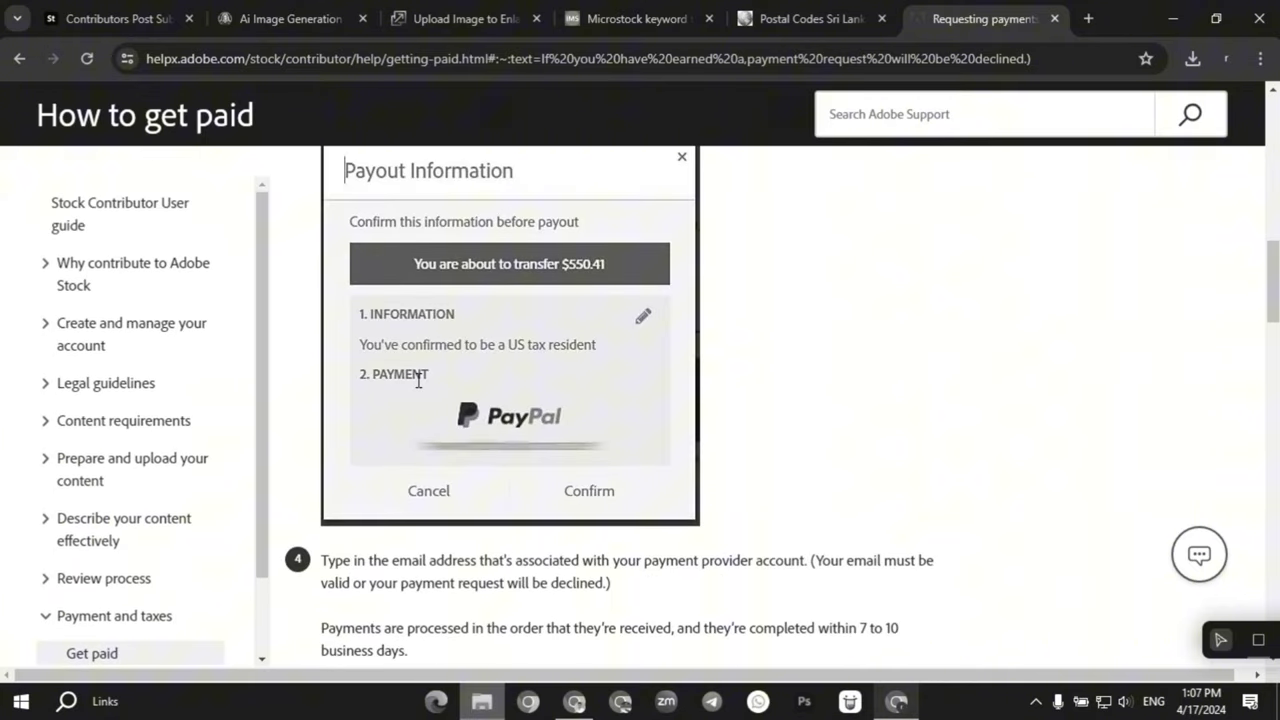
scroll(418, 380, up, 10)
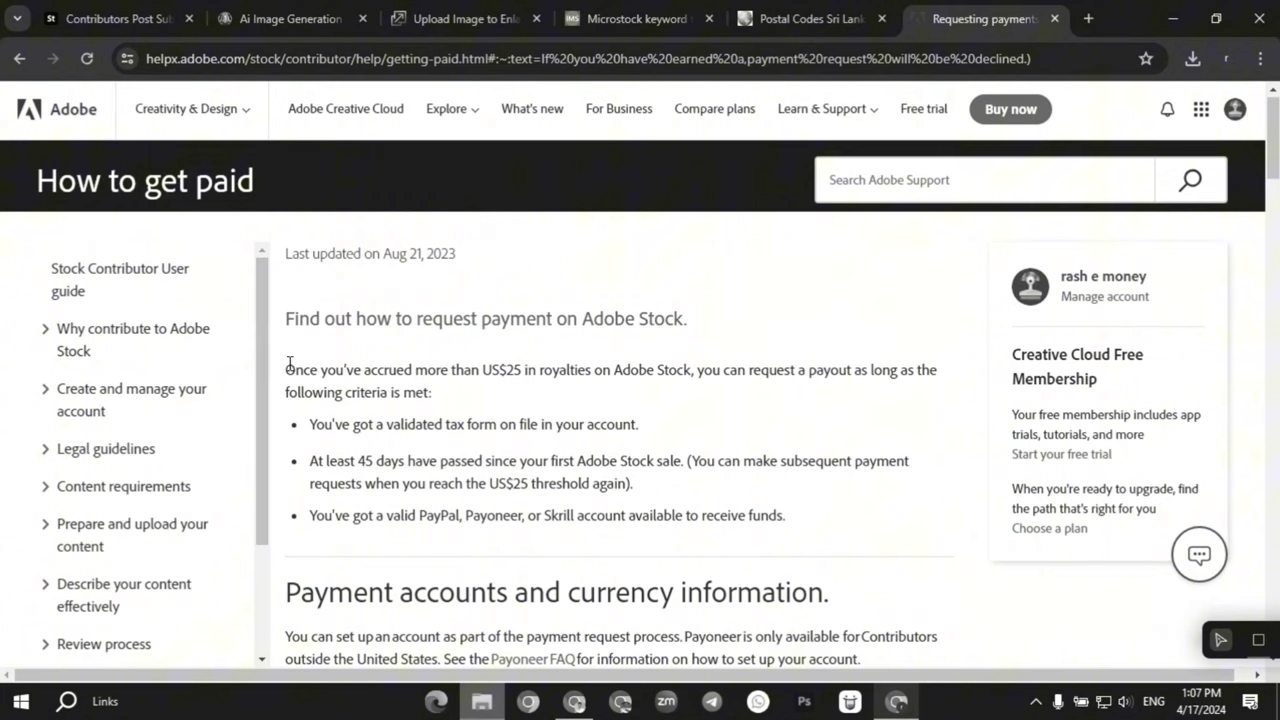
Highlight the 45-day waiting rule and the note about subsequent payment requests at the US$25 threshold
drag(289, 364, 442, 463)
click(488, 413)
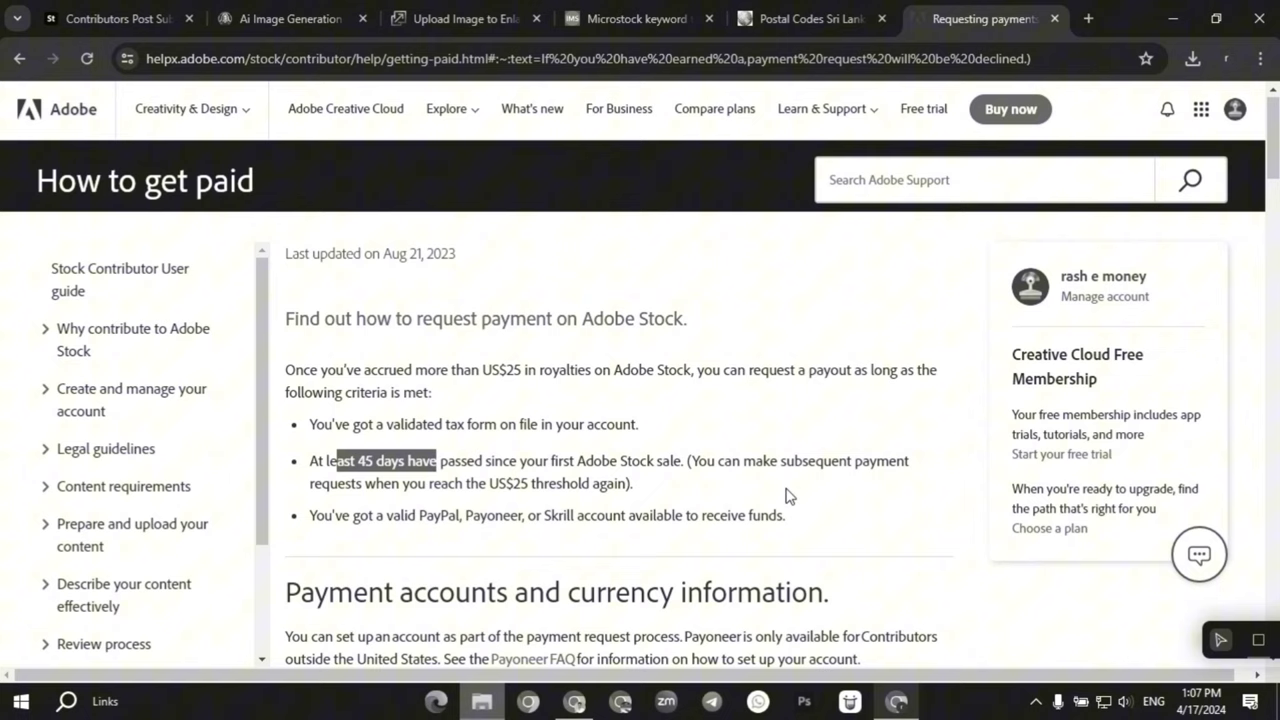
drag(686, 463, 636, 486)
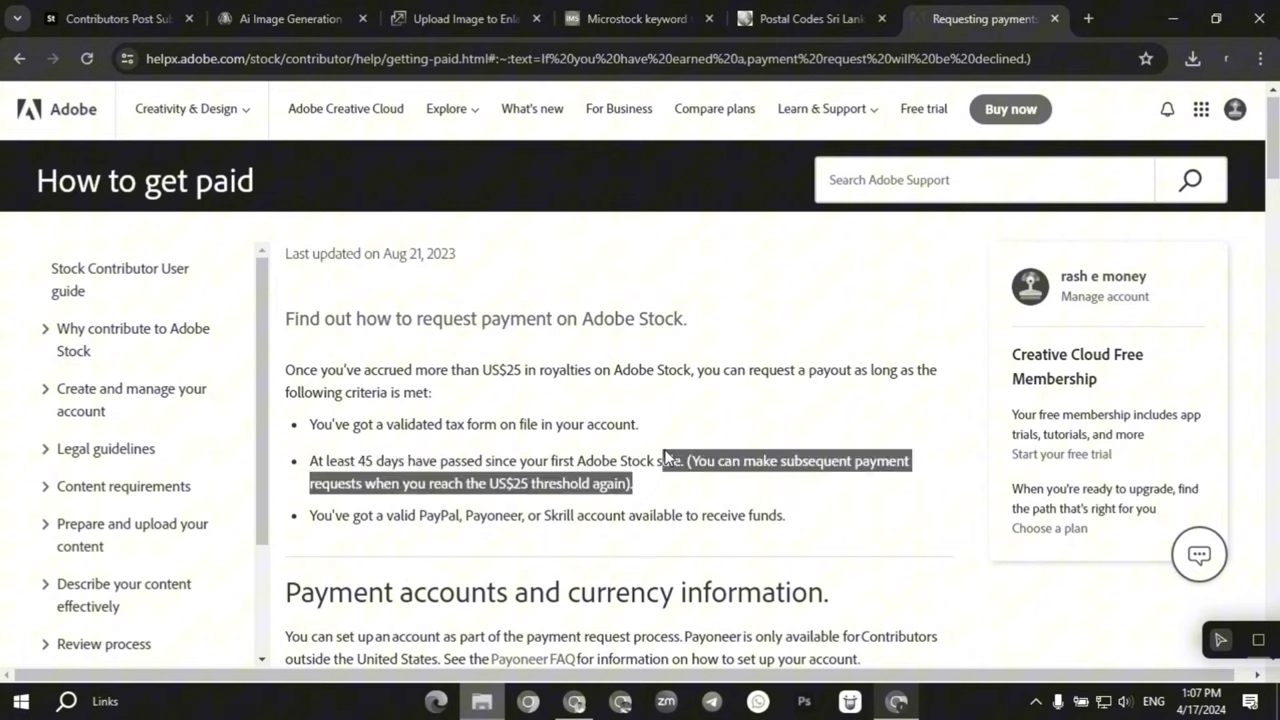